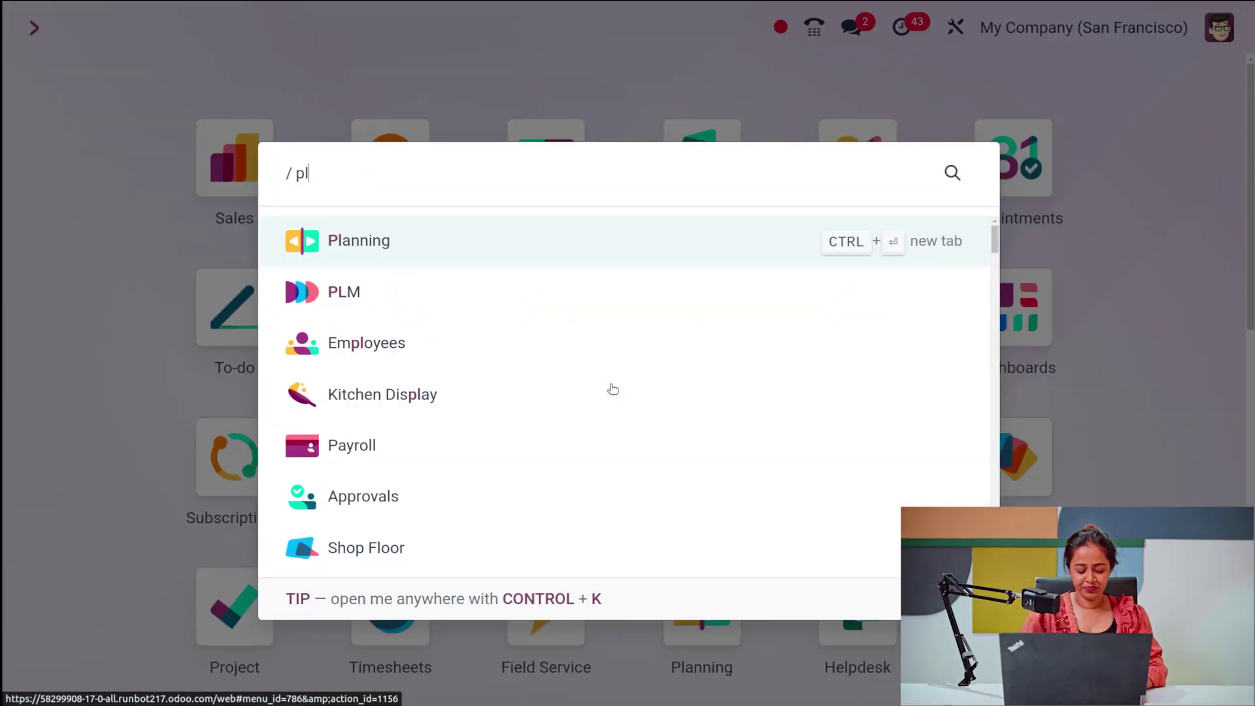
Open the Planning app and view the available schedule groupings.
left_click(525, 240)
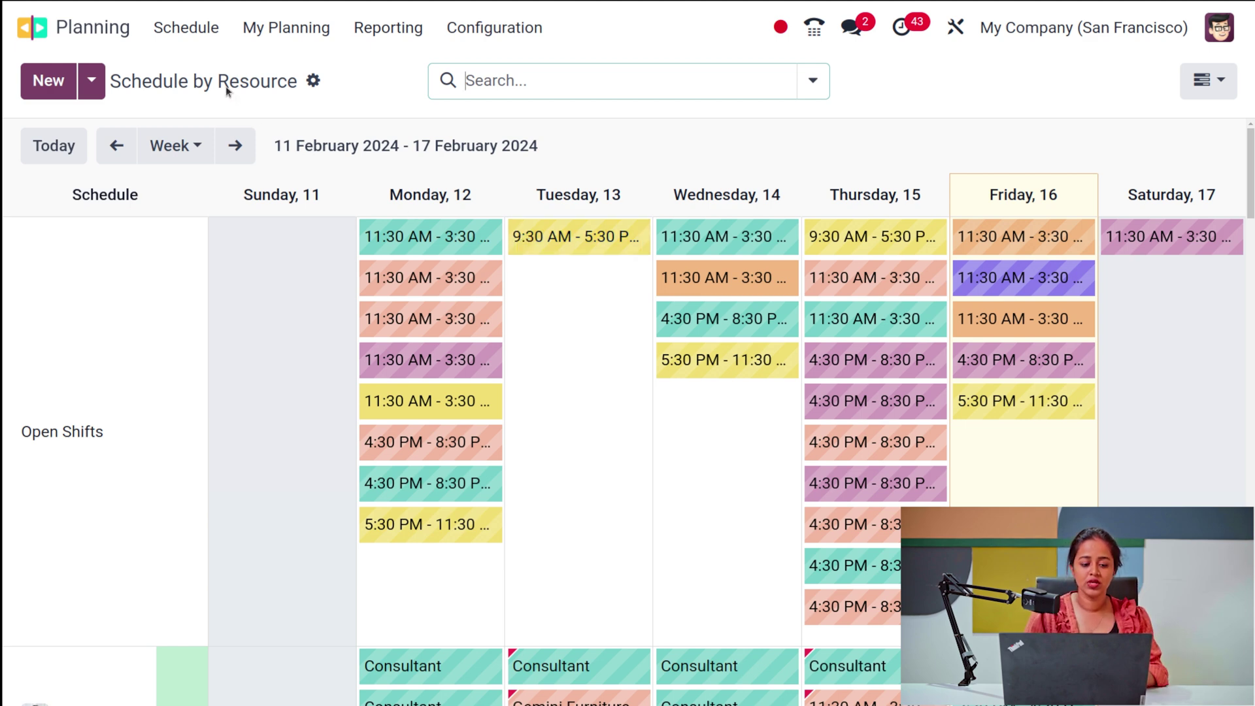
left_click(188, 27)
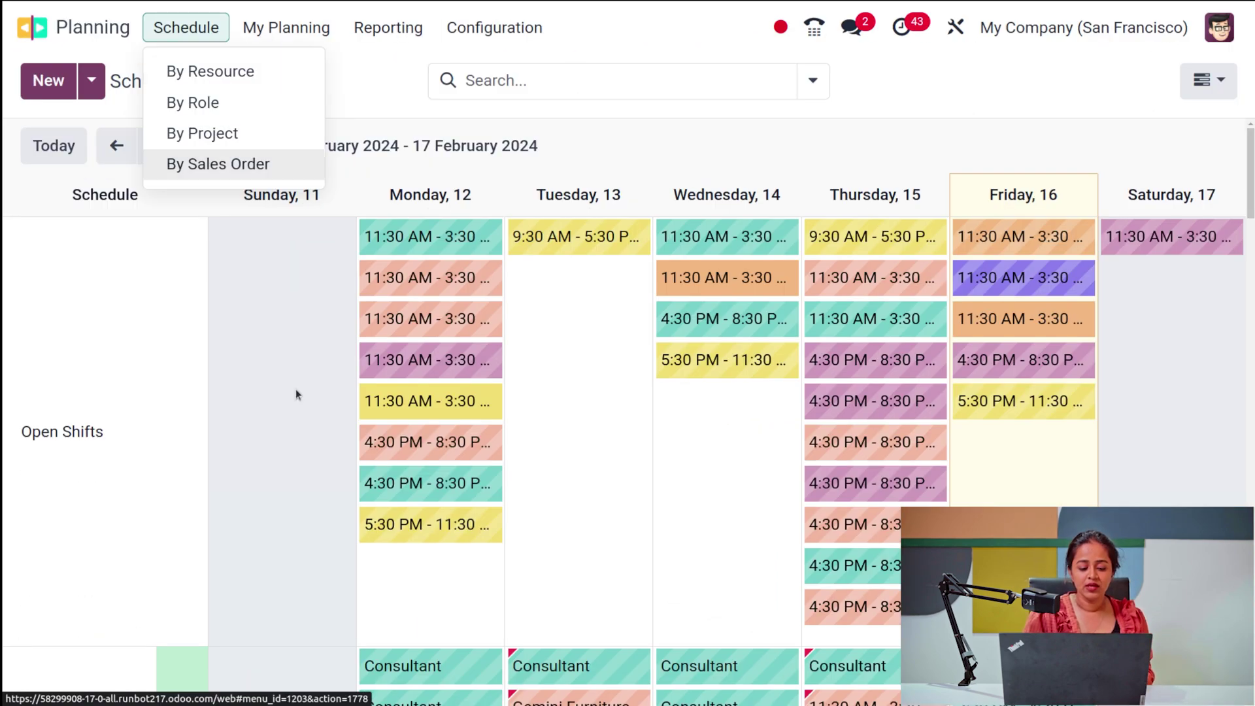
left_click(296, 390)
left_click(295, 390)
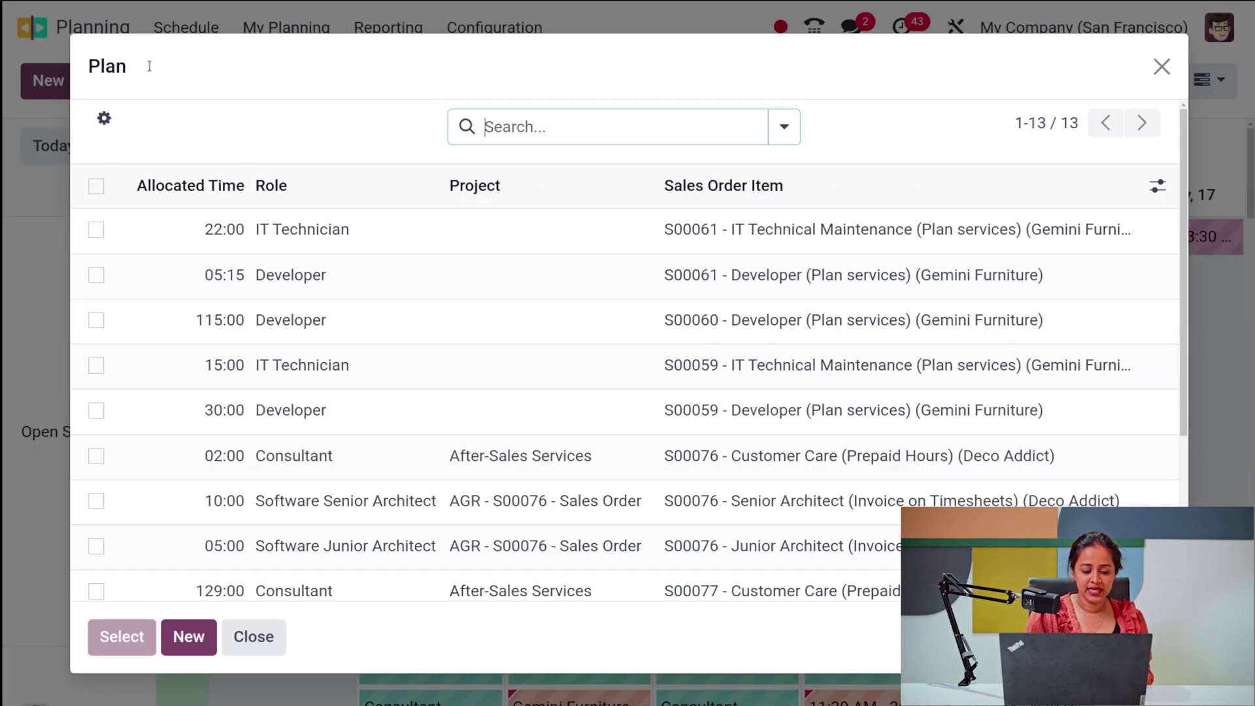
left_click(1162, 67)
left_click(173, 146)
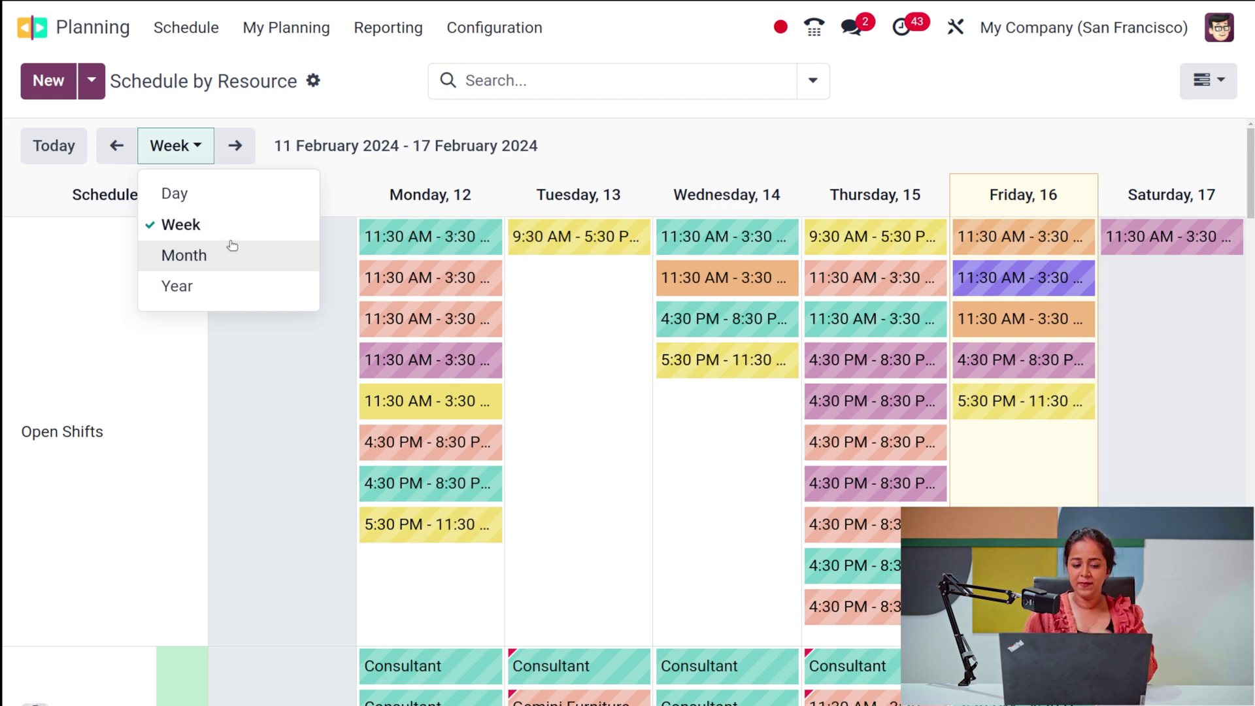
Start a new shift and apply the 1 PM - 5 PM Management template.
left_click(41, 81)
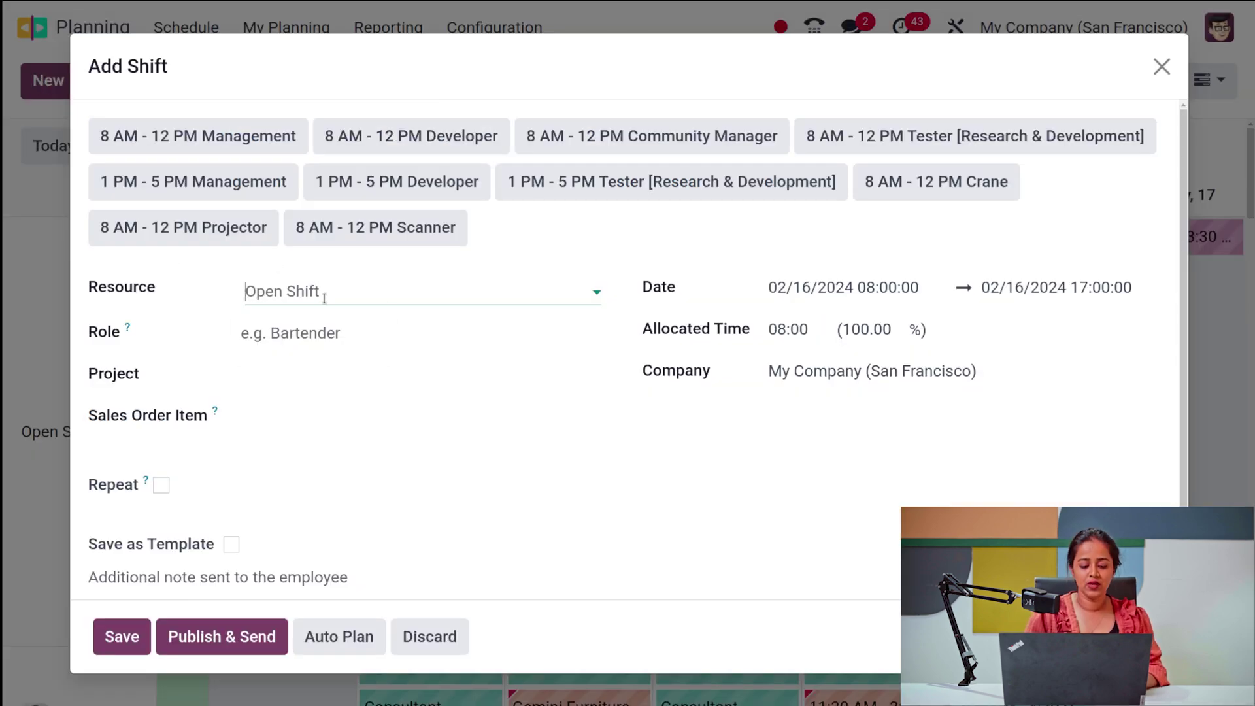
left_click(324, 298)
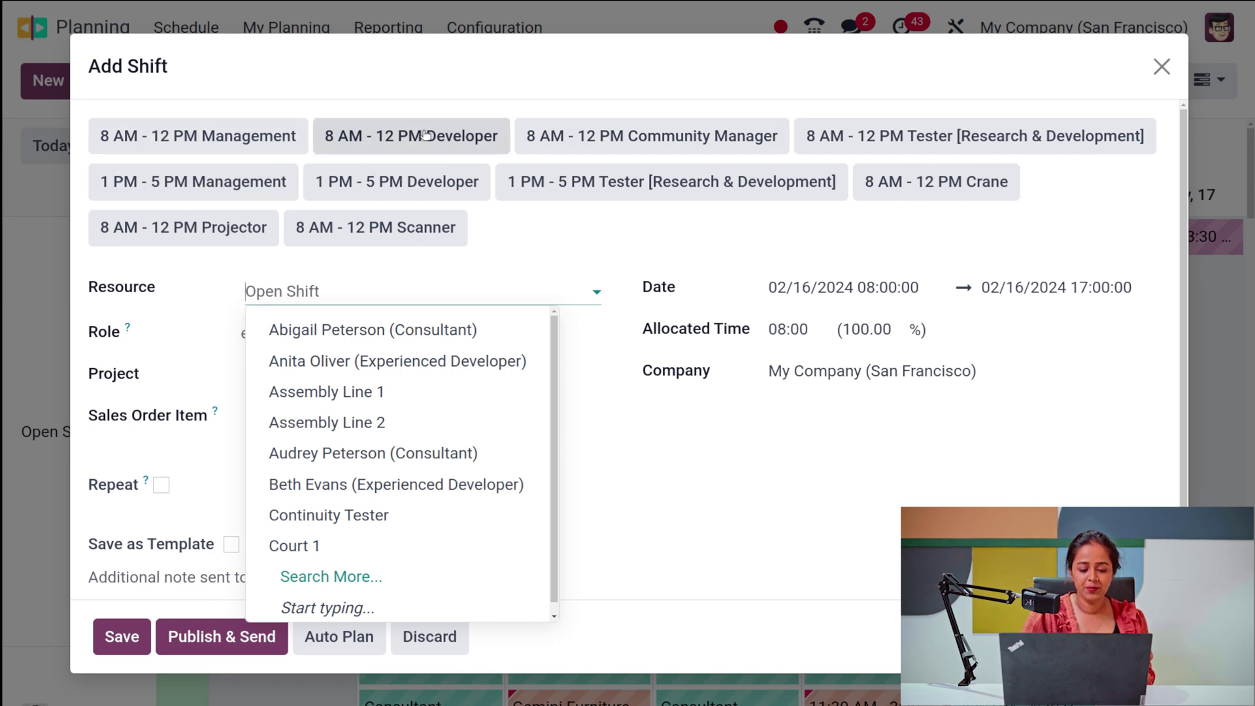
left_click(253, 182)
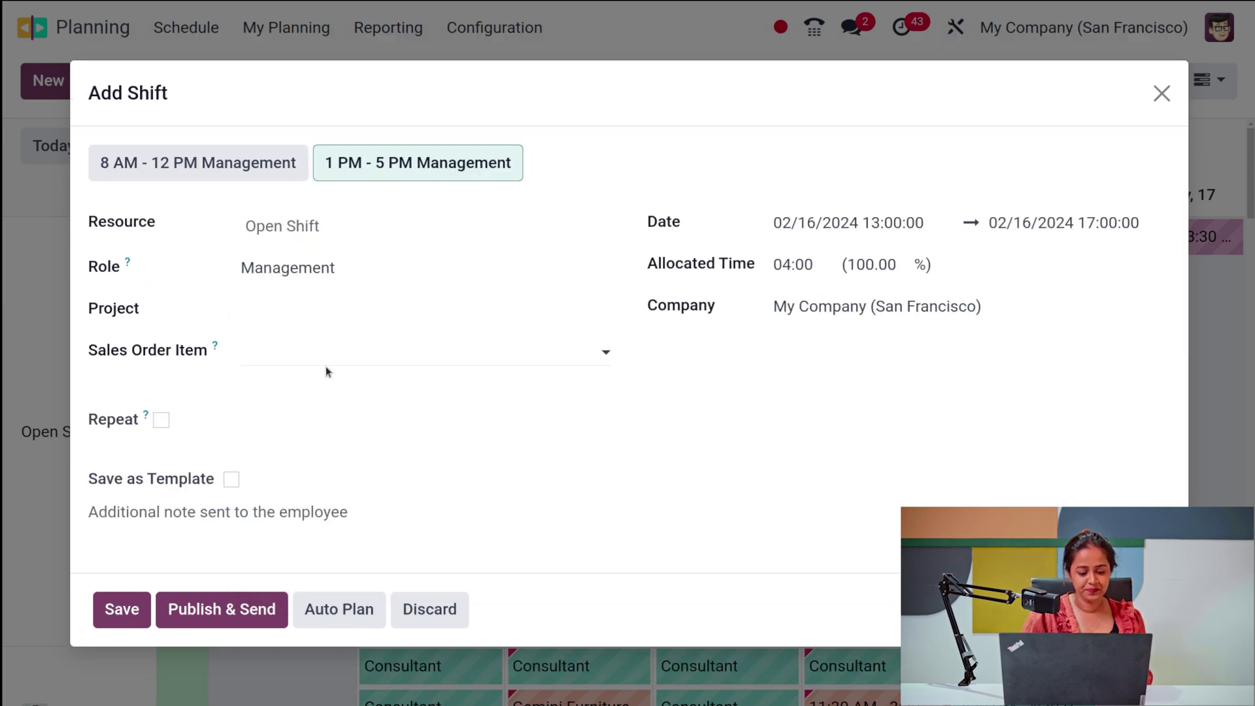
Assign the first Experienced Developer in the resource list to the new Management shift.
left_click(338, 227)
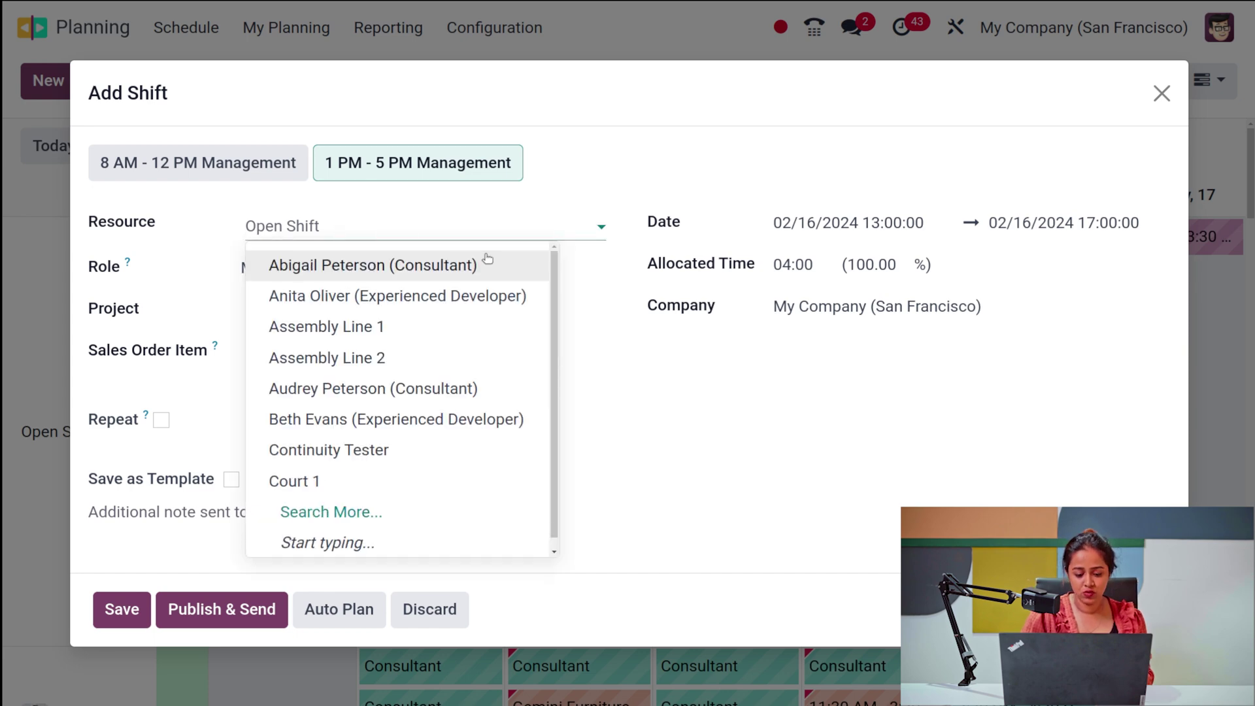
key("Escape")
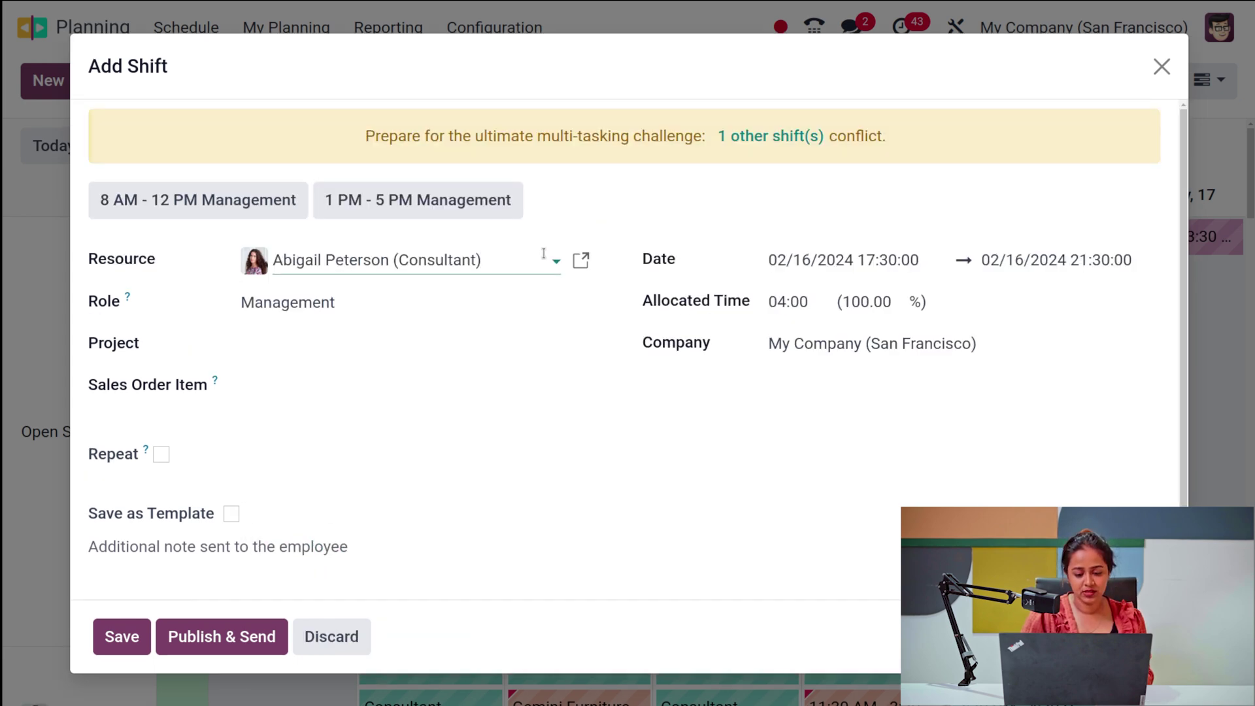
left_click_drag(528, 271, 252, 268)
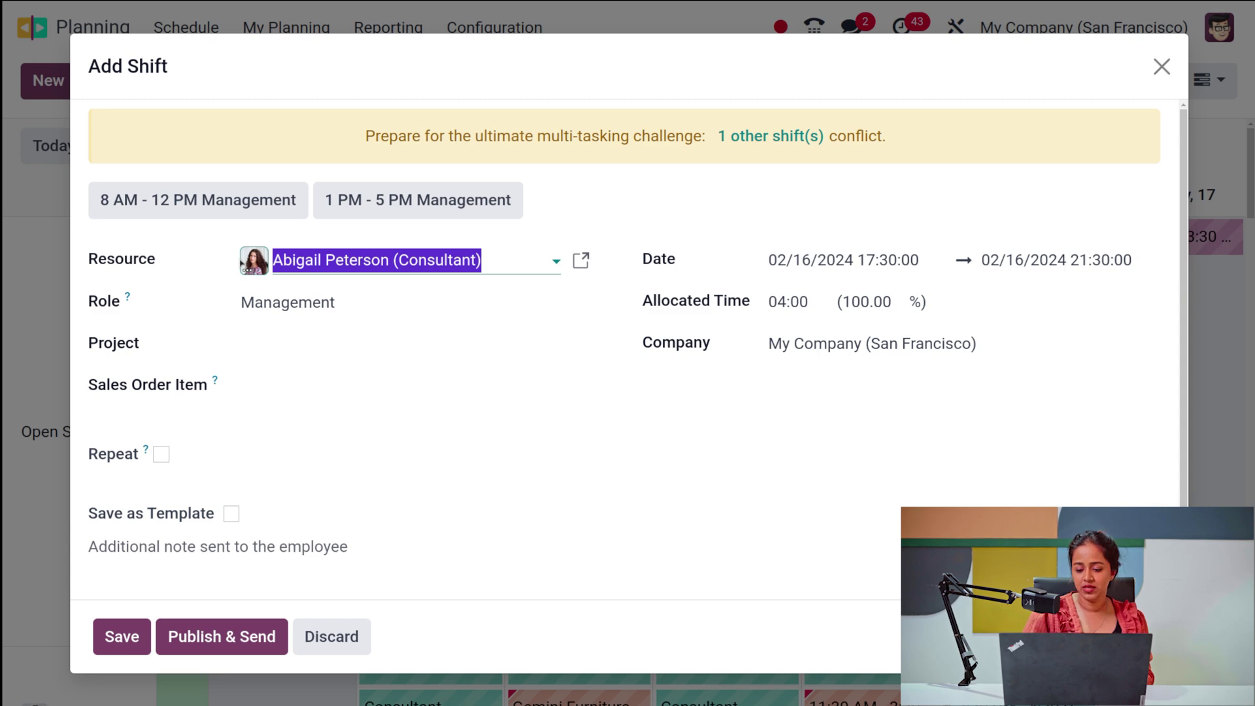
key("BackSpace")
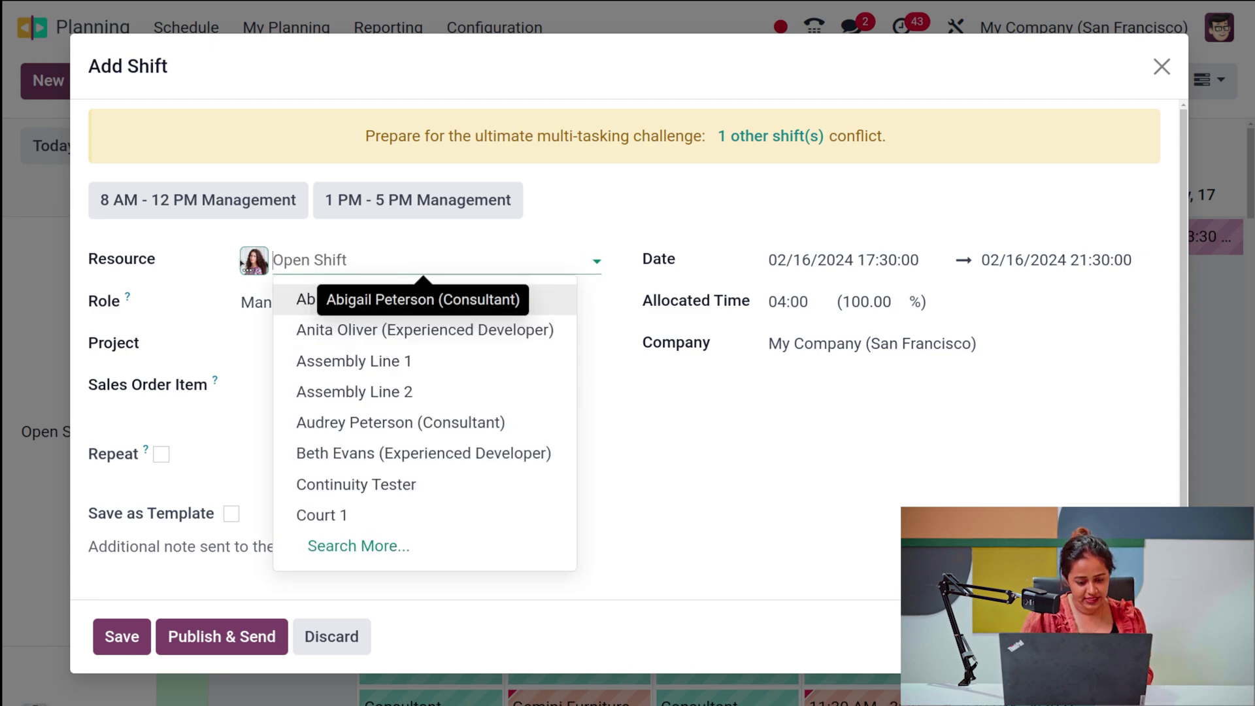
left_click(339, 330)
Link the shift to the AGR sales order project and save it as a non-repeating shift.
left_click(294, 305)
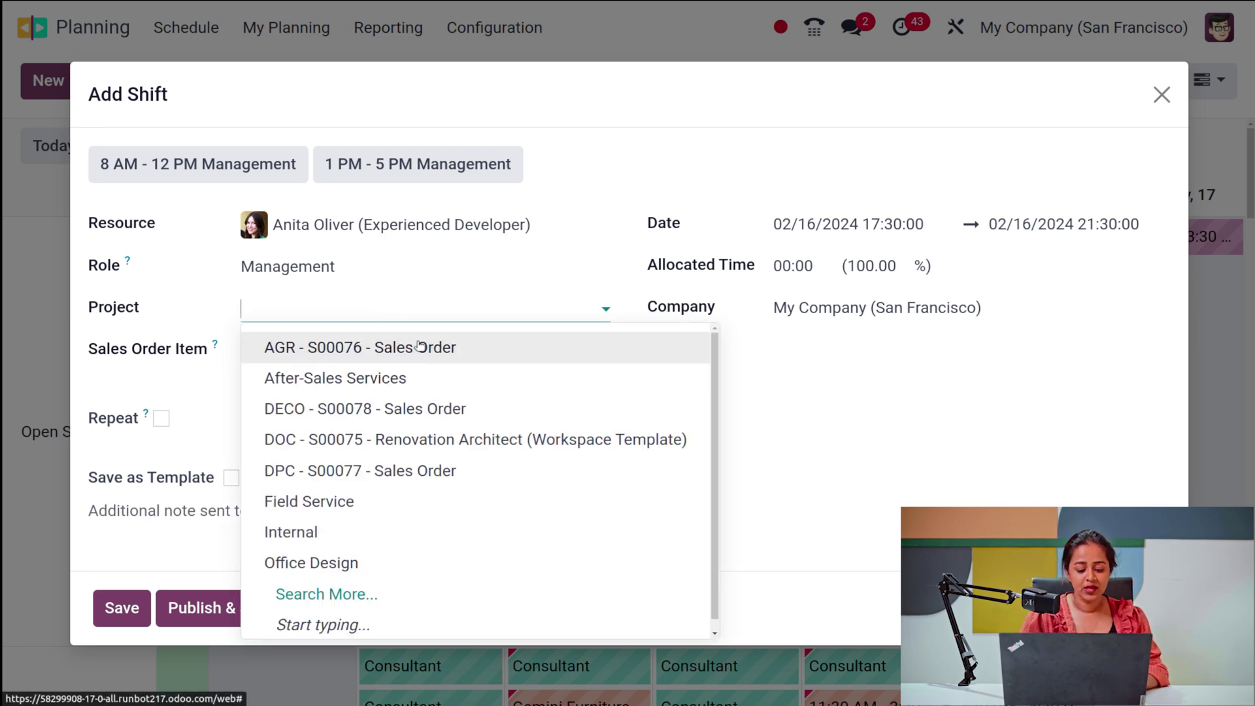
left_click(398, 348)
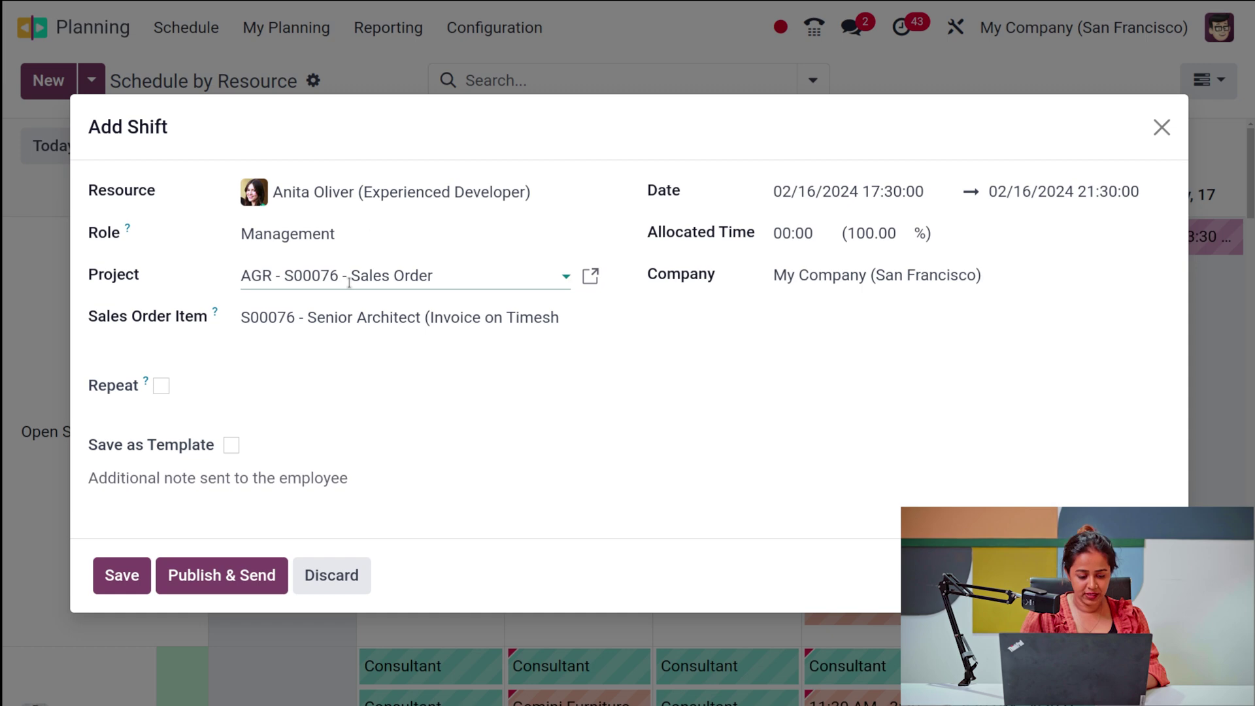
left_click(161, 386)
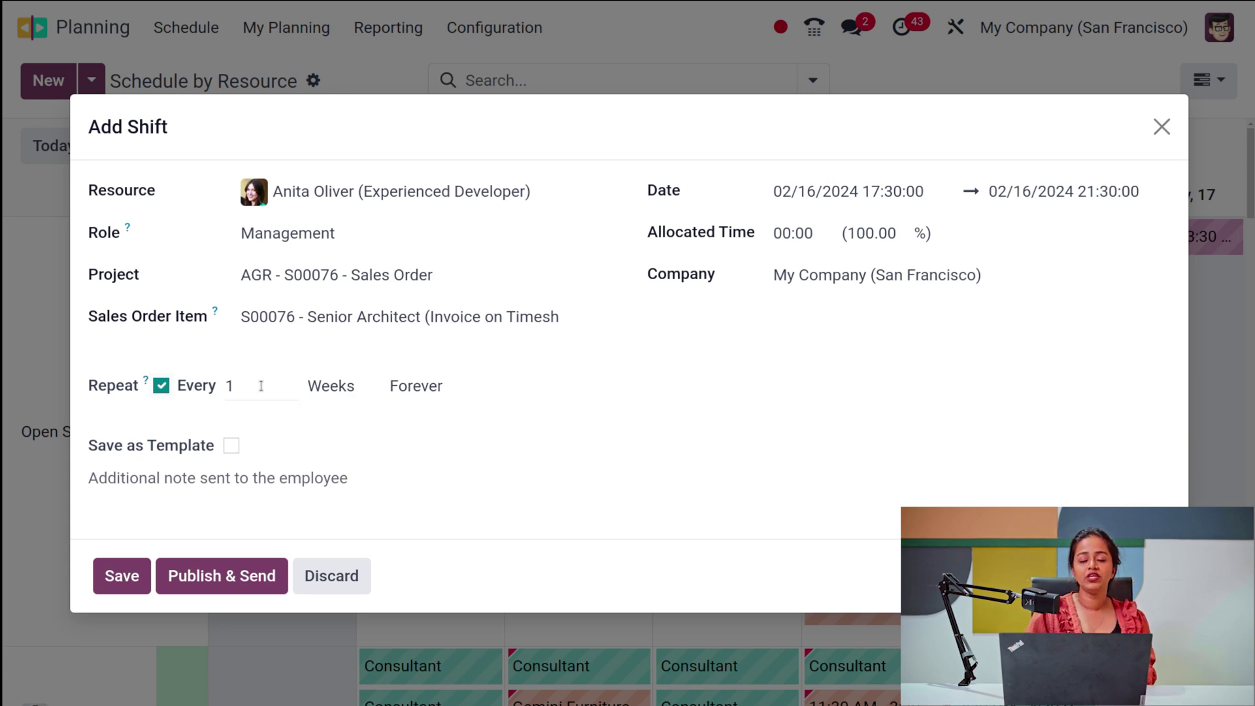
left_click(162, 386)
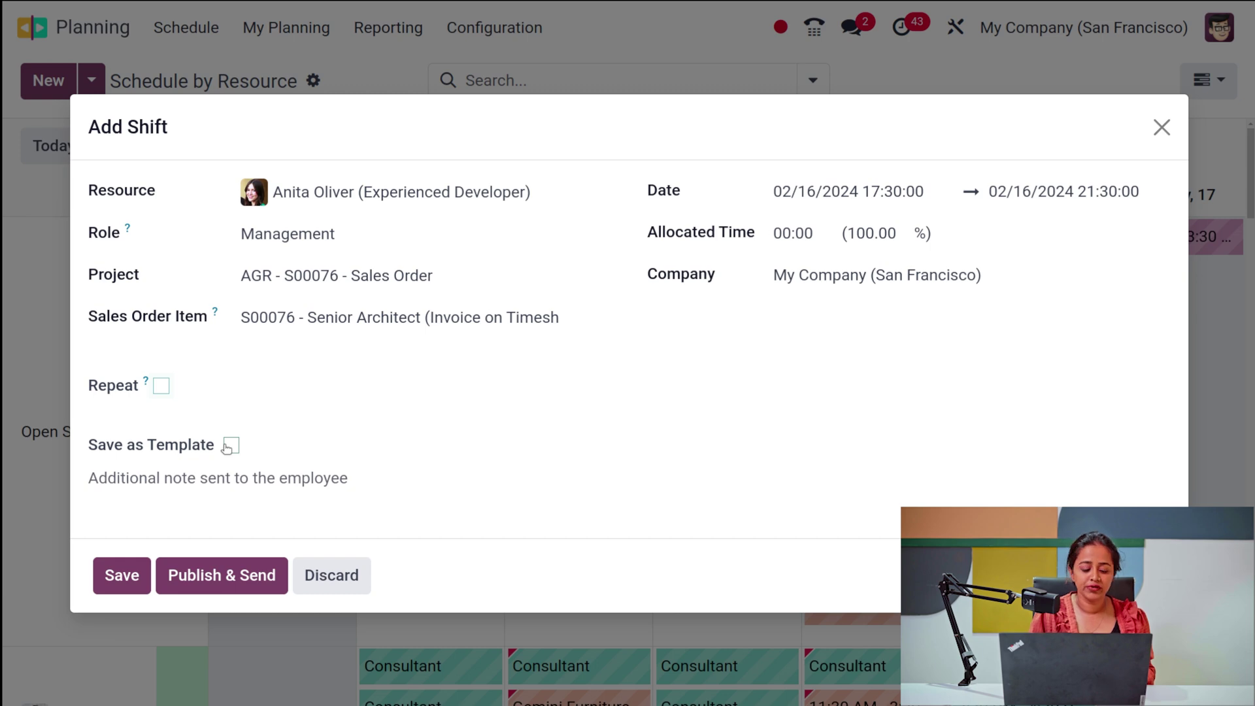
left_click(120, 579)
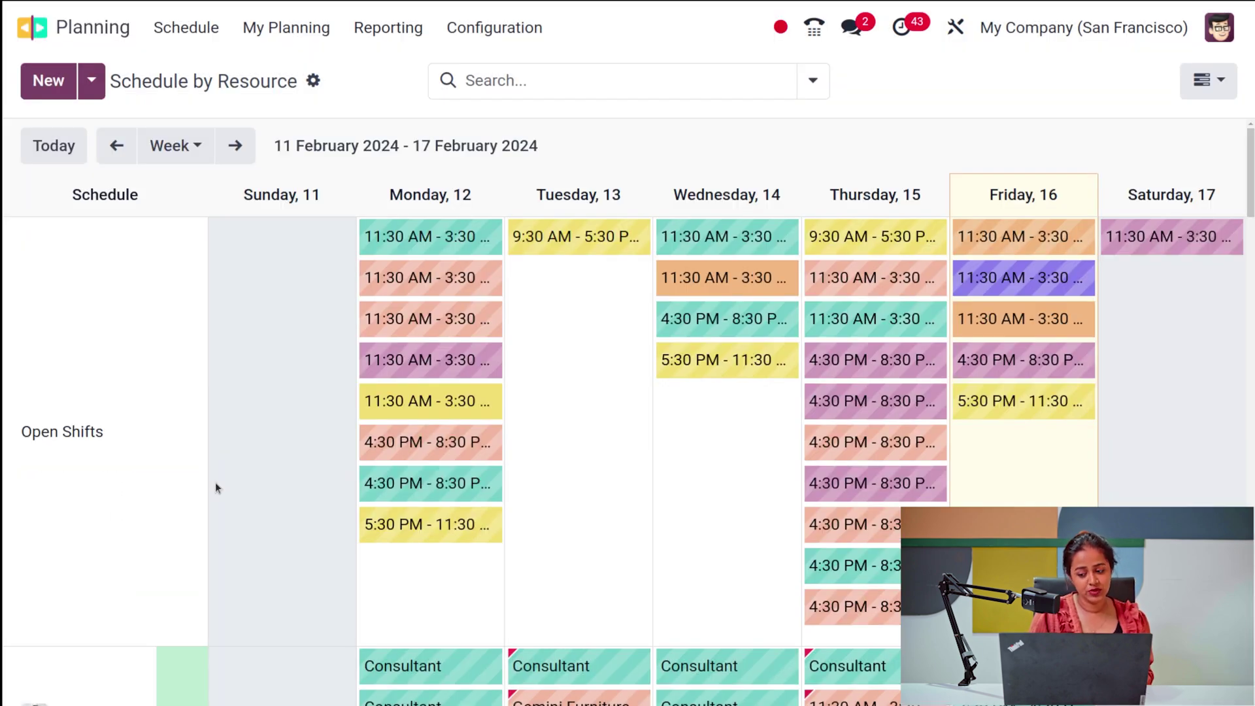
Examine the weekly schedule by resource, including the assigned employee's row and the details of Monday's first open shift.
scroll(622, 538, "down", 5)
scroll(622, 538, "up", 5)
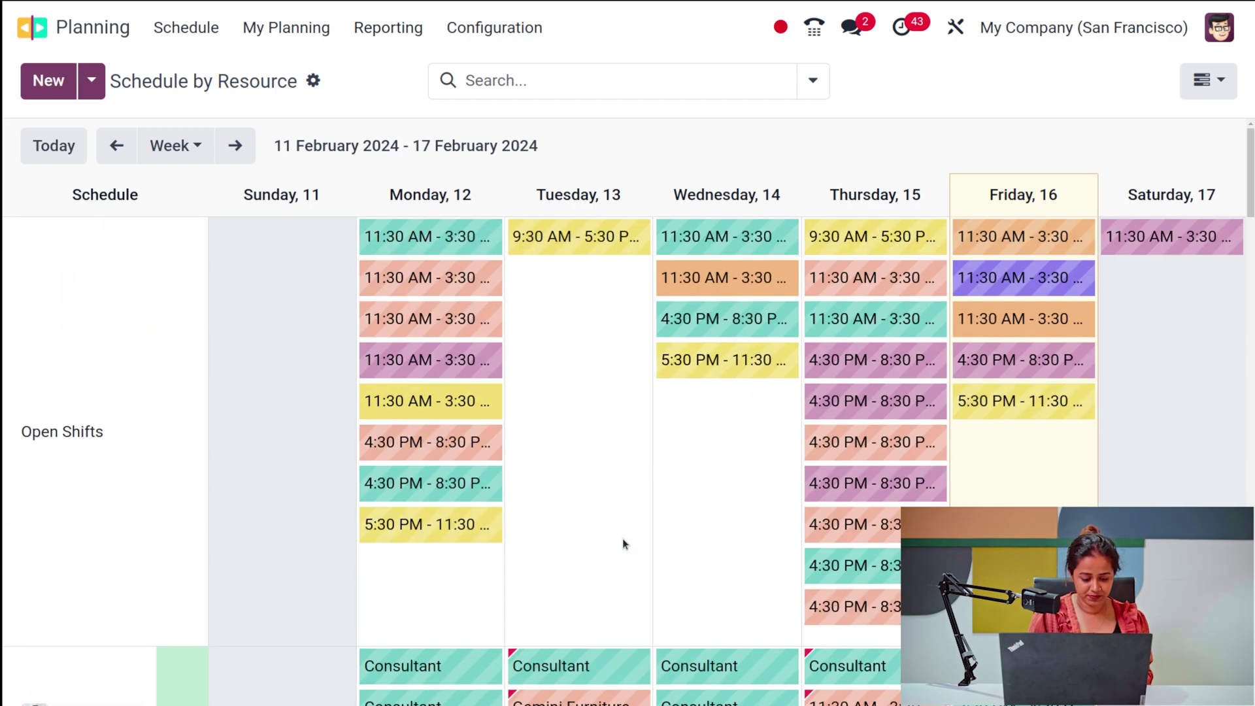
scroll(623, 539, "down", 5)
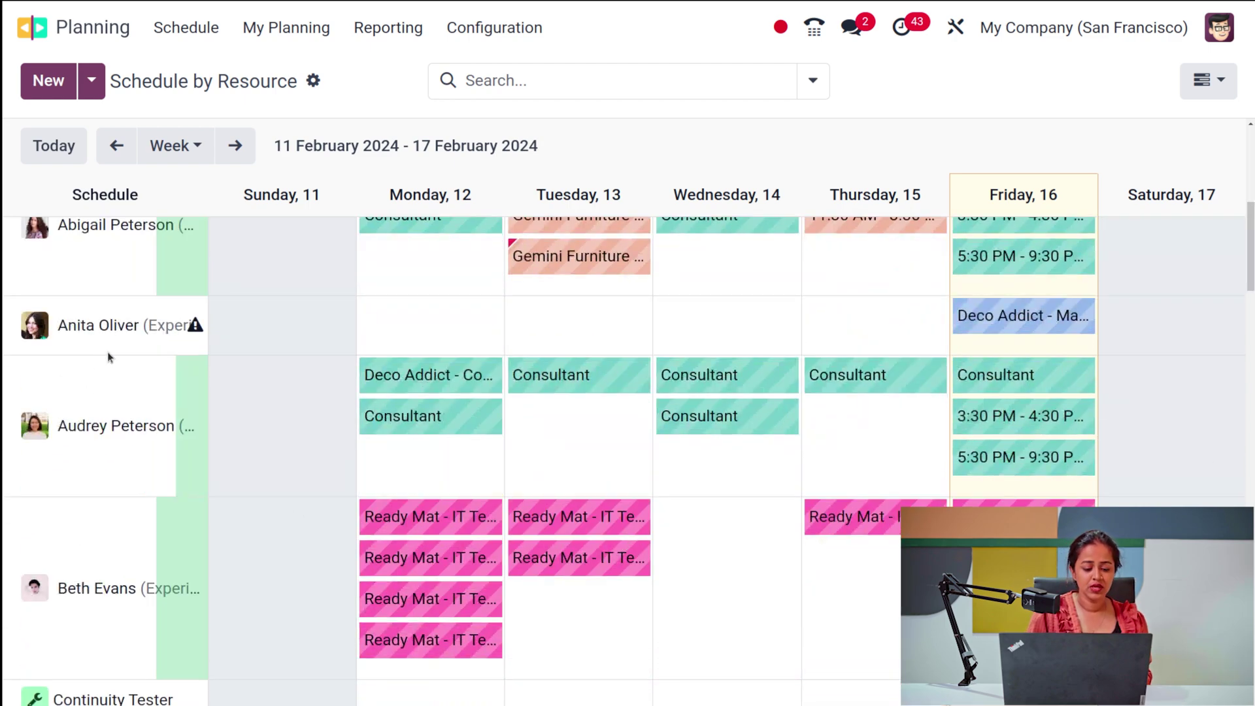
scroll(110, 344, "up", 3)
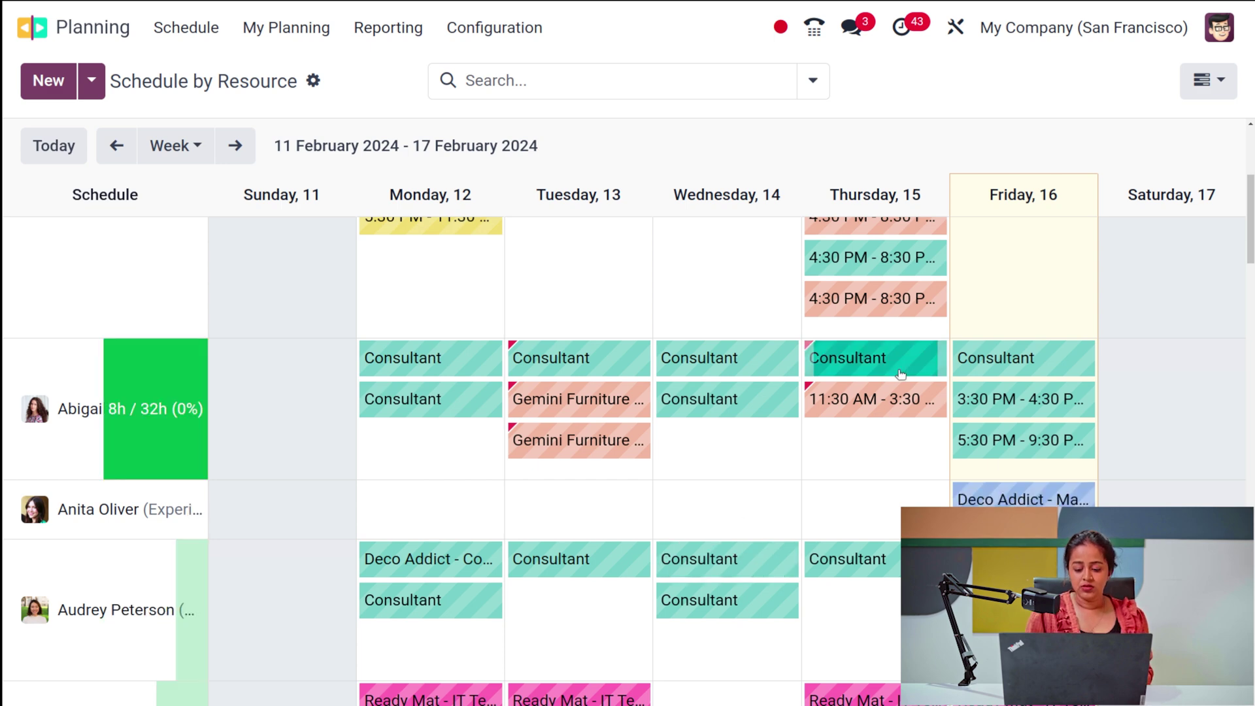
scroll(901, 374, "up", 5)
scroll(901, 374, "down", 4)
scroll(901, 374, "up", 5)
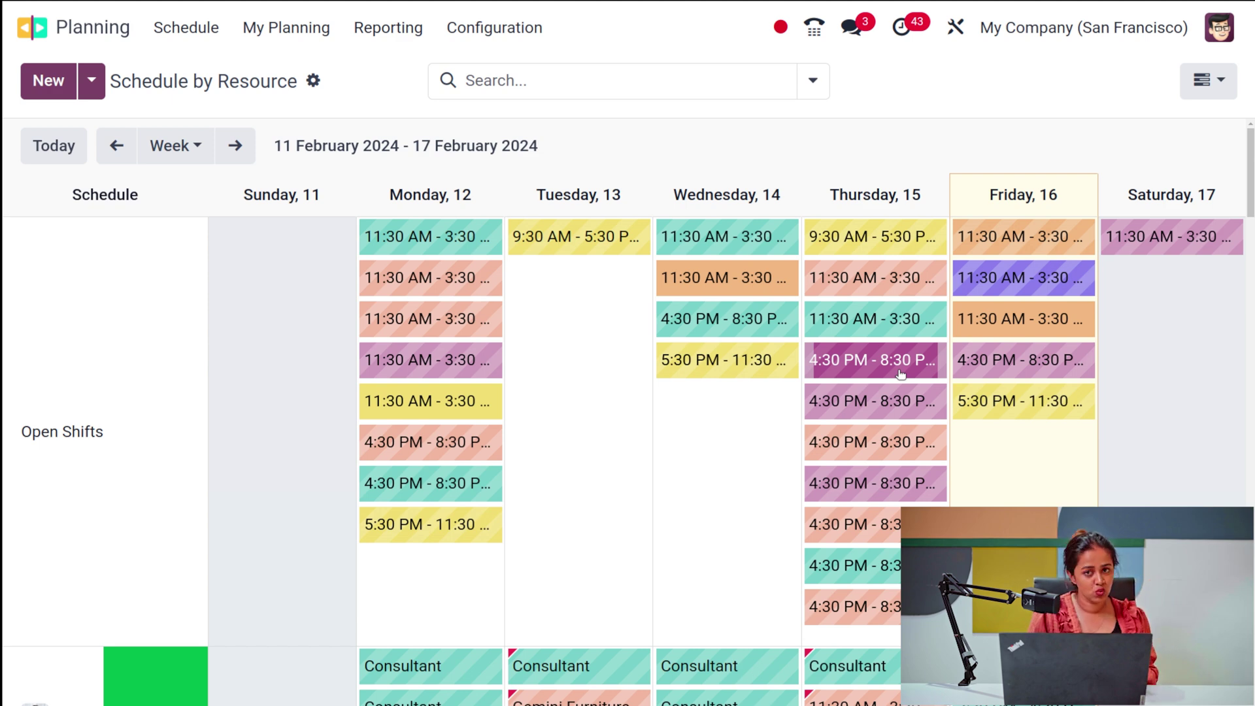
left_click(471, 234)
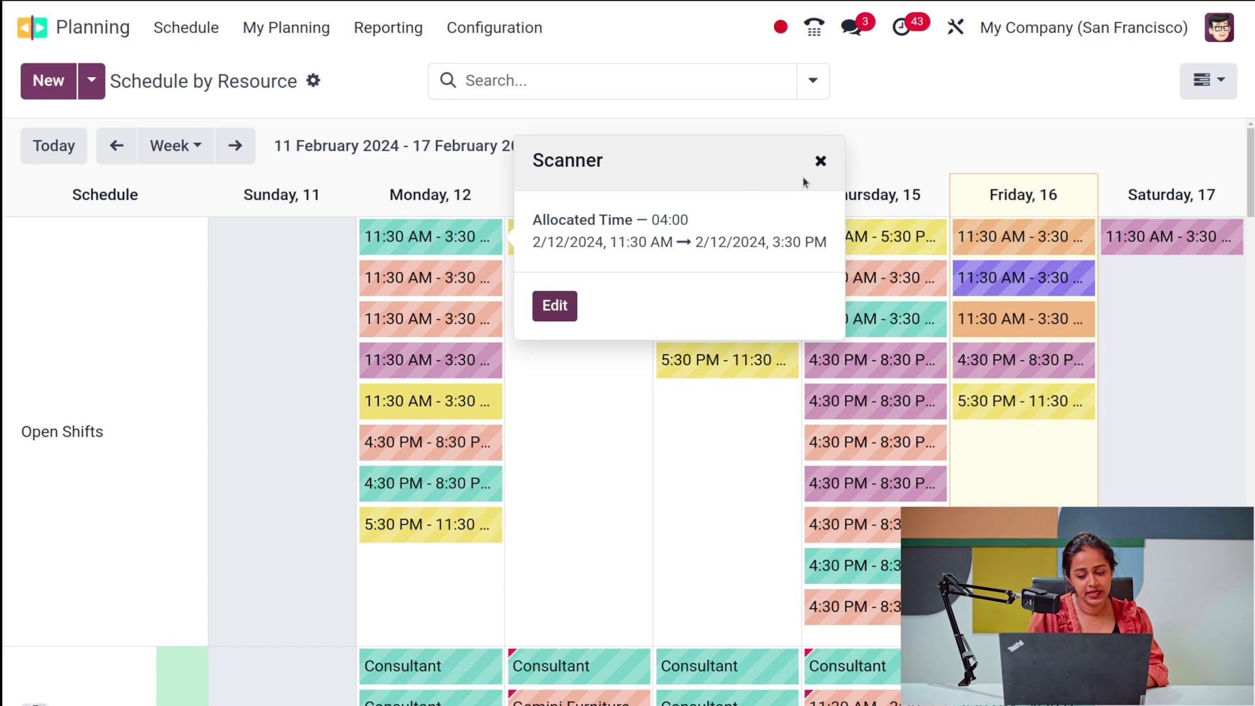
left_click(819, 161)
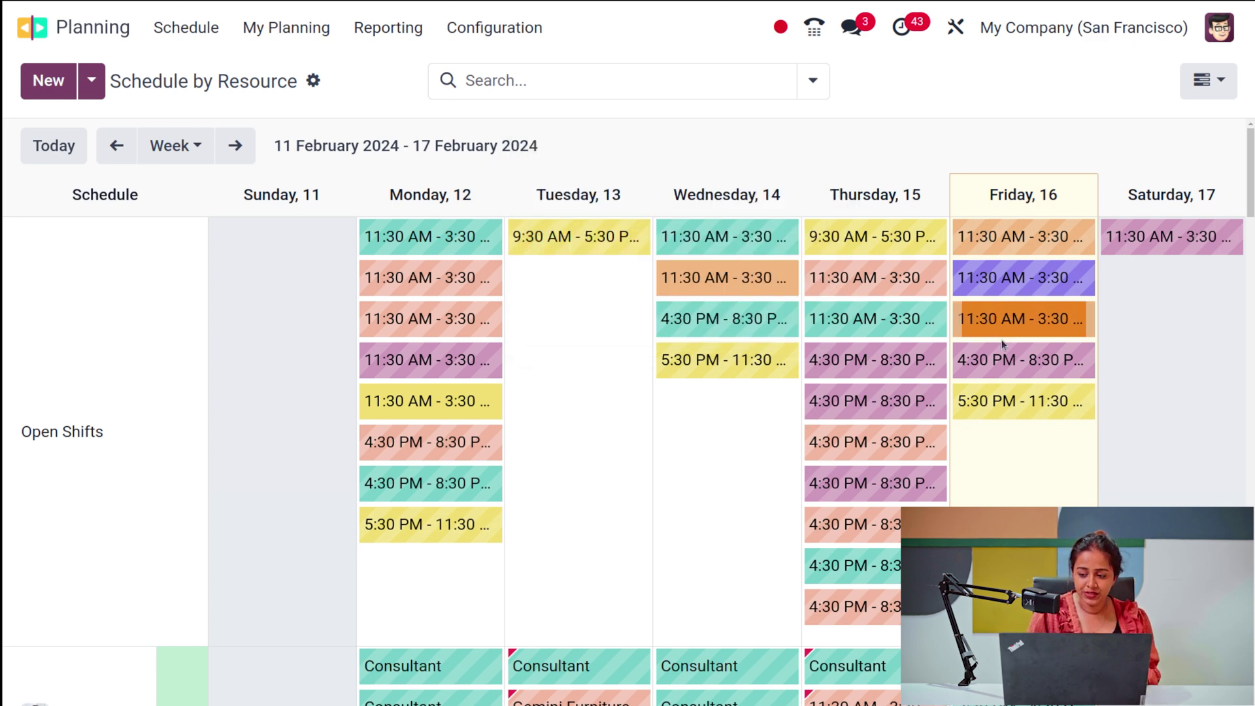
Switch the schedule to the calendar view and review the February 2024 shifts and the resource filter list.
left_click(1226, 94)
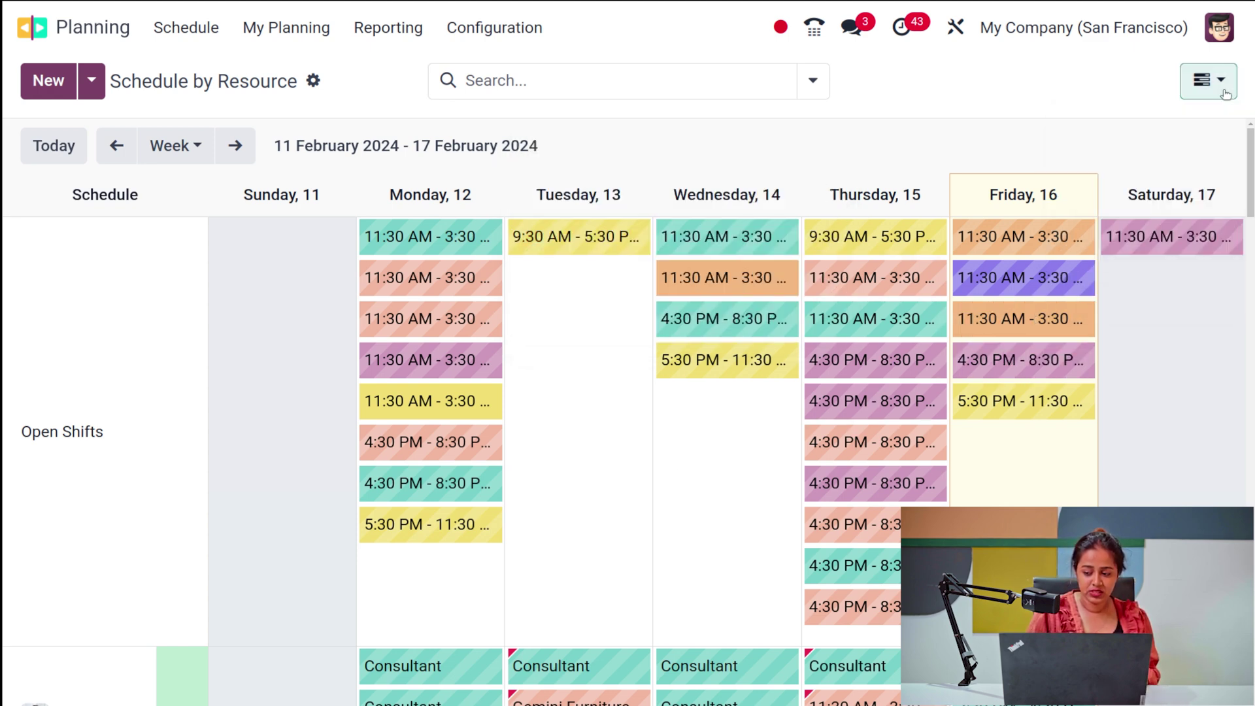
left_click(1109, 162)
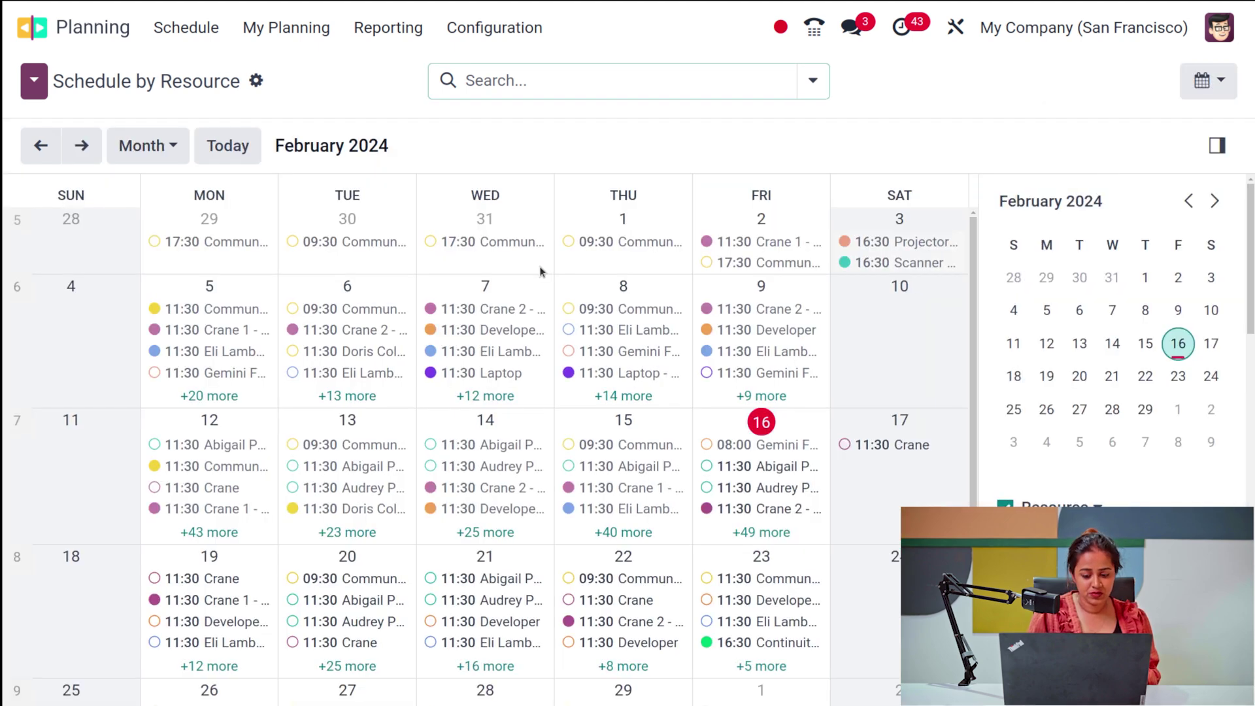
scroll(402, 267, "down", 3)
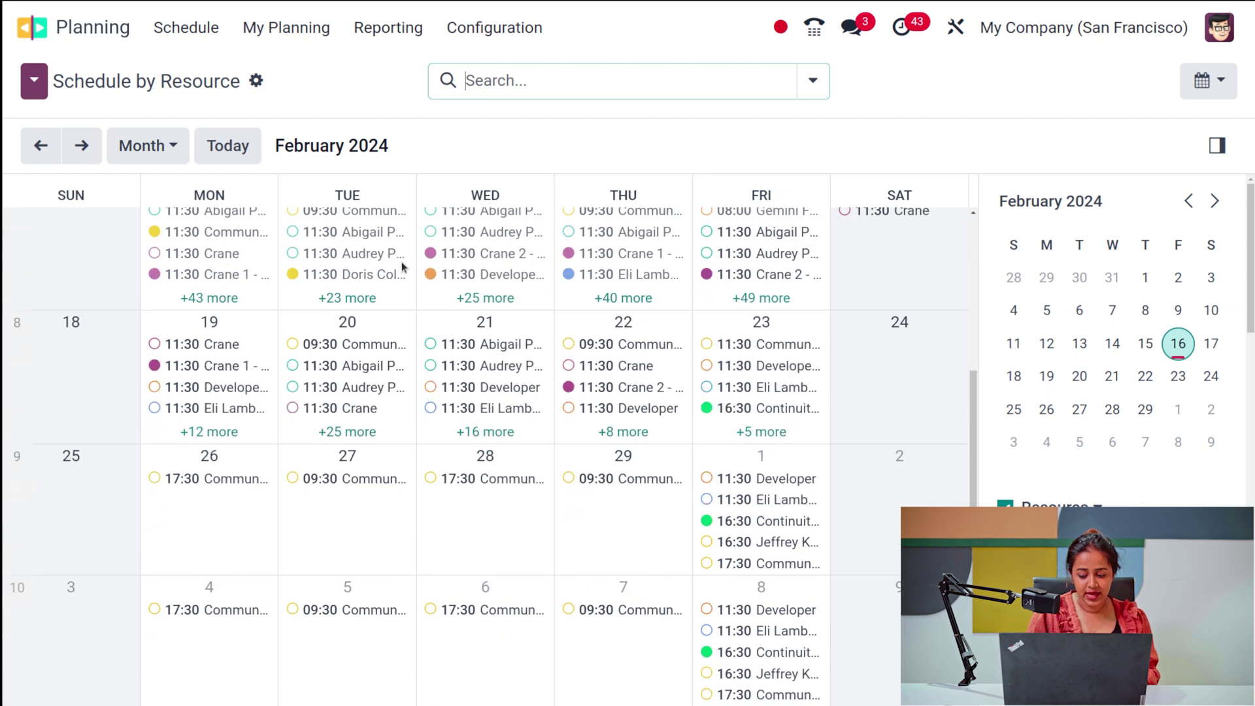
scroll(1105, 366, "down", 4)
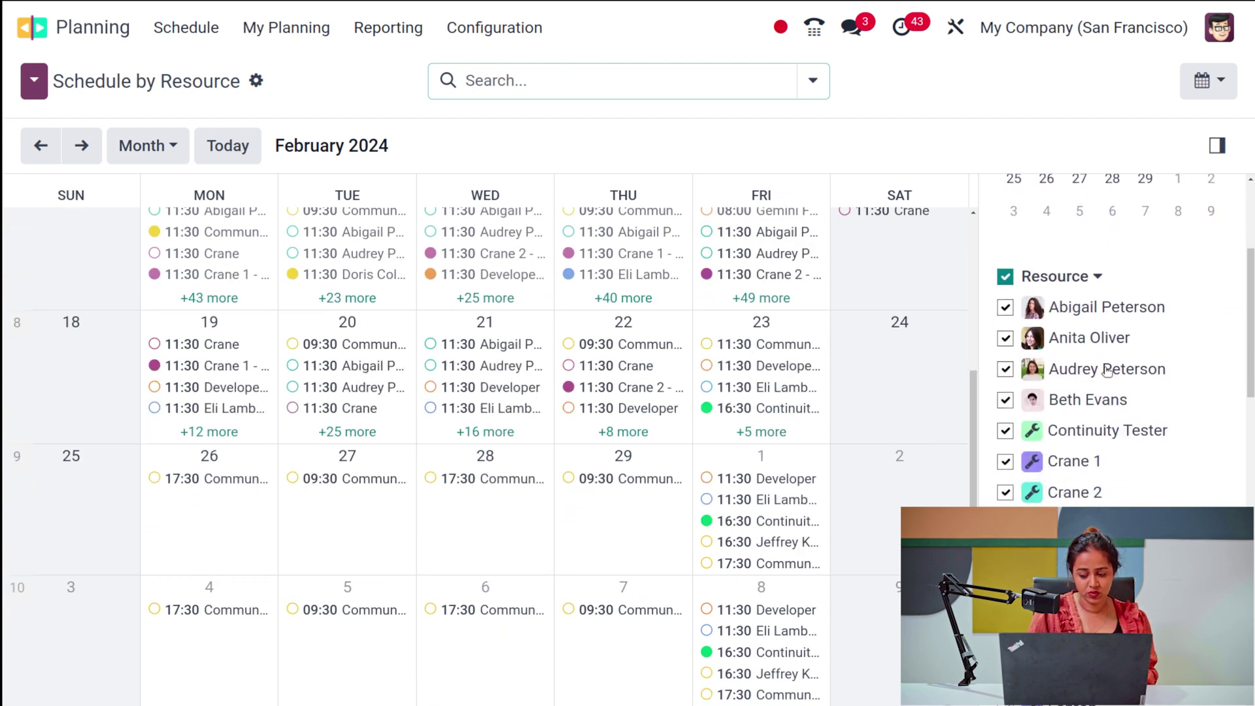
scroll(1112, 340, "down", 6)
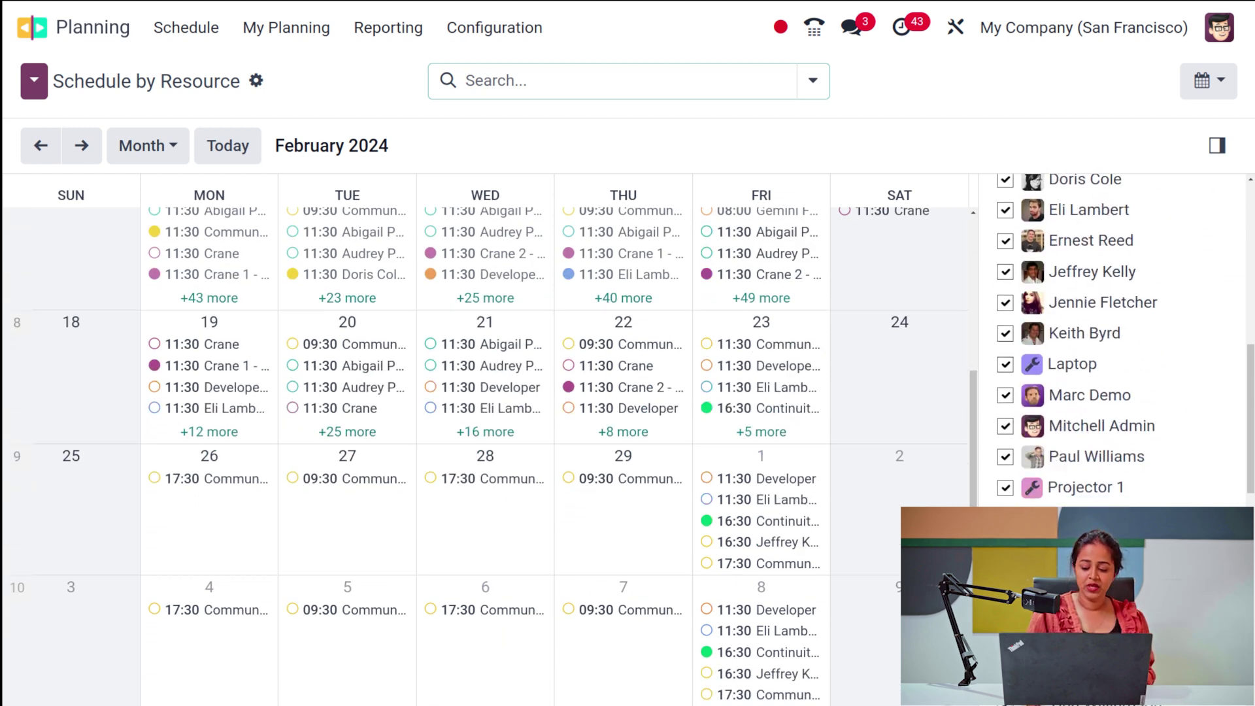
scroll(1112, 340, "up", 10)
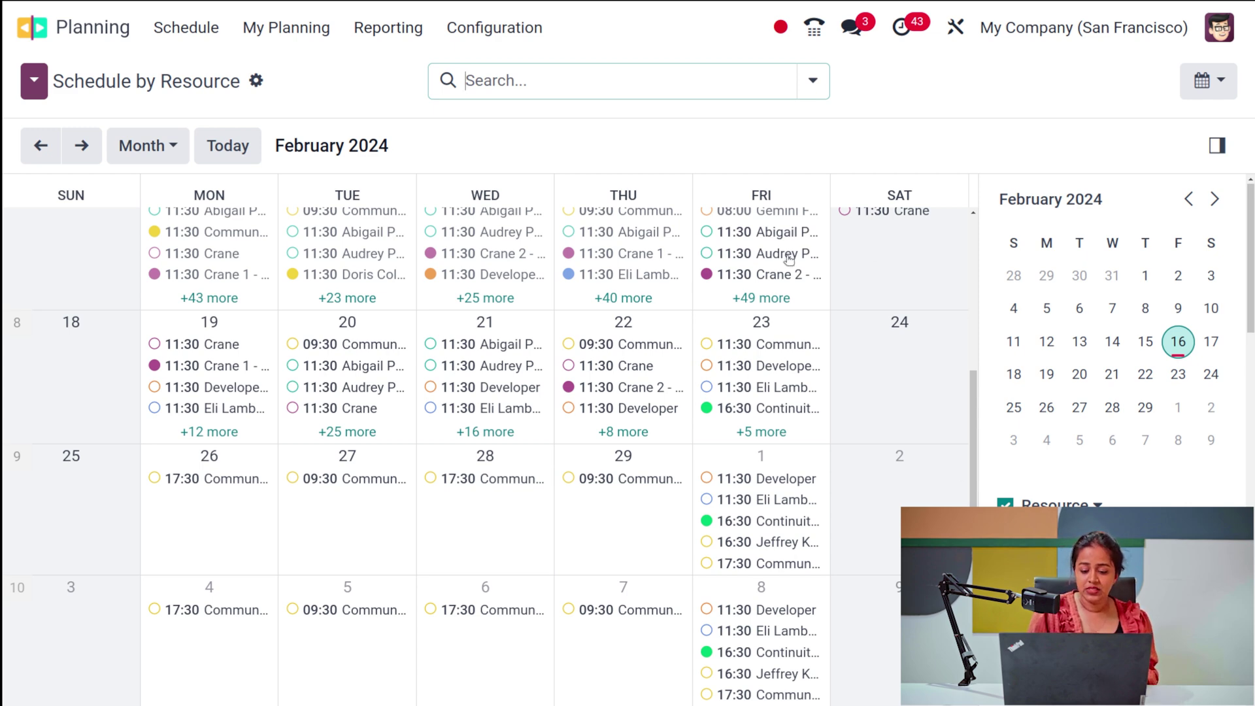
scroll(879, 268, "up", 3)
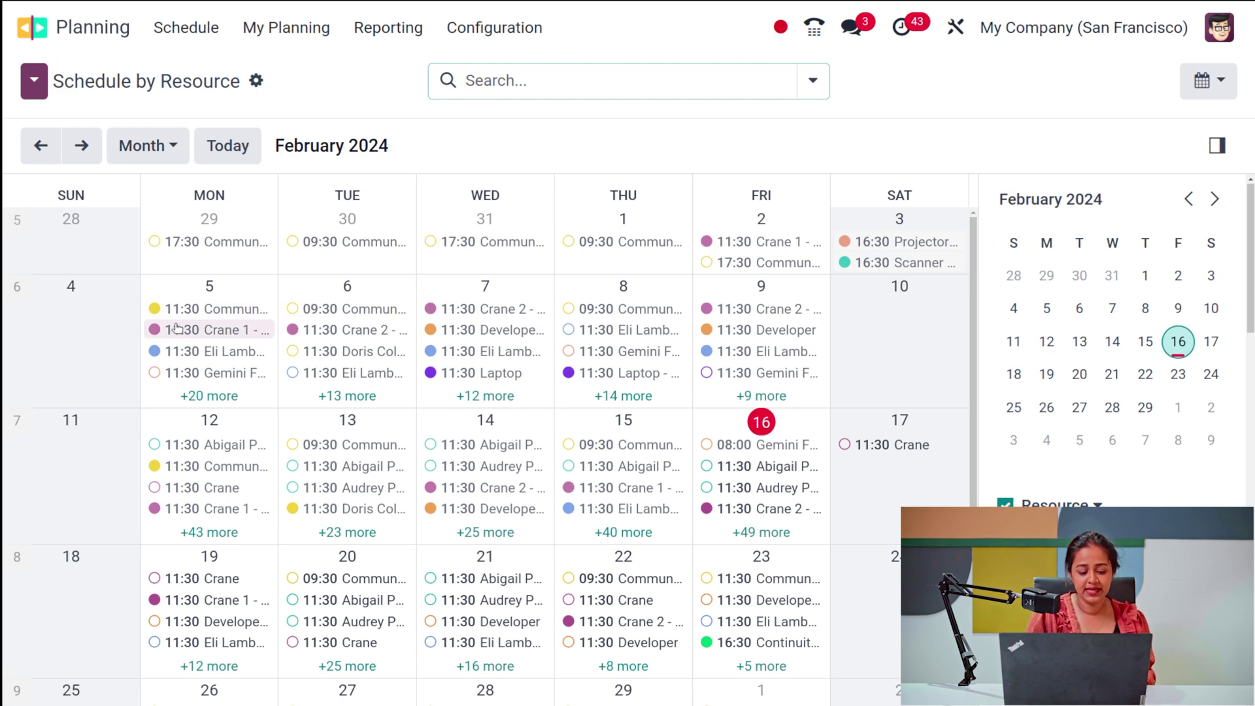
Switch the schedule to the list view and look through the shift records.
left_click(1206, 77)
left_click(1139, 189)
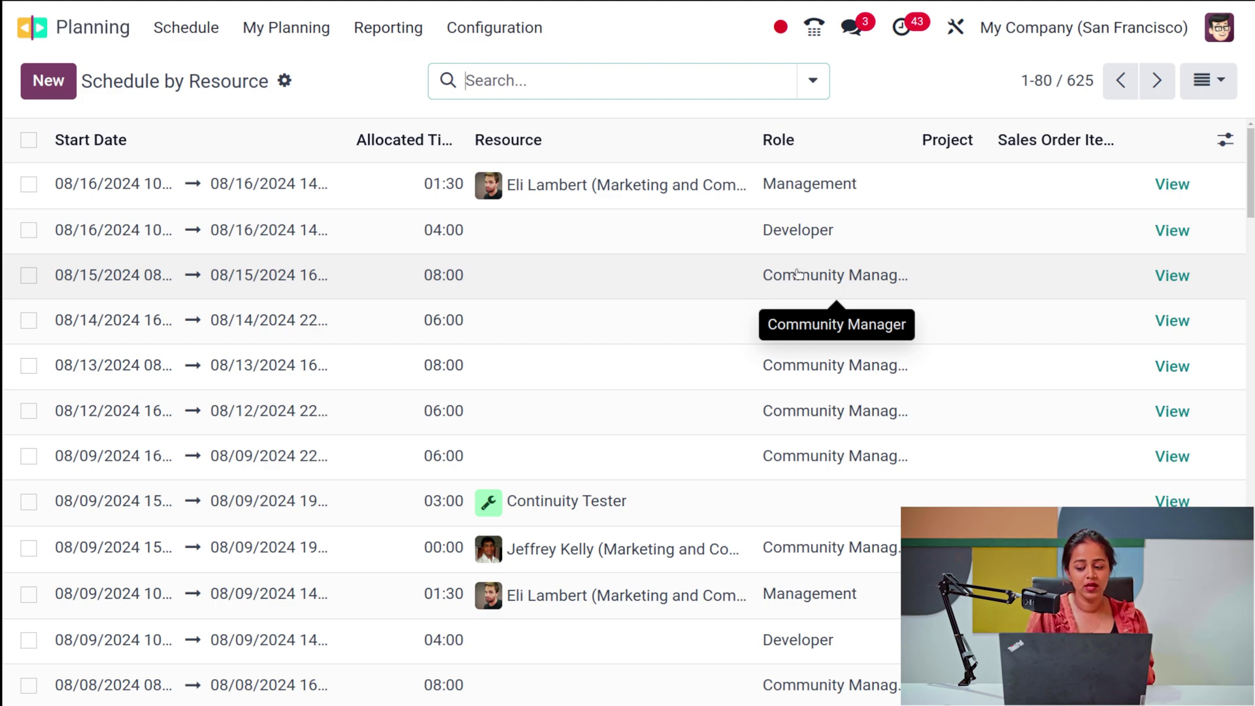
scroll(798, 273, "down", 15)
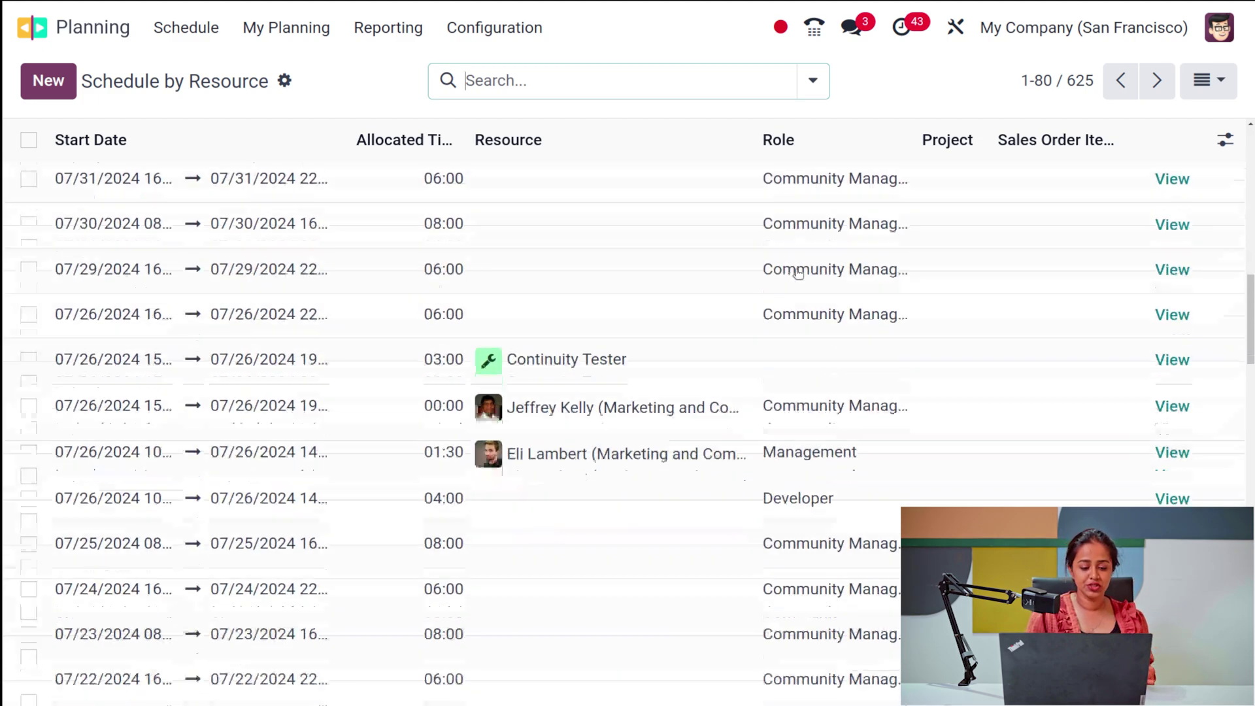
scroll(797, 274, "up", 15)
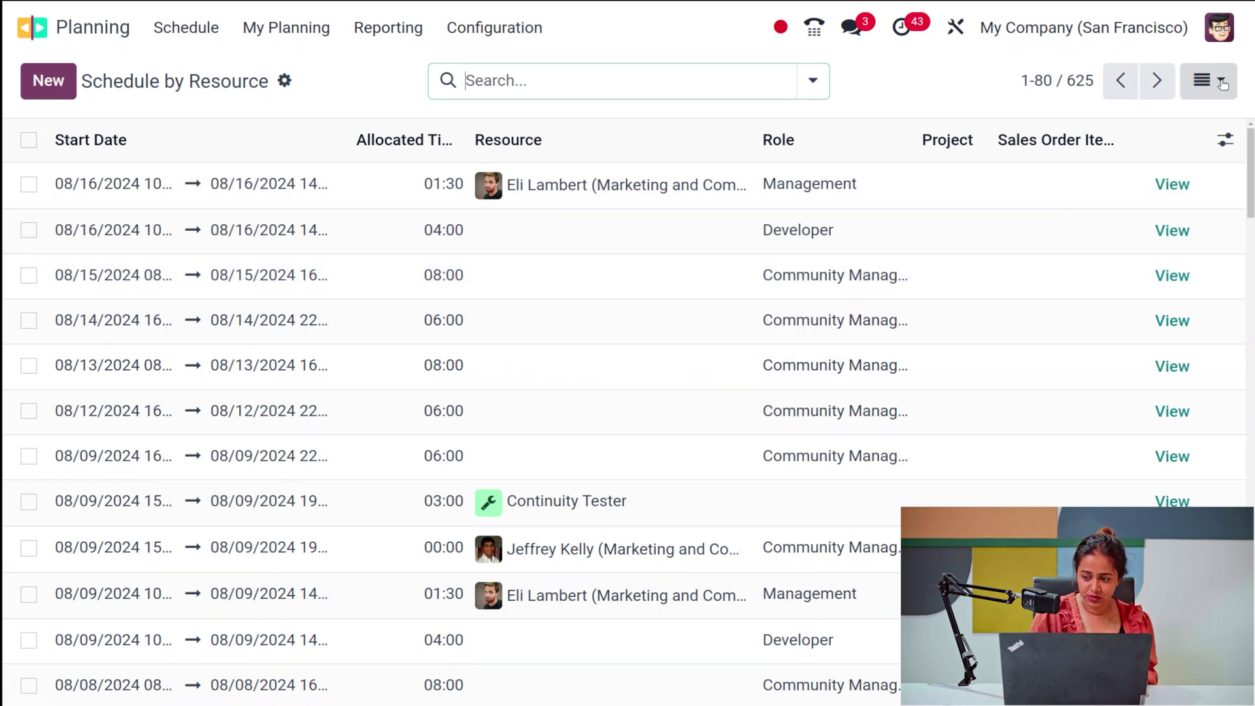
From the kanban view, open the Management shift of 08/16/2024 from 10:30 to 14:30 and publish and send it.
left_click(1208, 81)
left_click(1099, 226)
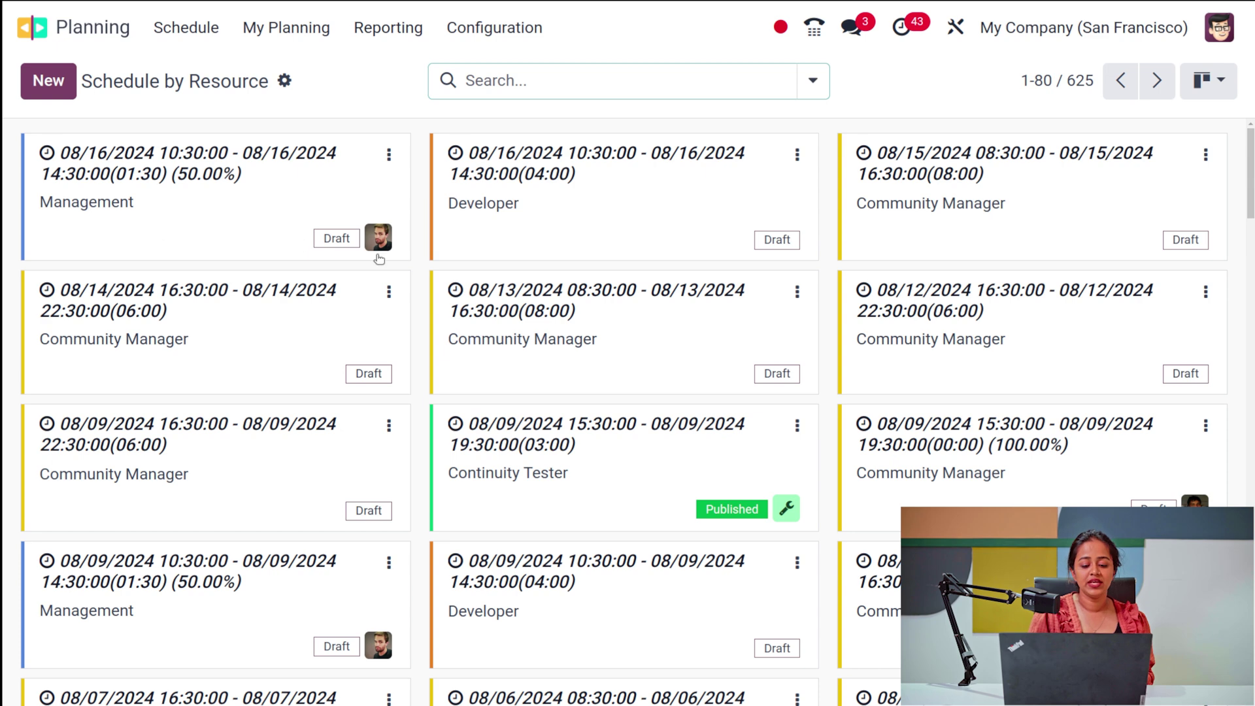
left_click(283, 240)
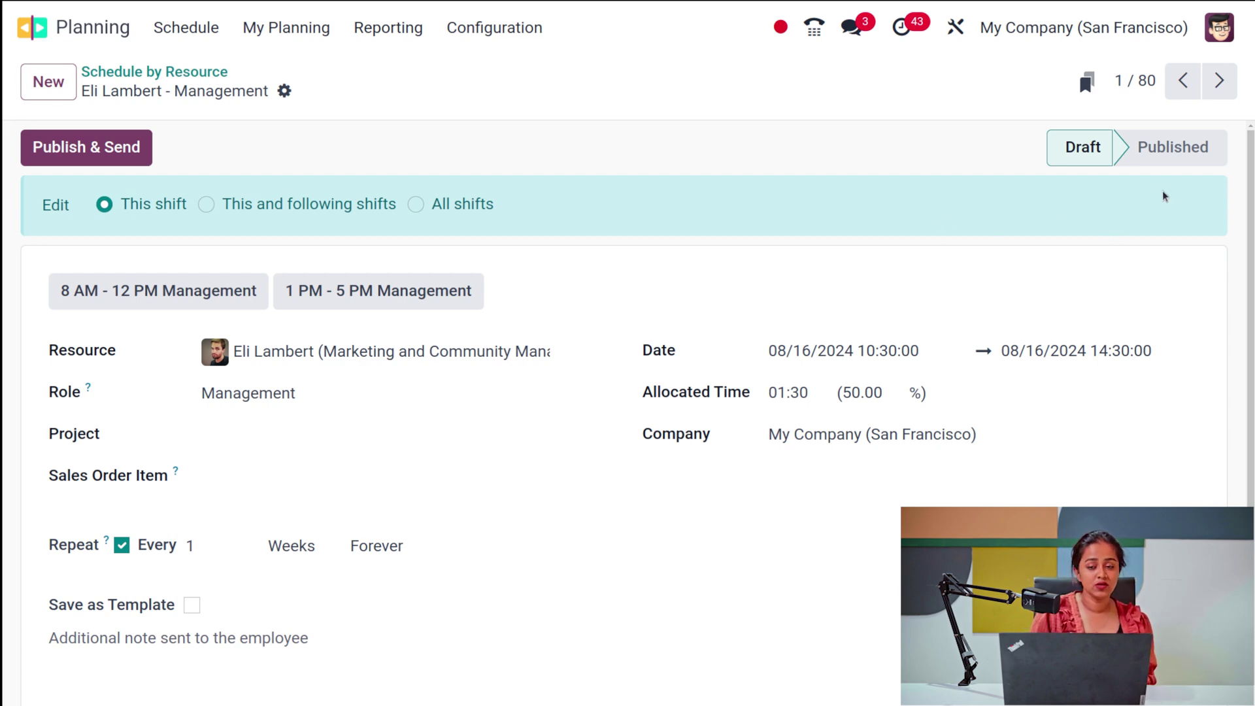
left_click(99, 153)
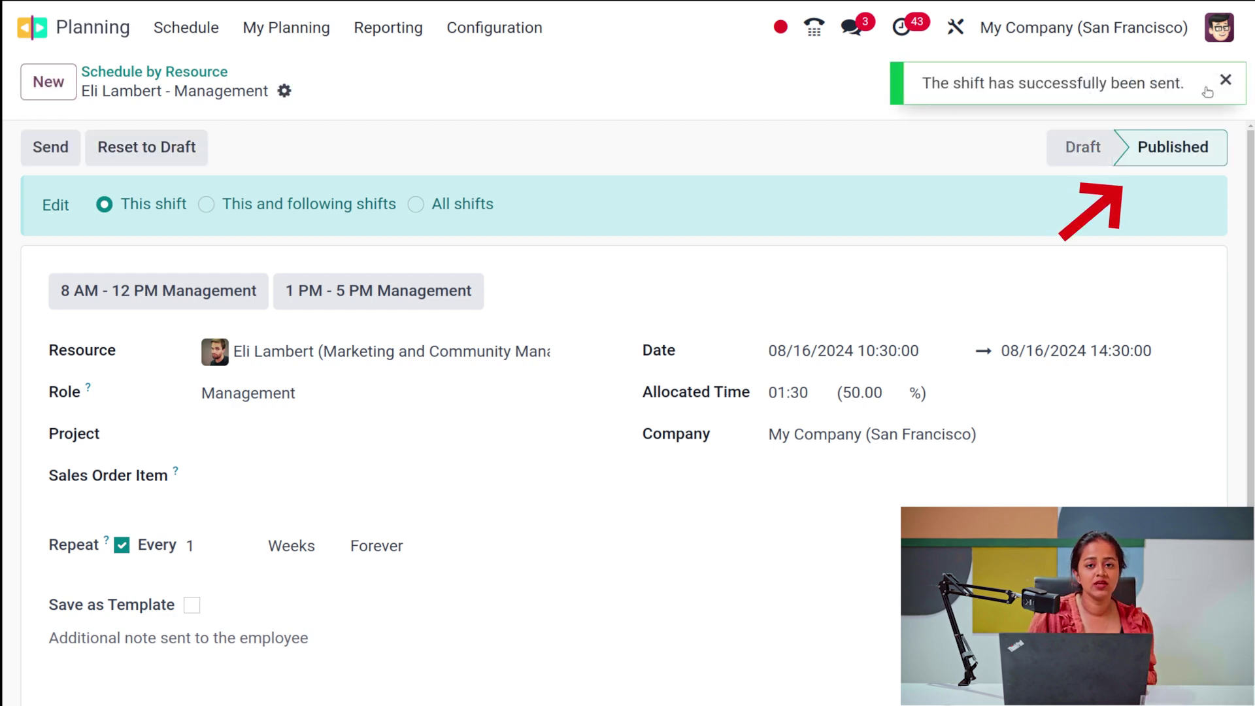
Return to the schedule, switch it to the pivot view and review the allocated time, working days and effective hours per resource.
left_click(1222, 84)
scroll(698, 349, "down", 1)
scroll(698, 350, "up", 1)
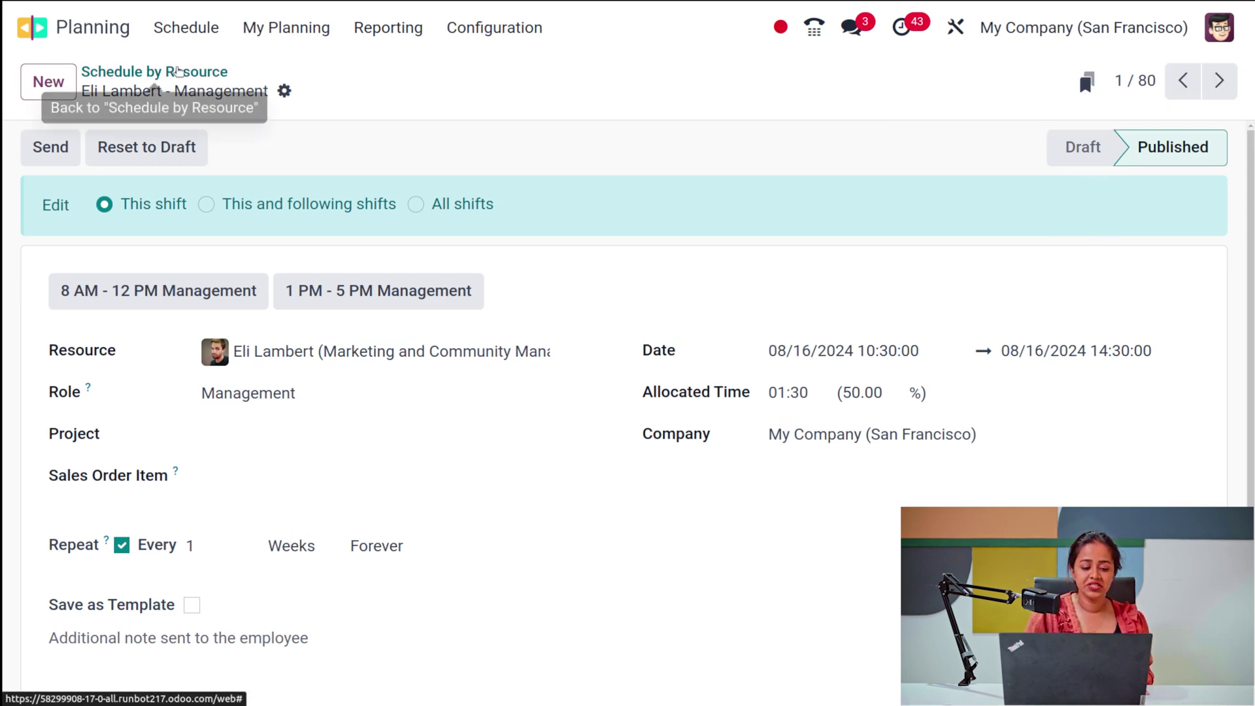
left_click(186, 76)
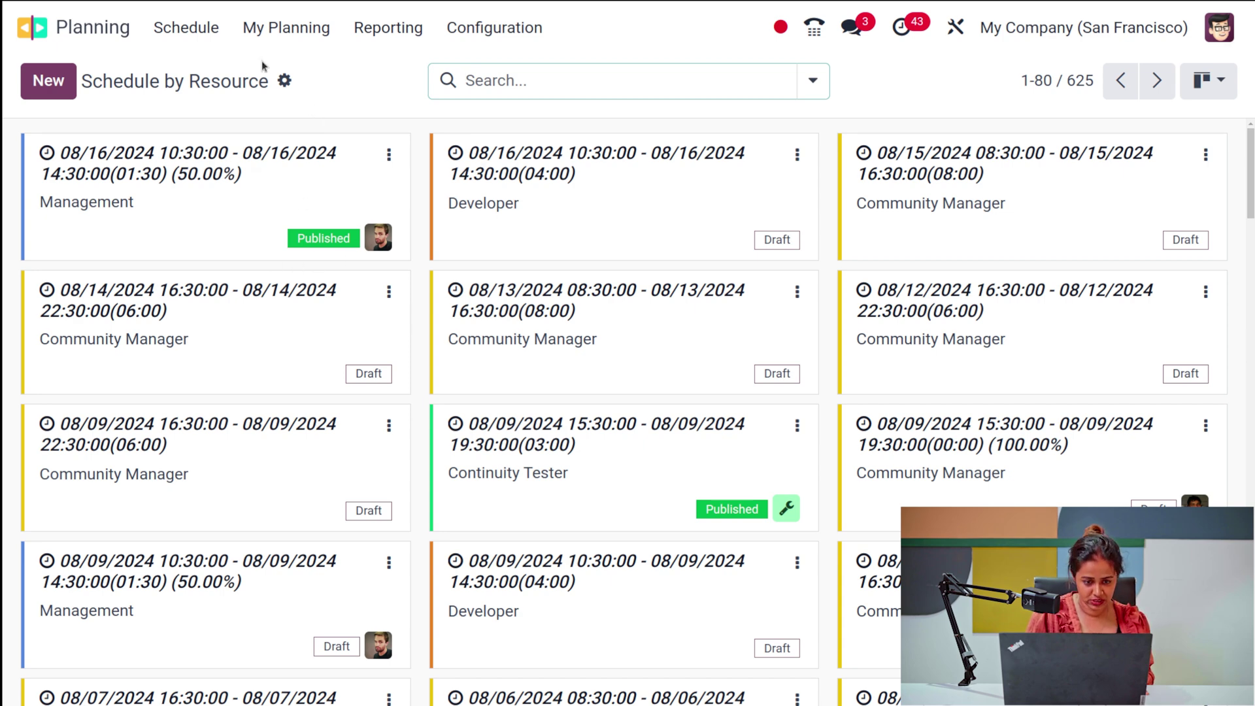
left_click(1202, 98)
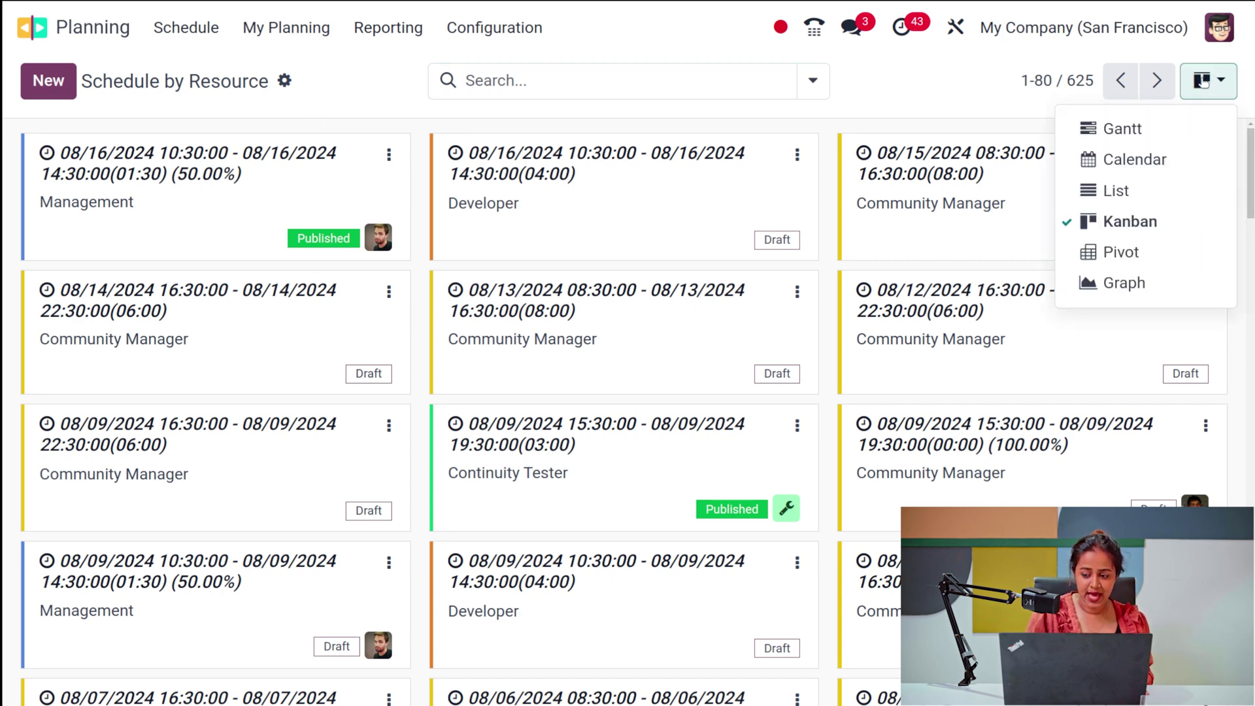
left_click(1152, 244)
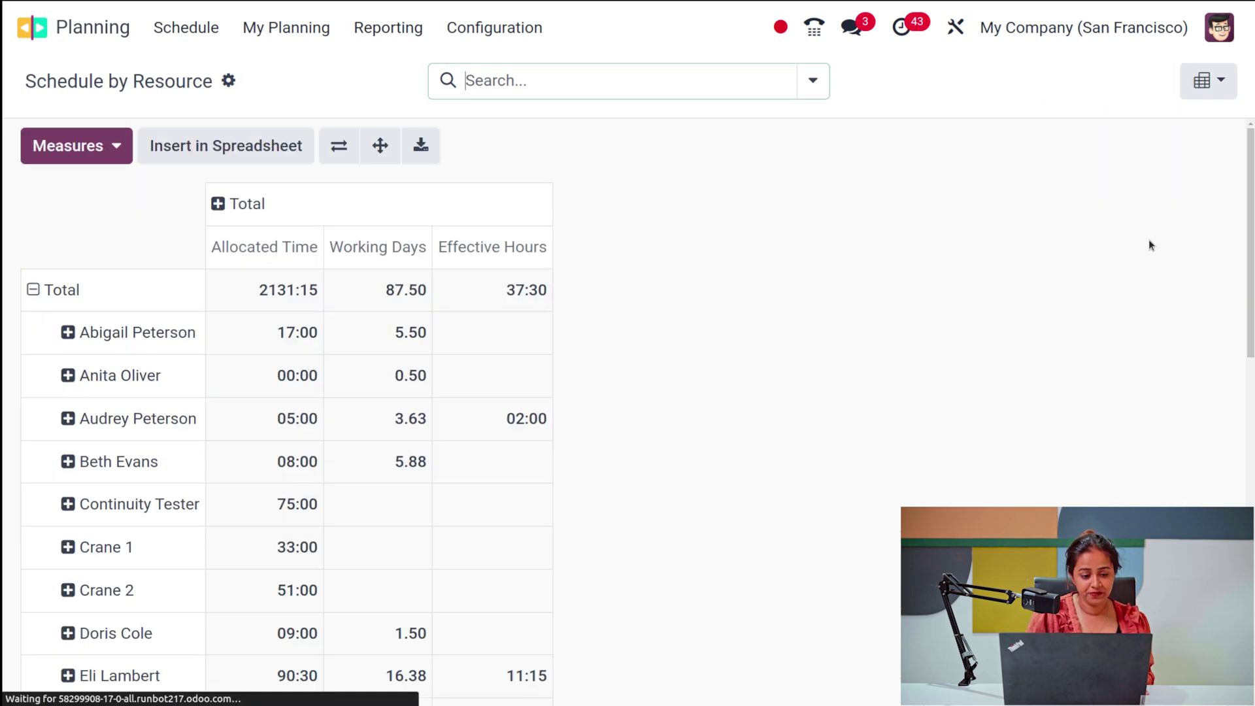
scroll(496, 384, "down", 10)
scroll(496, 384, "up", 10)
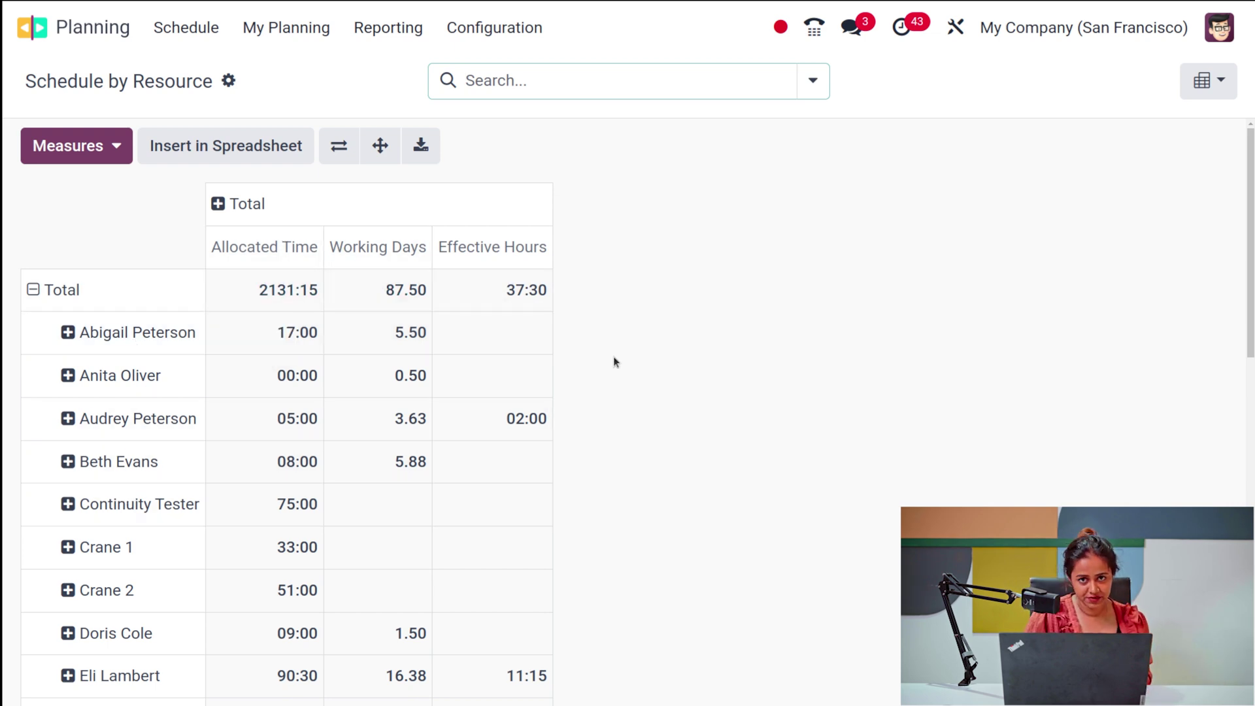
Switch the schedule to the graph view, check the available measures and view allocated time as a line chart and a pie chart.
left_click(1203, 69)
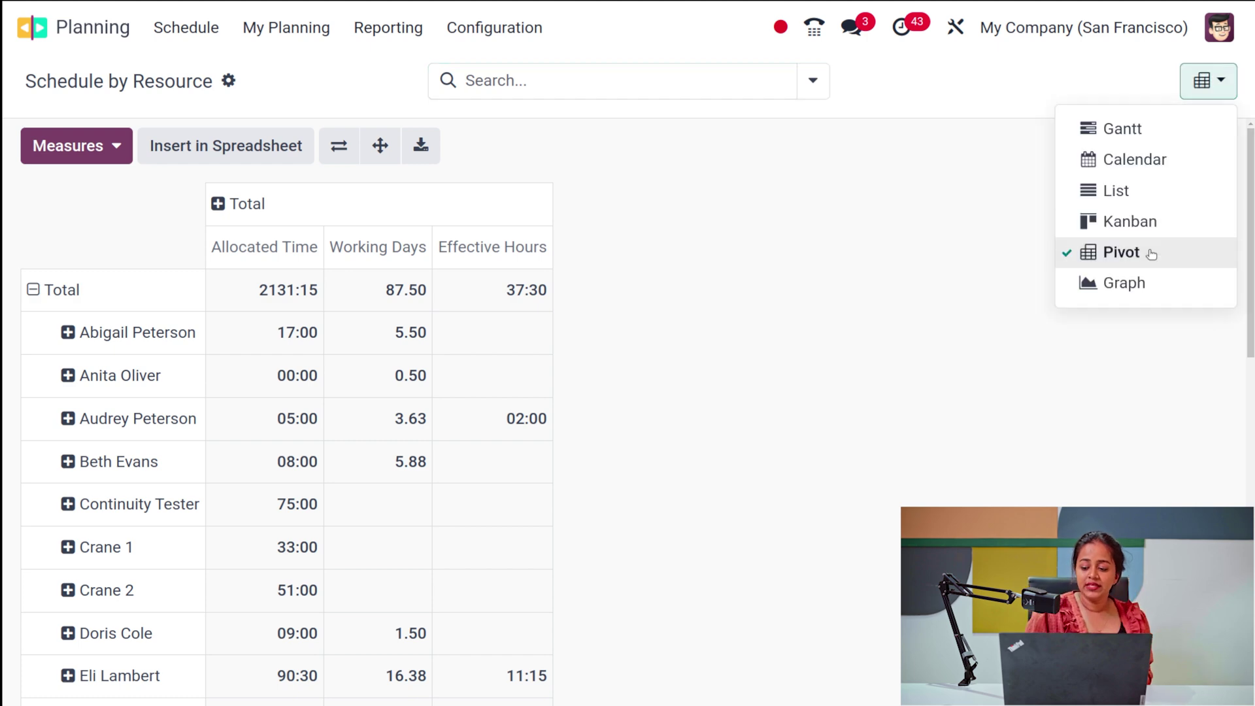
left_click(1162, 282)
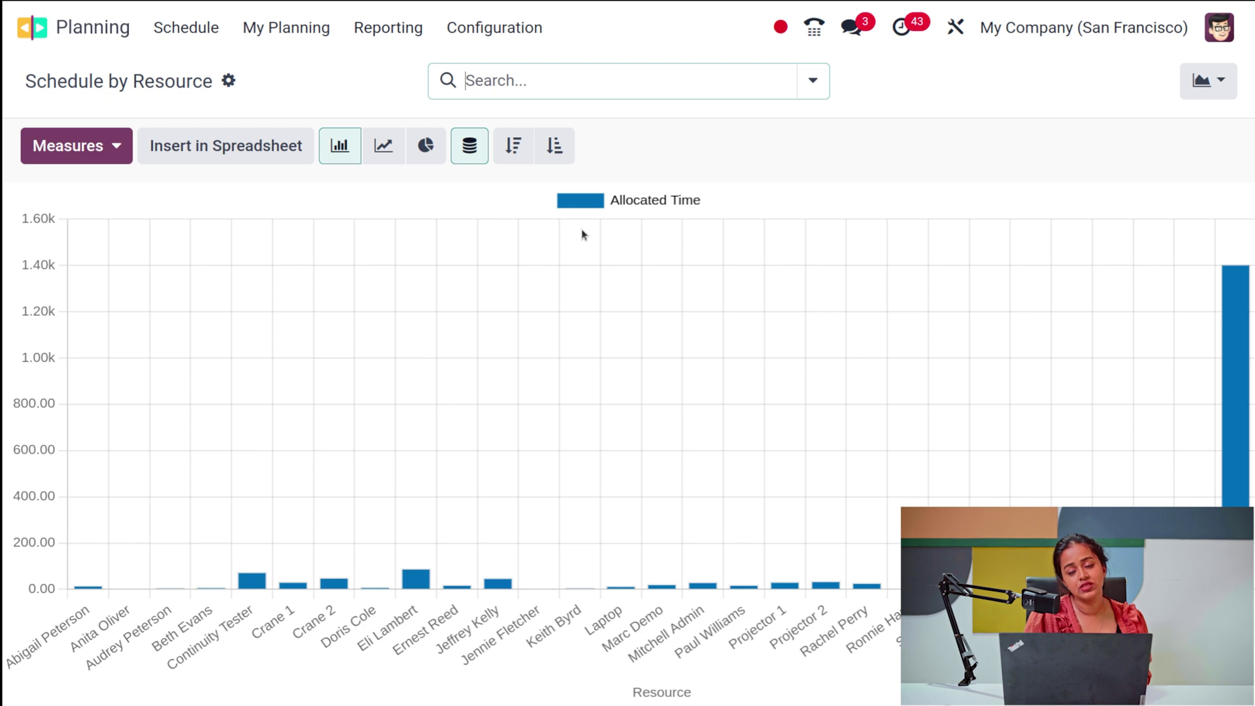
left_click(36, 146)
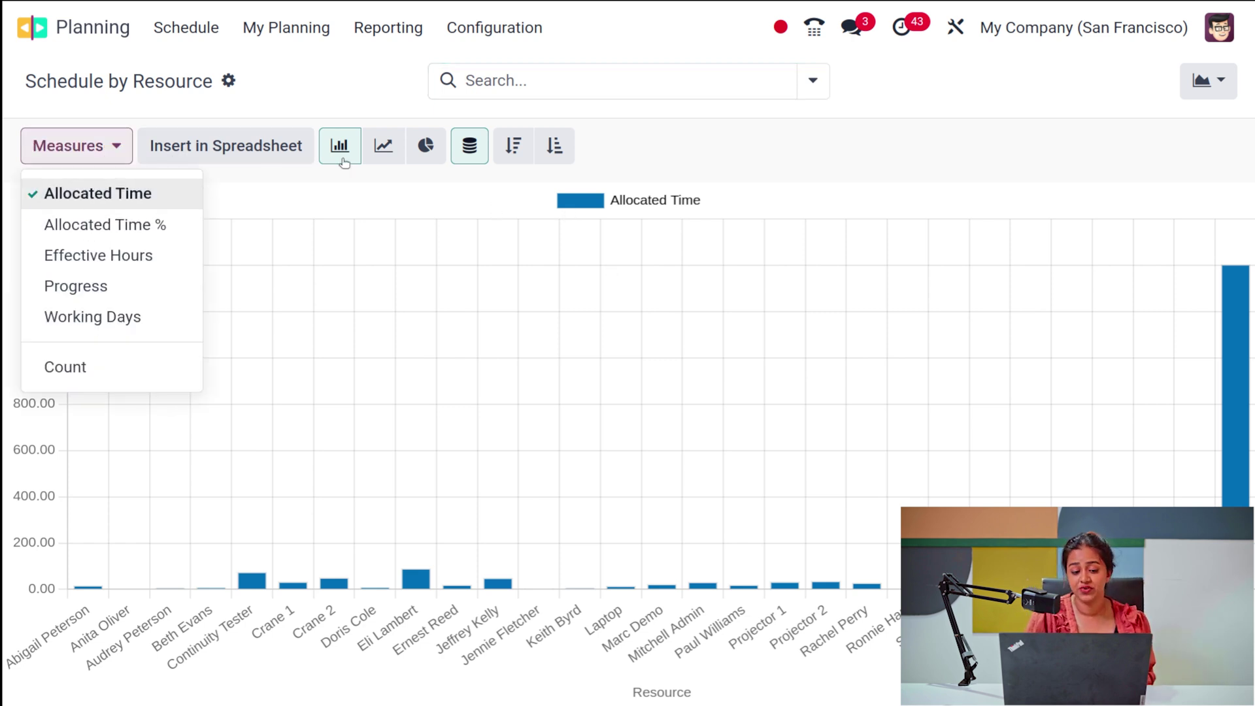
left_click(376, 150)
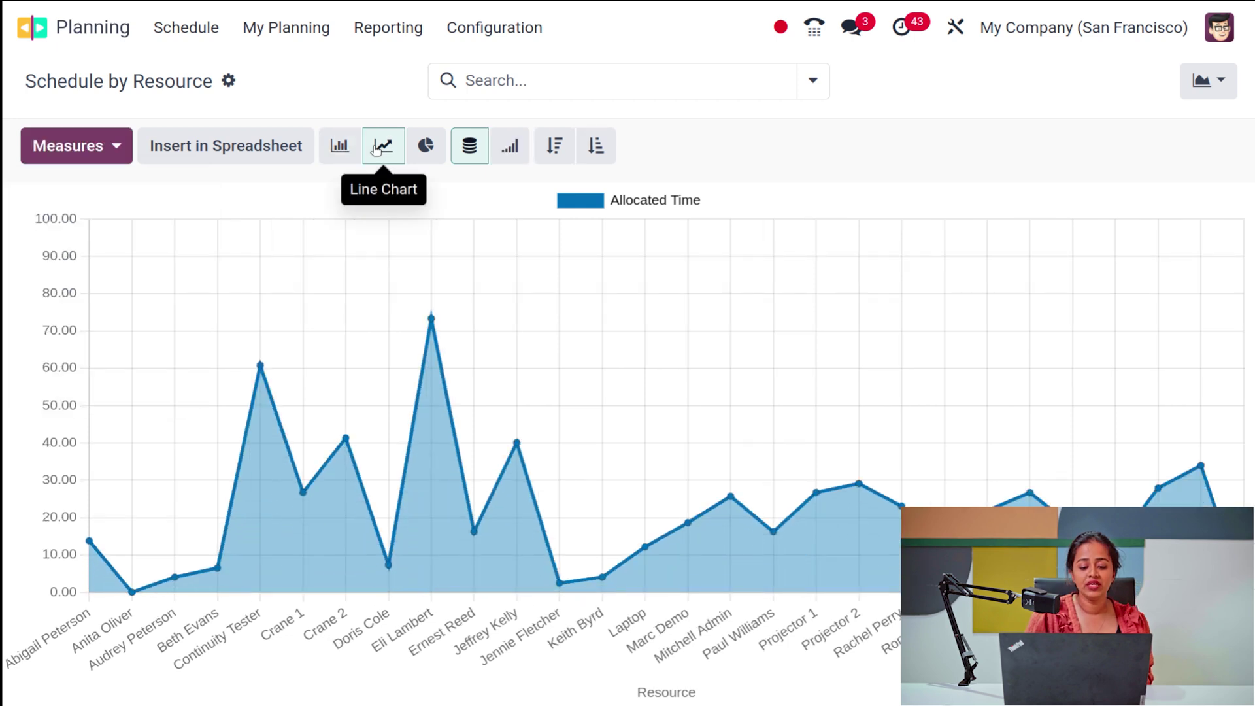
left_click(413, 153)
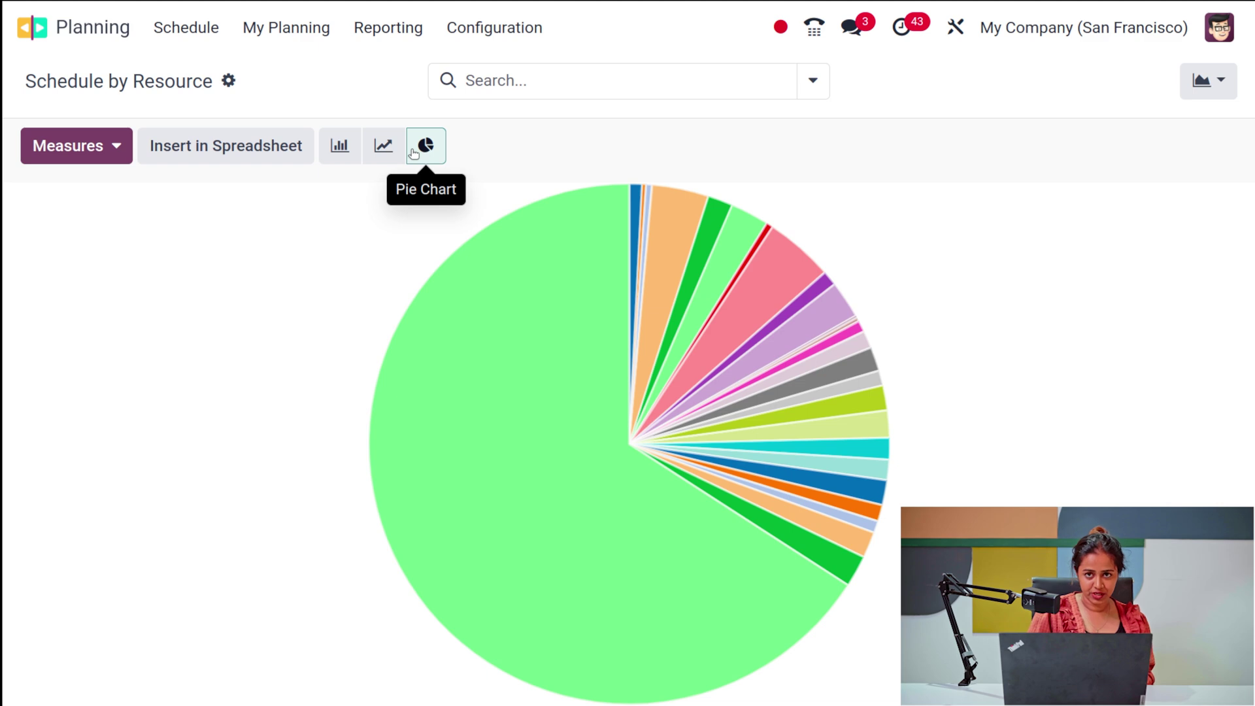
mouse_move(674, 497)
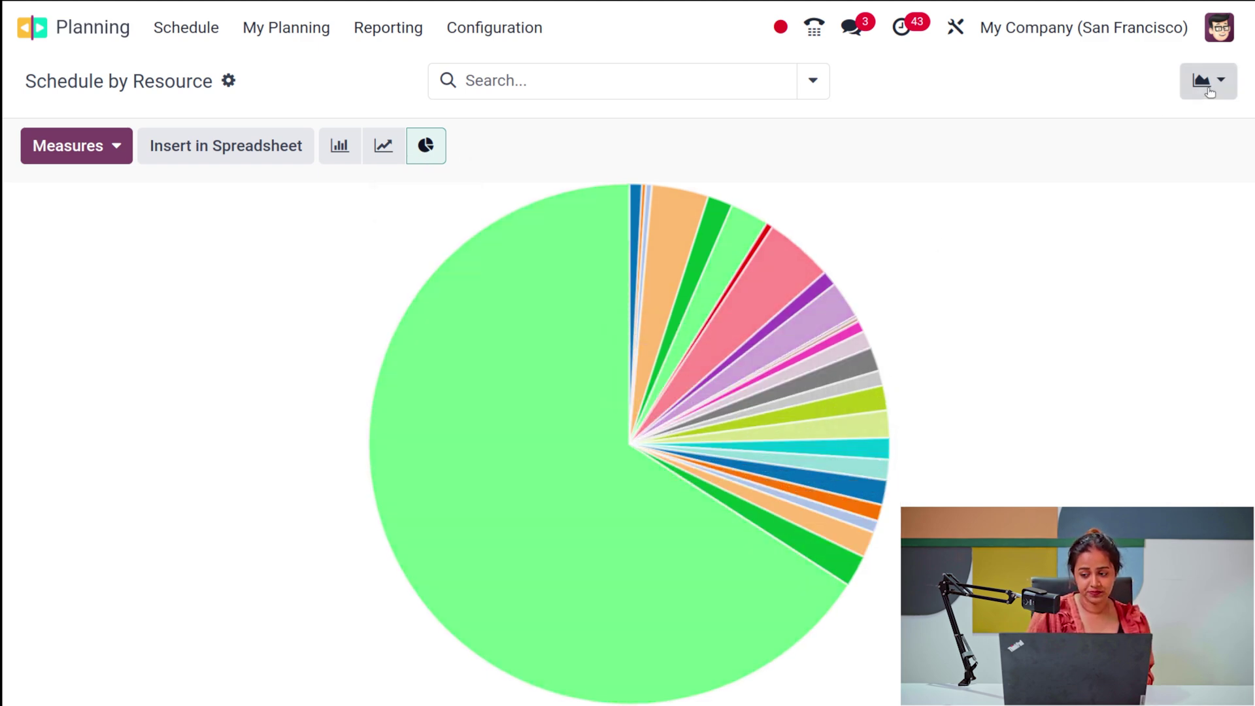
Switch the schedule by resource back to the Gantt view.
left_click(1209, 87)
left_click(906, 192)
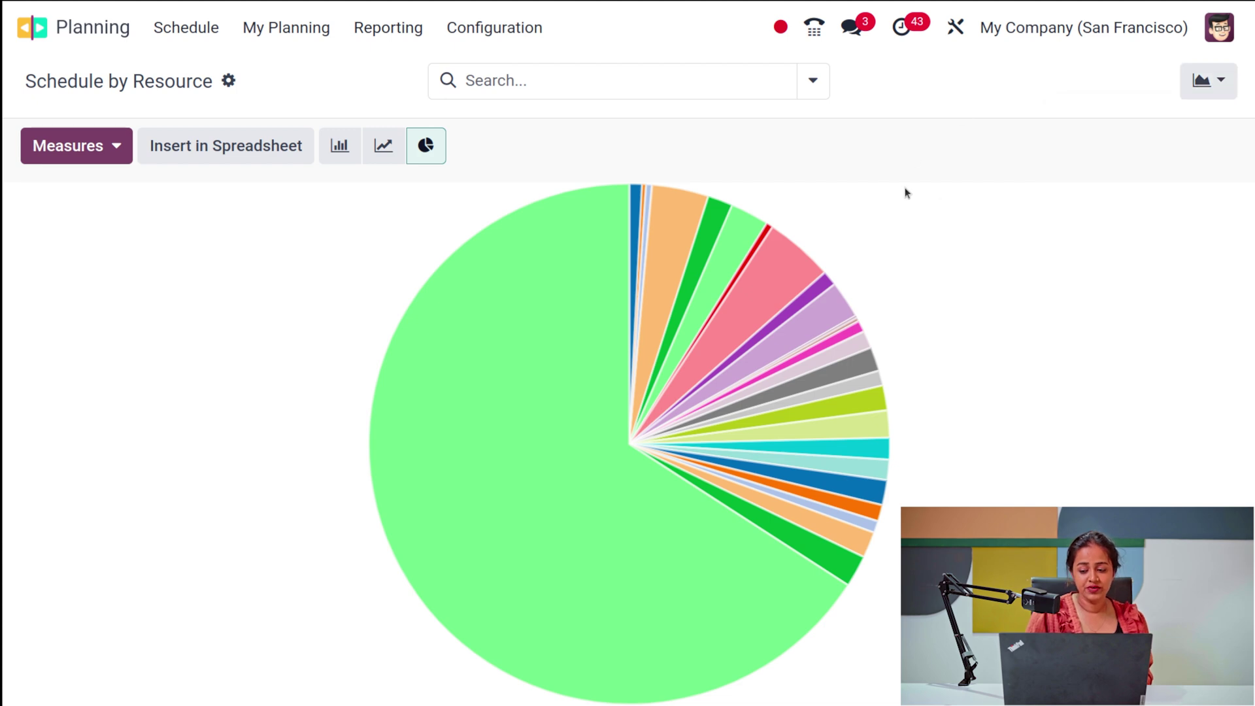
left_click(1232, 81)
left_click(1171, 130)
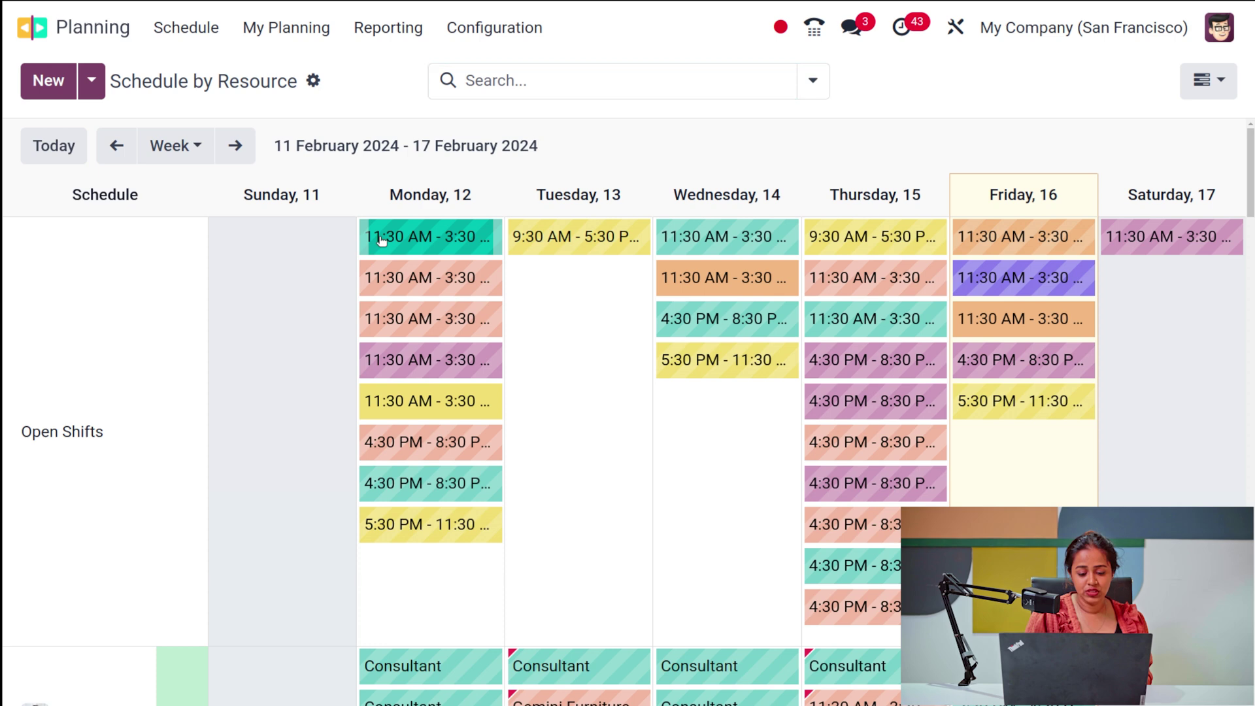
Assign Monday's 11:30 AM open Scanner shift to the first Consultant in the resource list and save the shift.
left_click(392, 239)
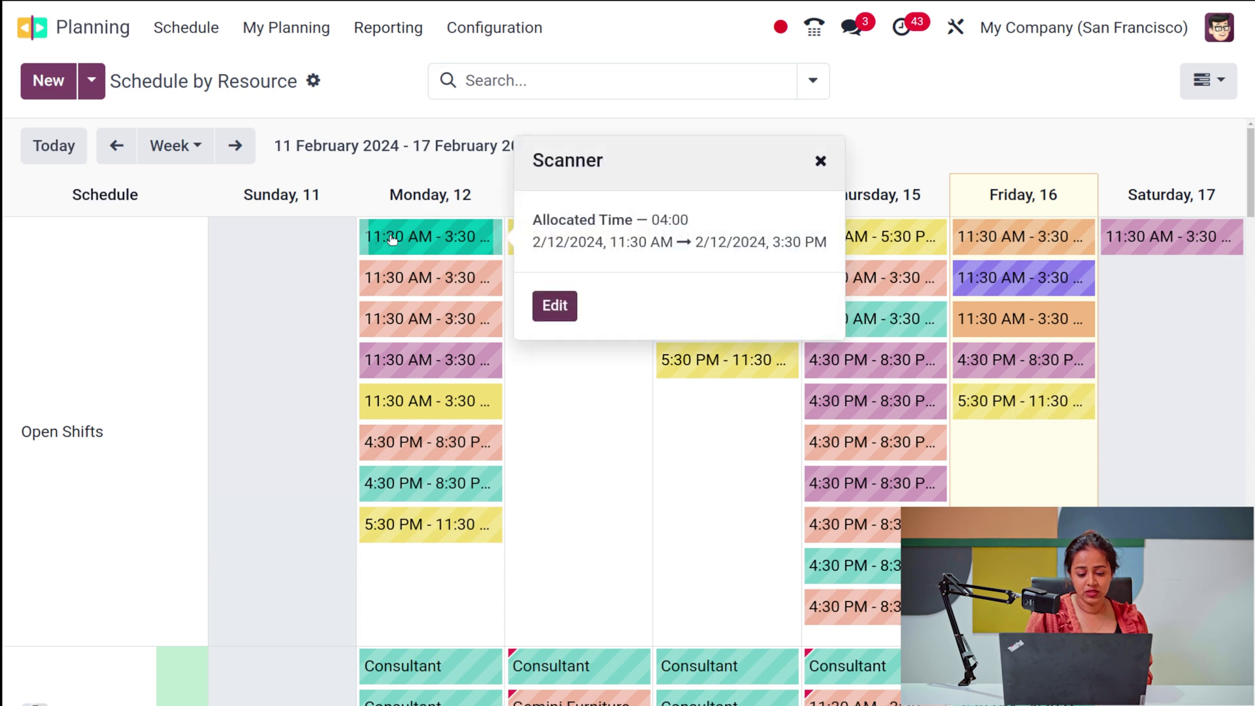
left_click(555, 306)
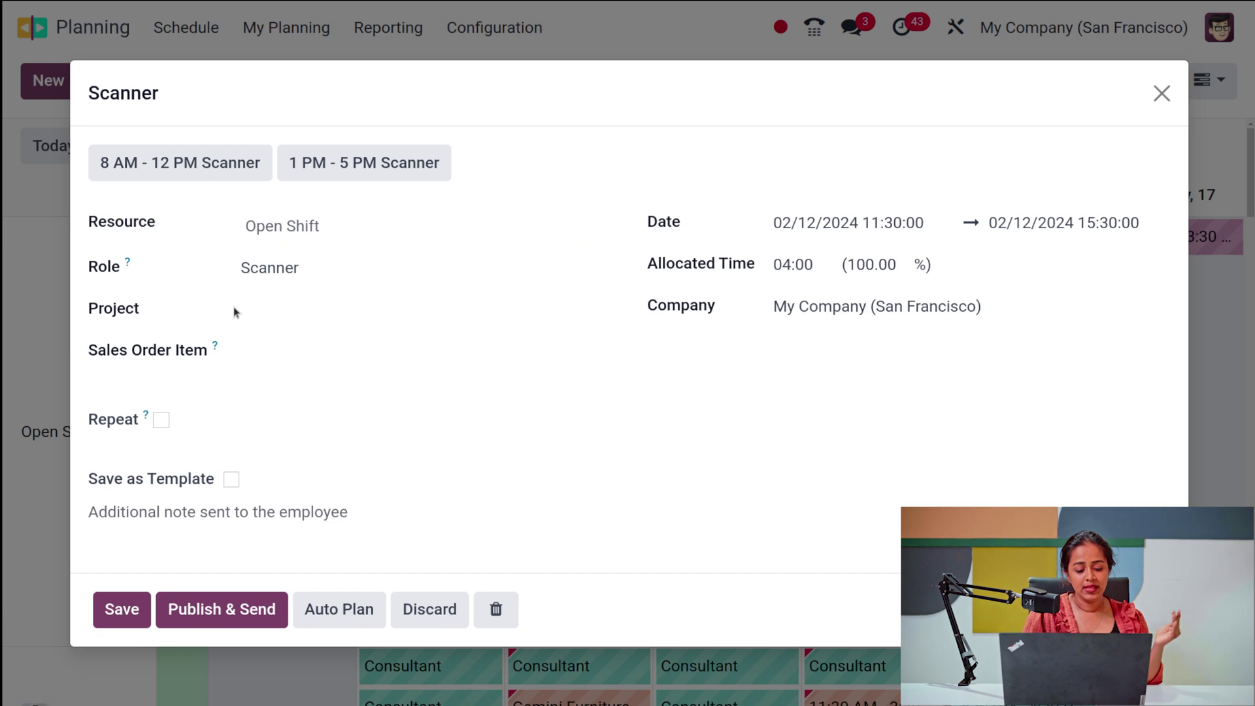
left_click(343, 225)
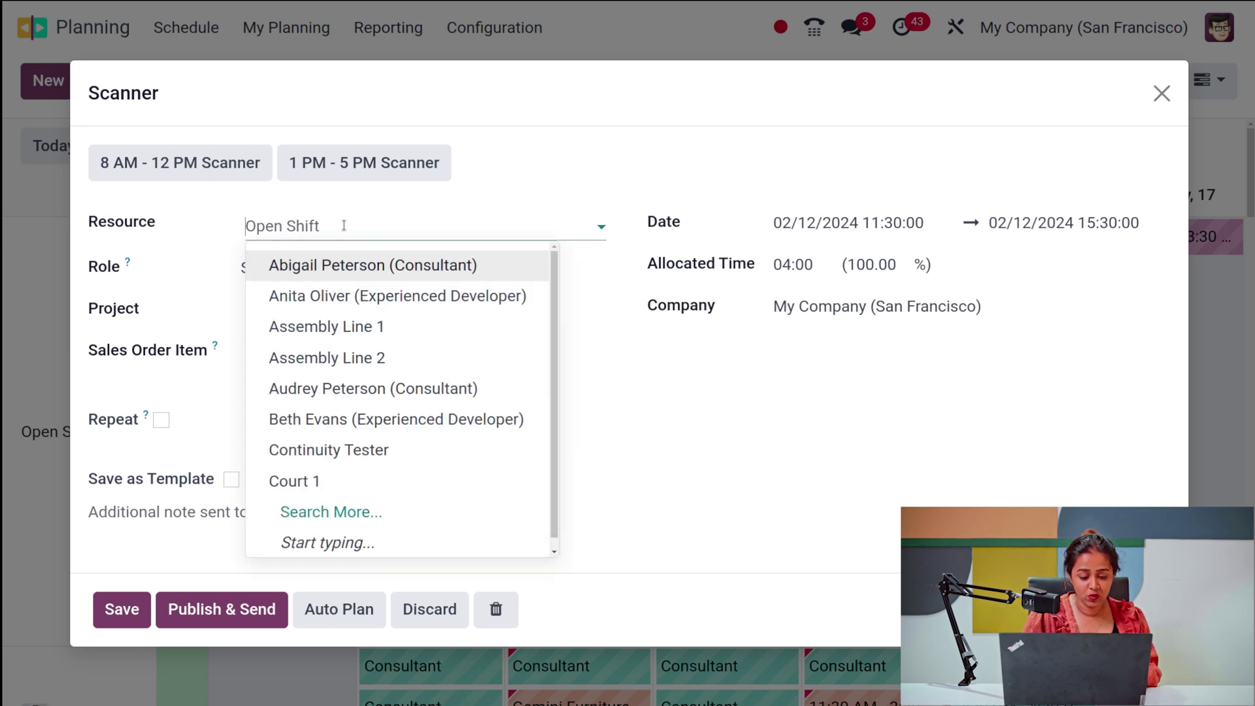
left_click(339, 268)
left_click(110, 607)
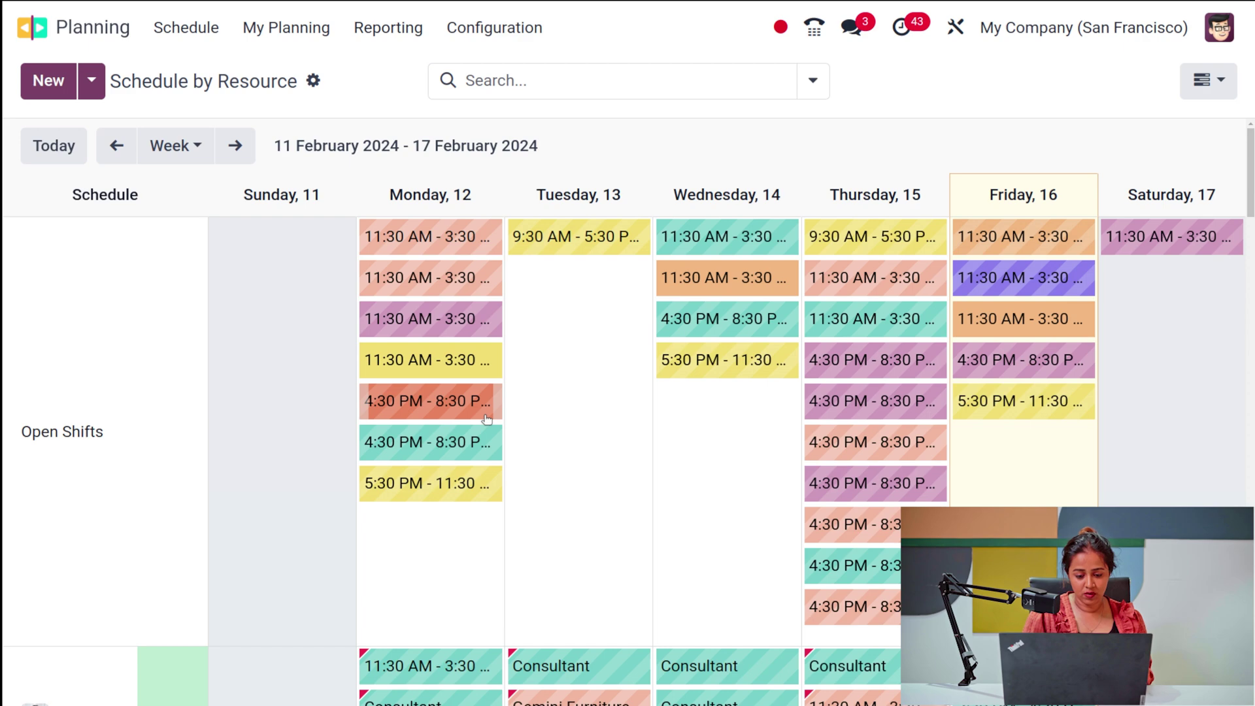
Look through the weekly schedule by resource and check the role and time details of Monday's remaining open shifts.
scroll(485, 420, "down", 2)
scroll(485, 420, "up", 2)
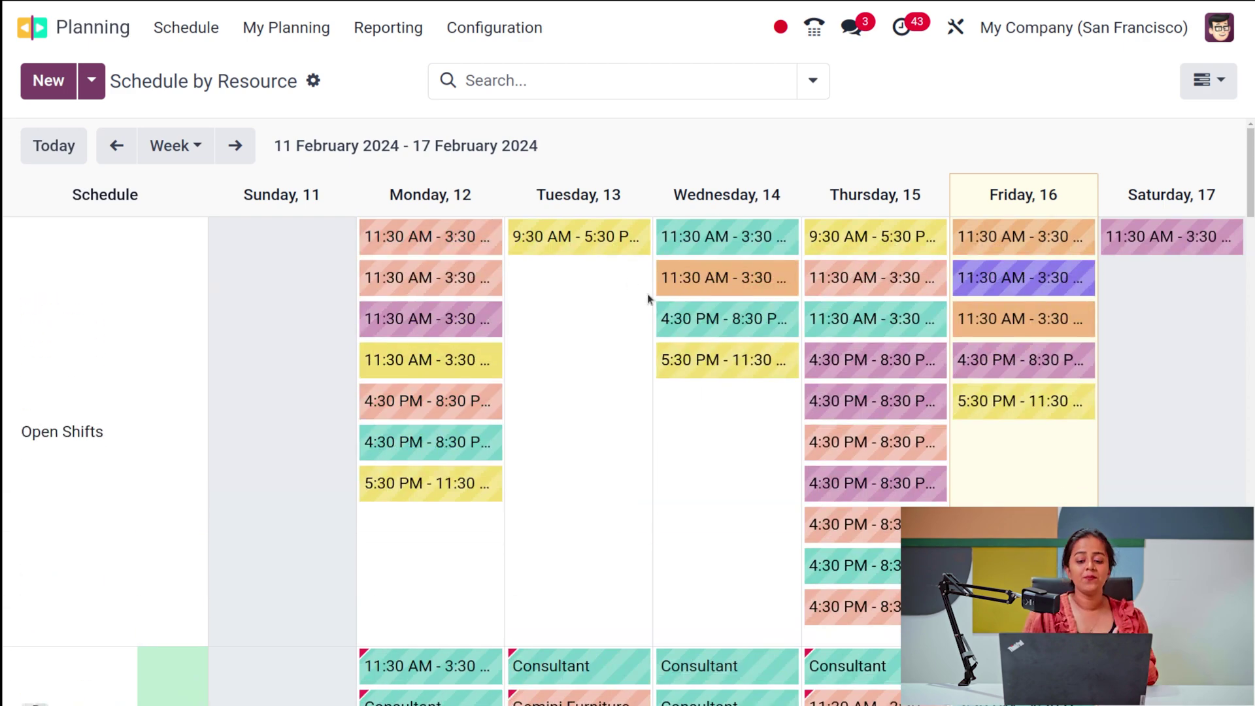
scroll(647, 297, "down", 10)
scroll(647, 297, "up", 10)
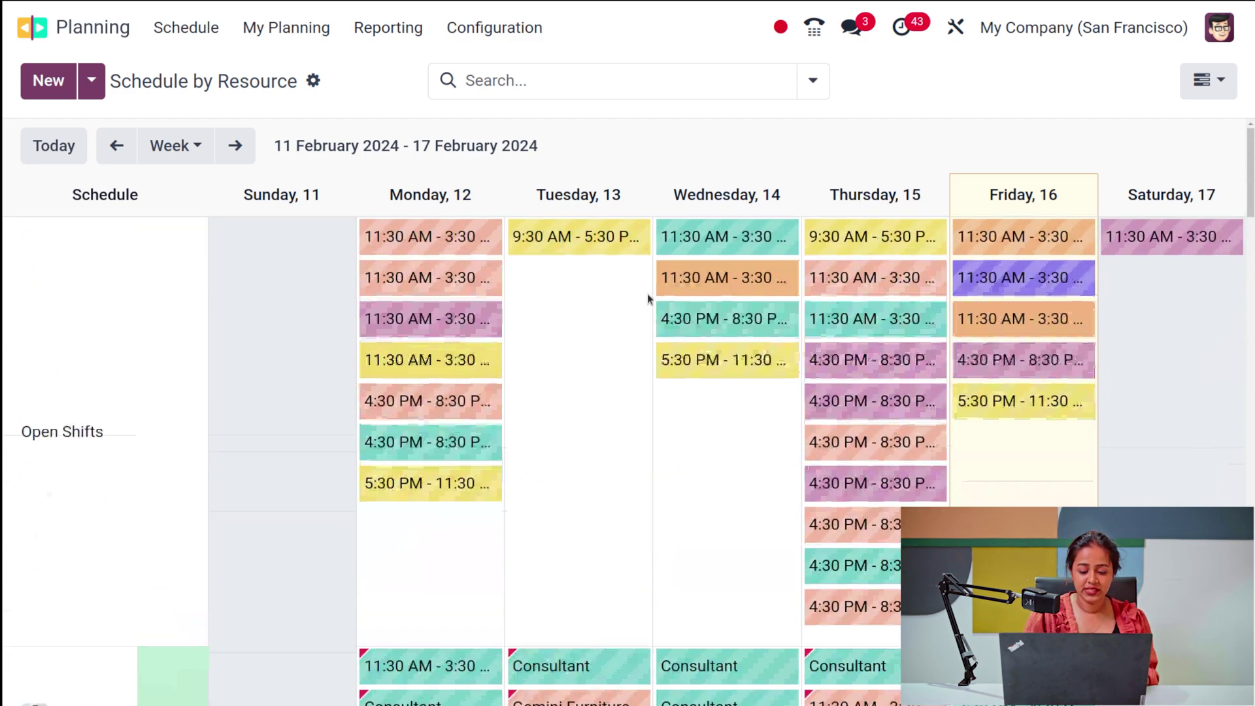
right_click(460, 230)
key("Escape")
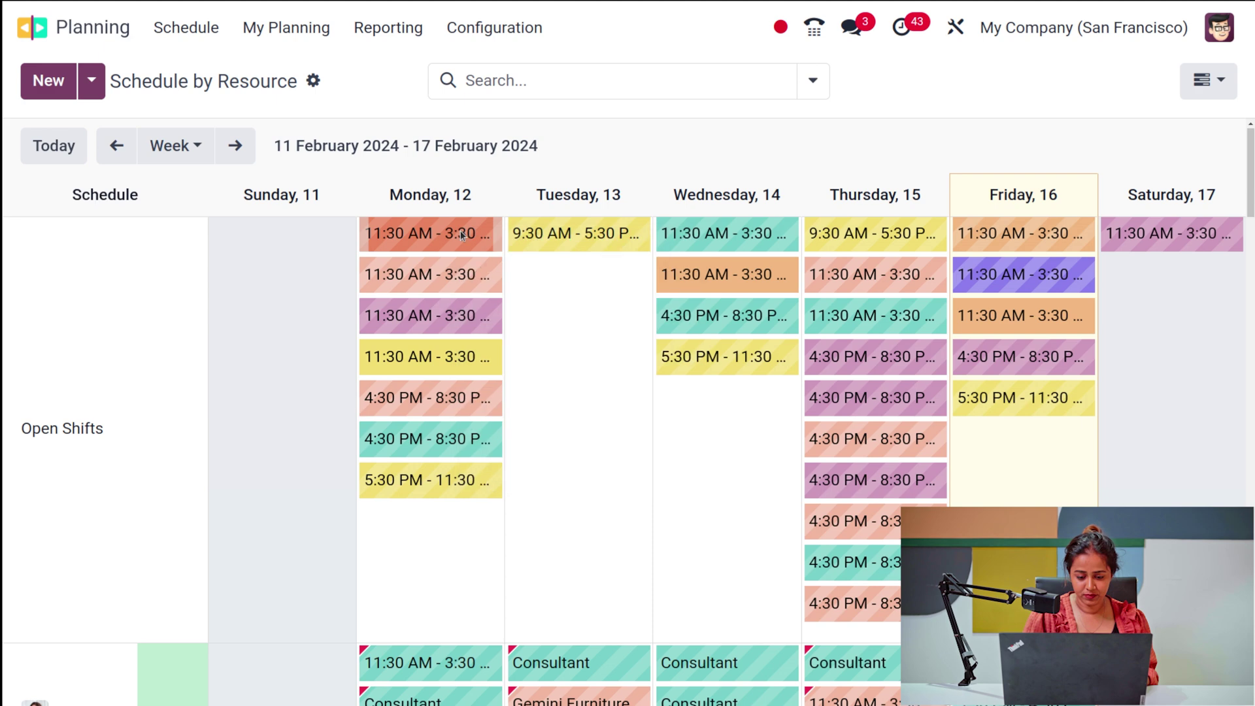
left_click(461, 230)
left_click(457, 311)
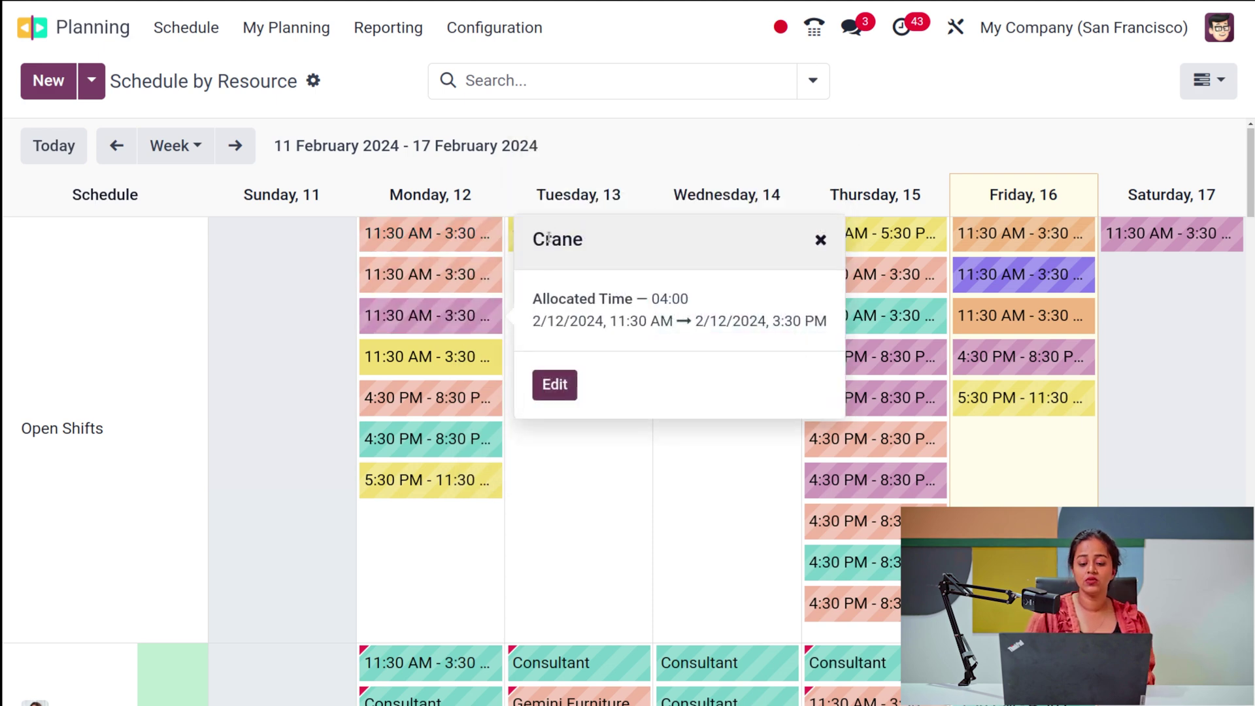
left_click(430, 357)
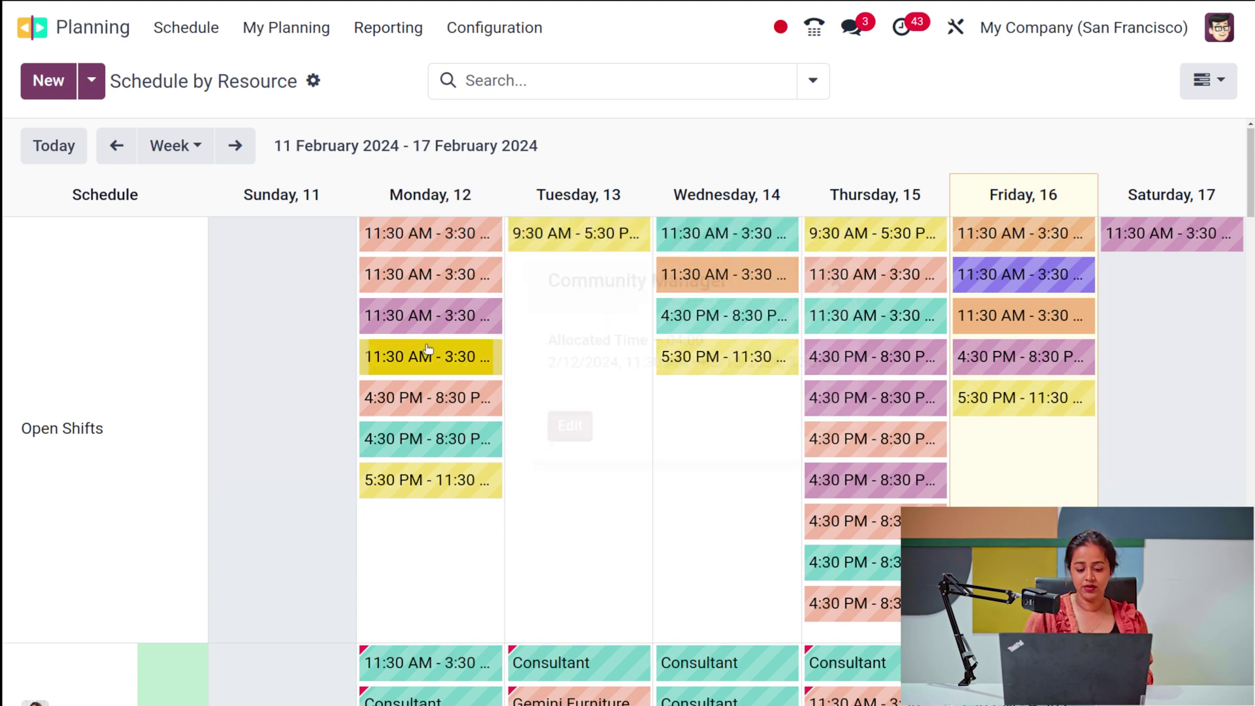
left_click(463, 399)
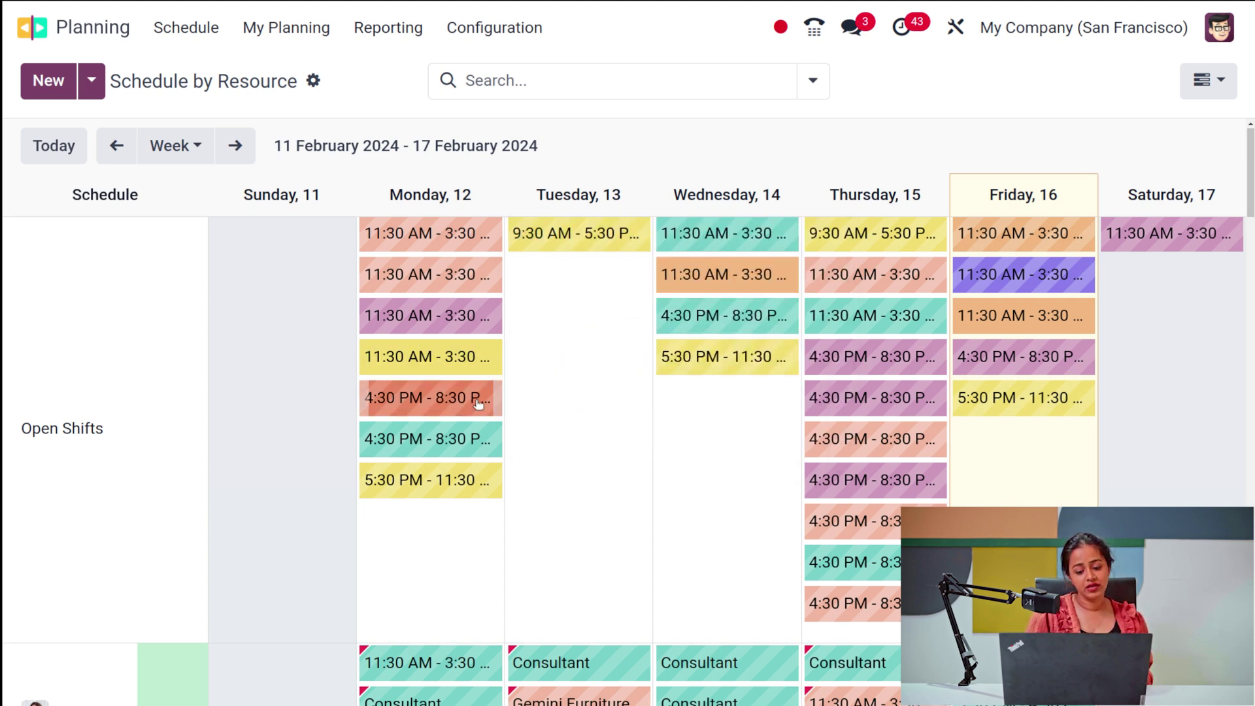
left_click(463, 445)
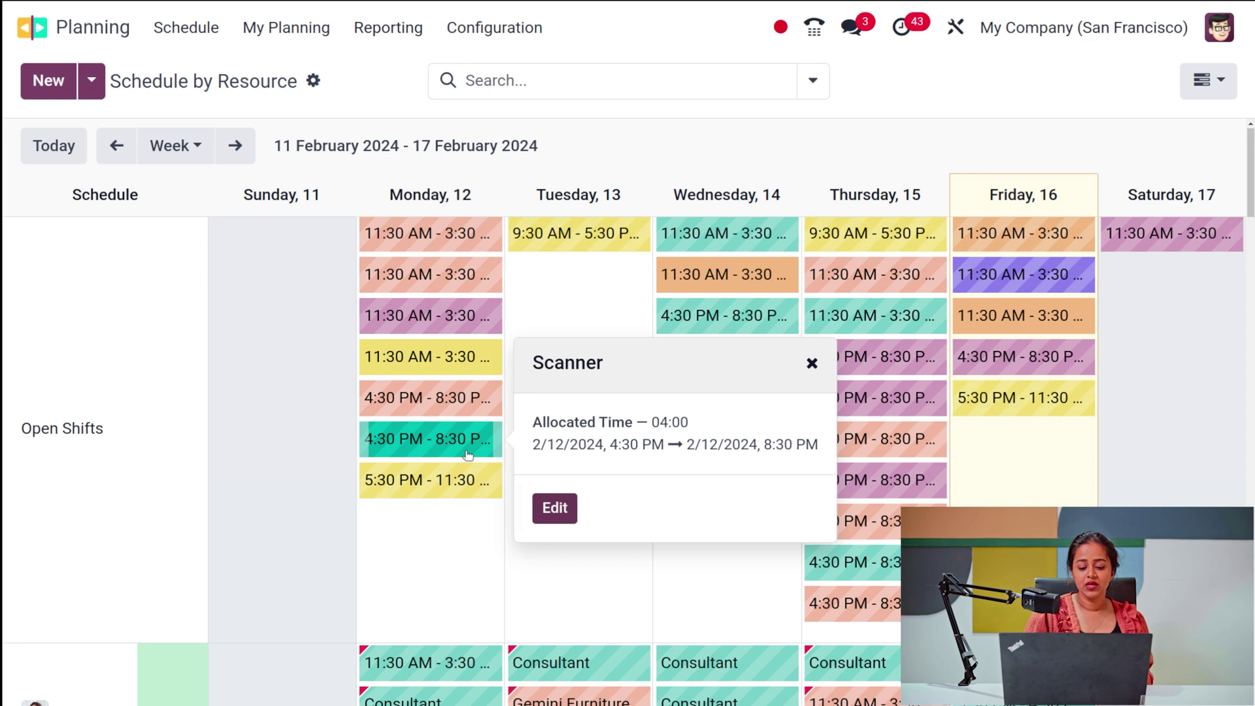
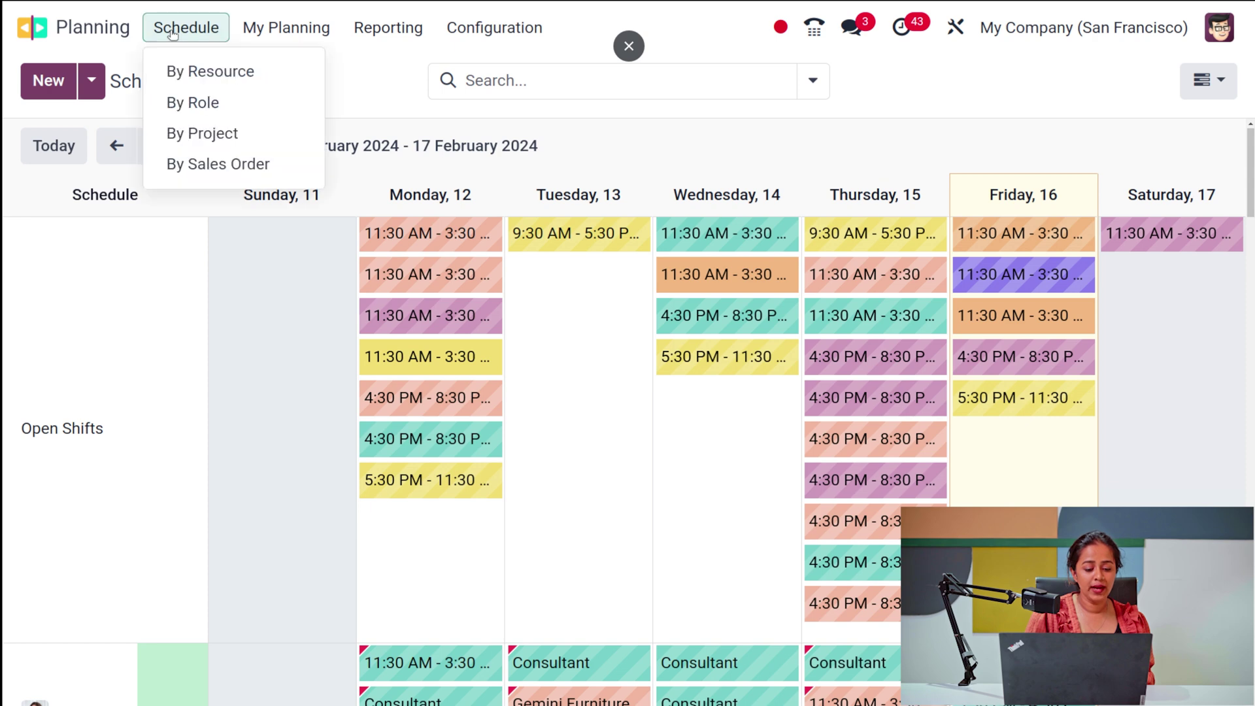
Open the schedule by role and review the week's shifts grouped under Community Manager, Consultant, Crane and Developer.
left_click(207, 101)
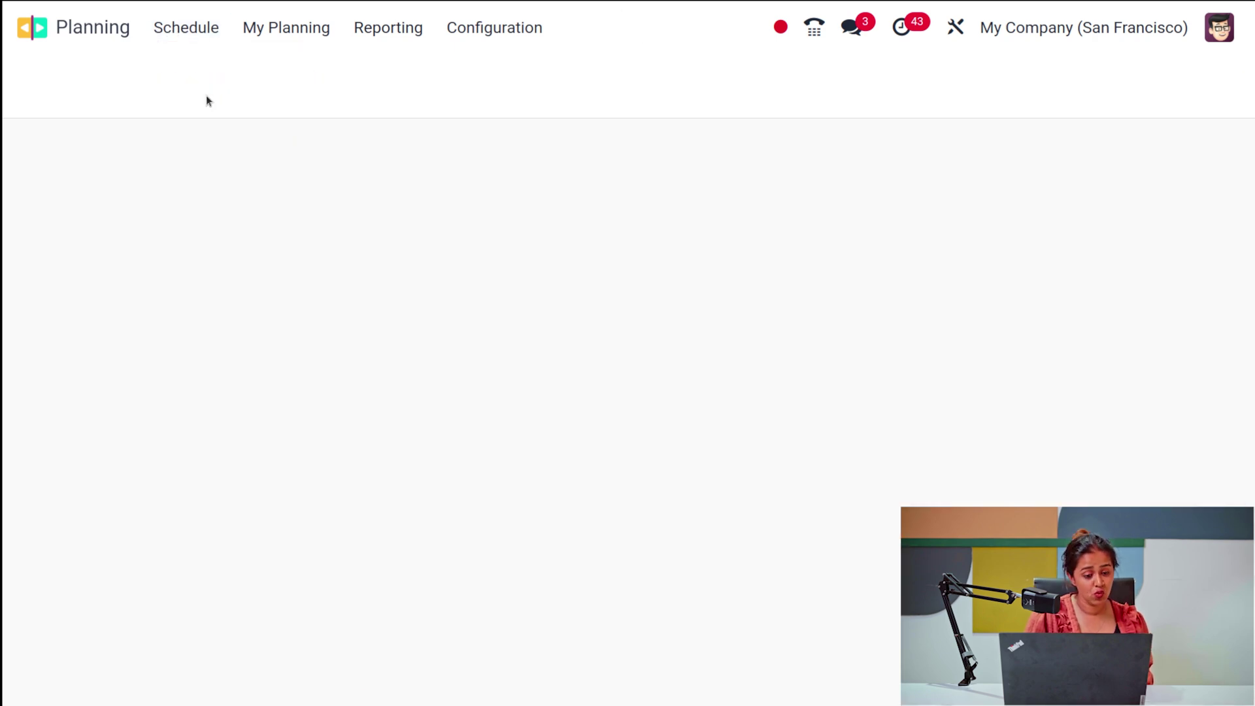
scroll(88, 432, "down", 2)
scroll(88, 534, "up", 2)
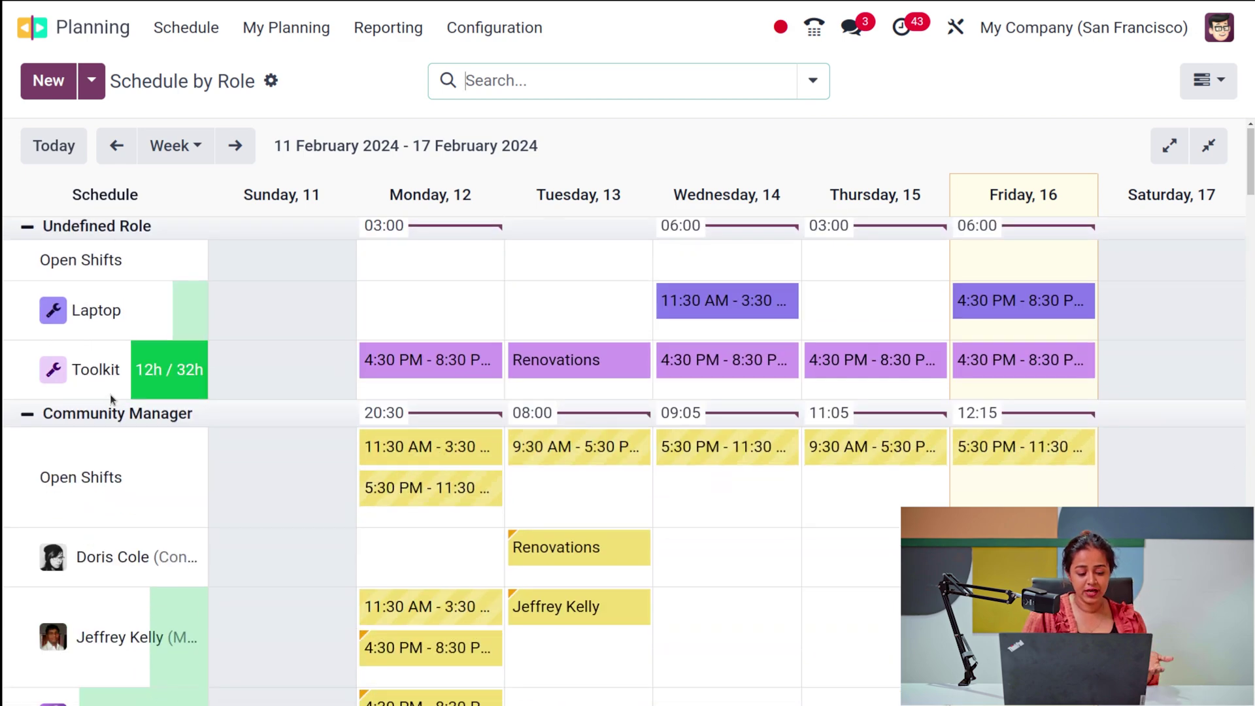
scroll(90, 467, "down", 5)
scroll(89, 468, "down", 6)
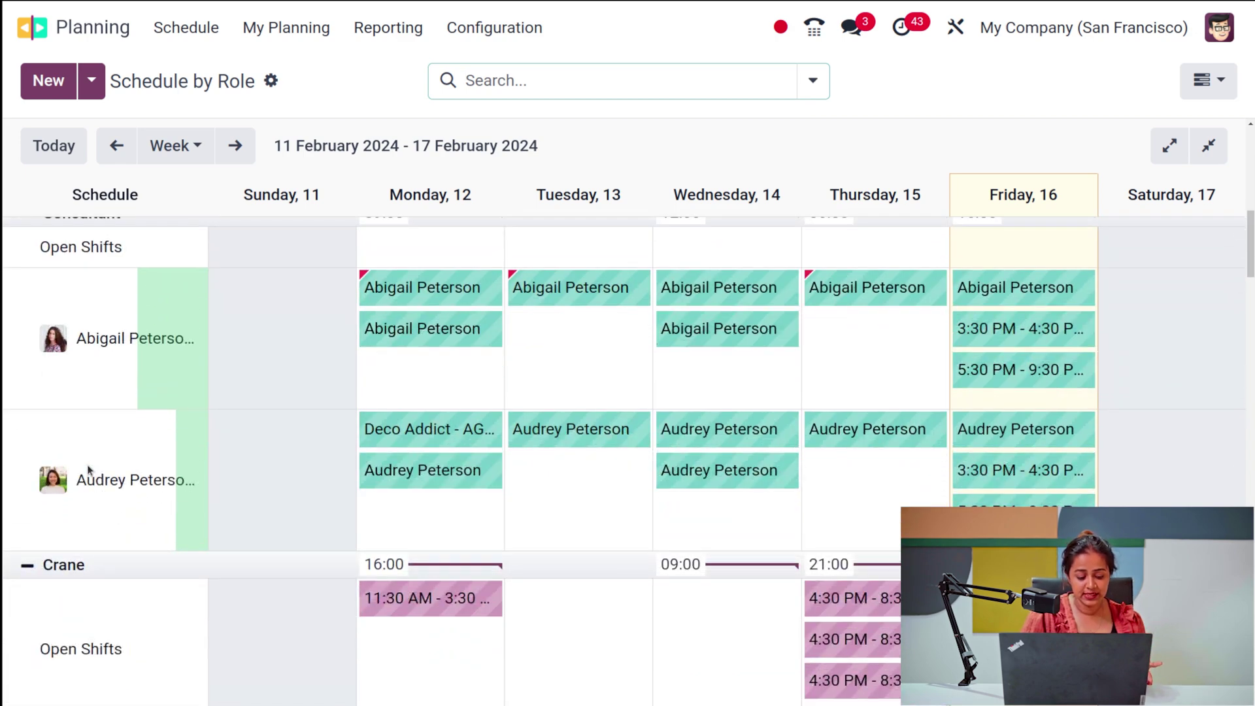
scroll(88, 469, "down", 11)
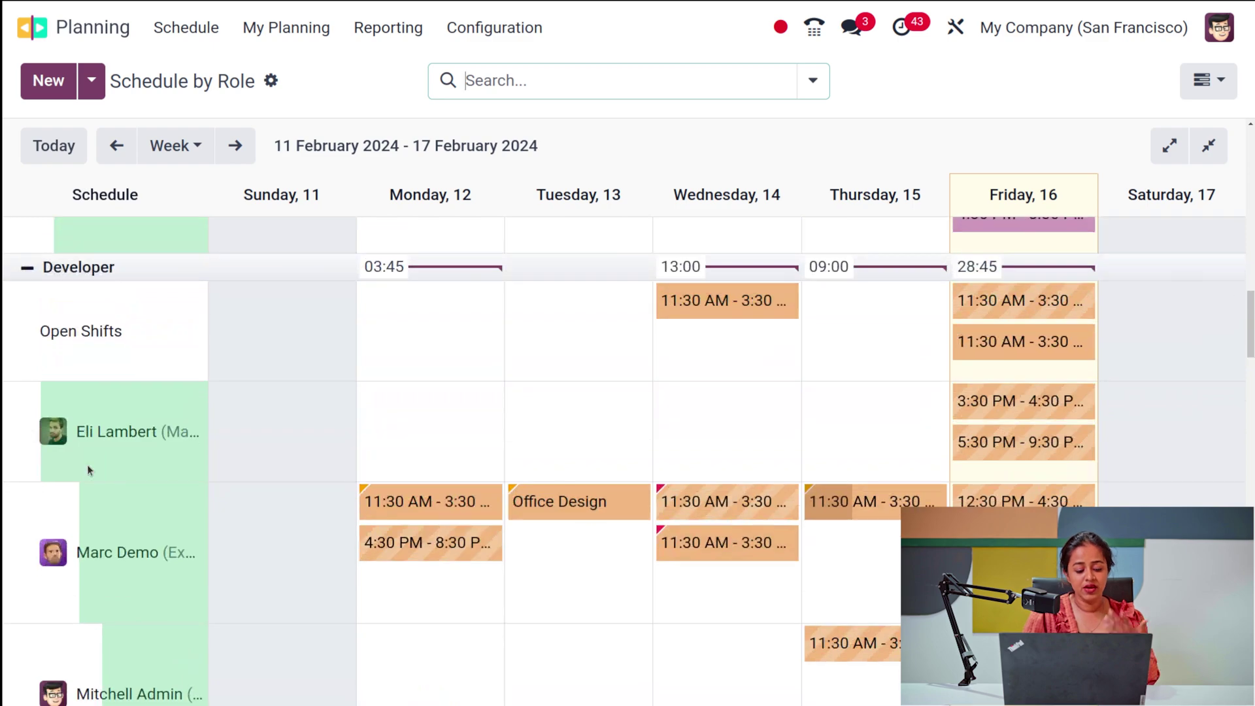
scroll(88, 464, "down", 3)
scroll(88, 464, "up", 20)
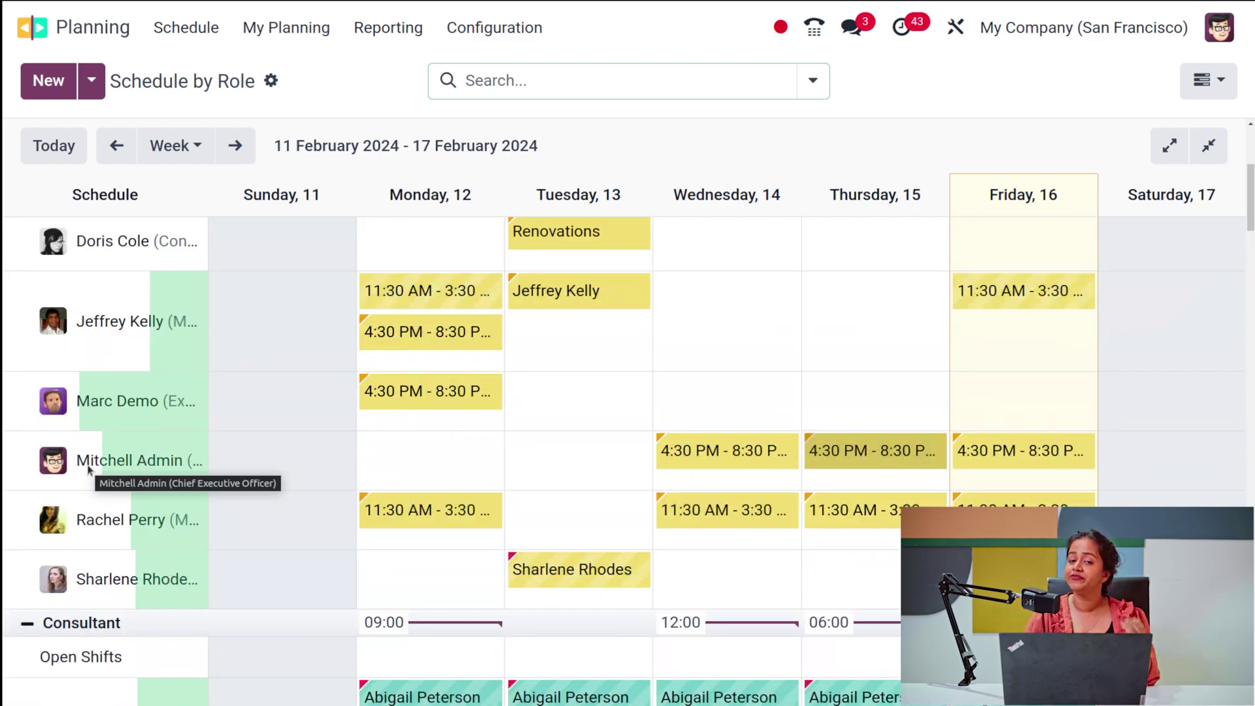
Add and save a Wednesday 14 shift for the second employee under Community Manager, using the 8 AM - 12 PM template and project After-Sales Services.
left_click(708, 317)
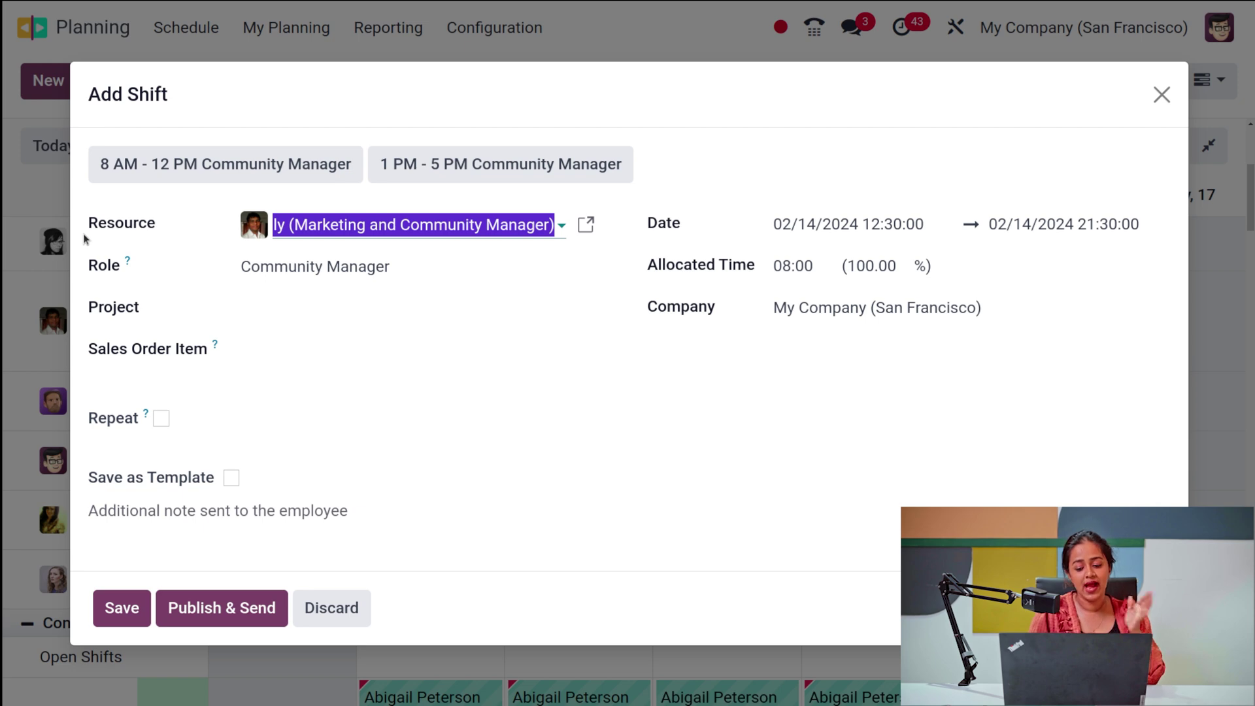
left_click(256, 164)
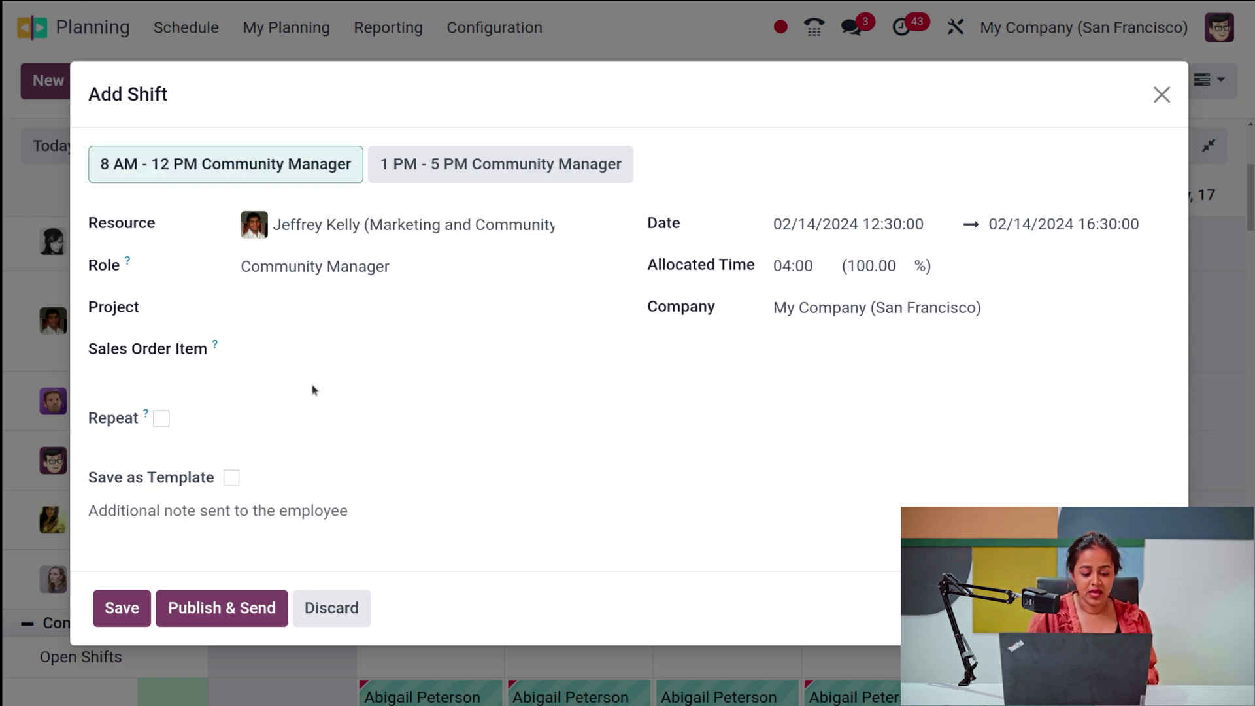
left_click(333, 317)
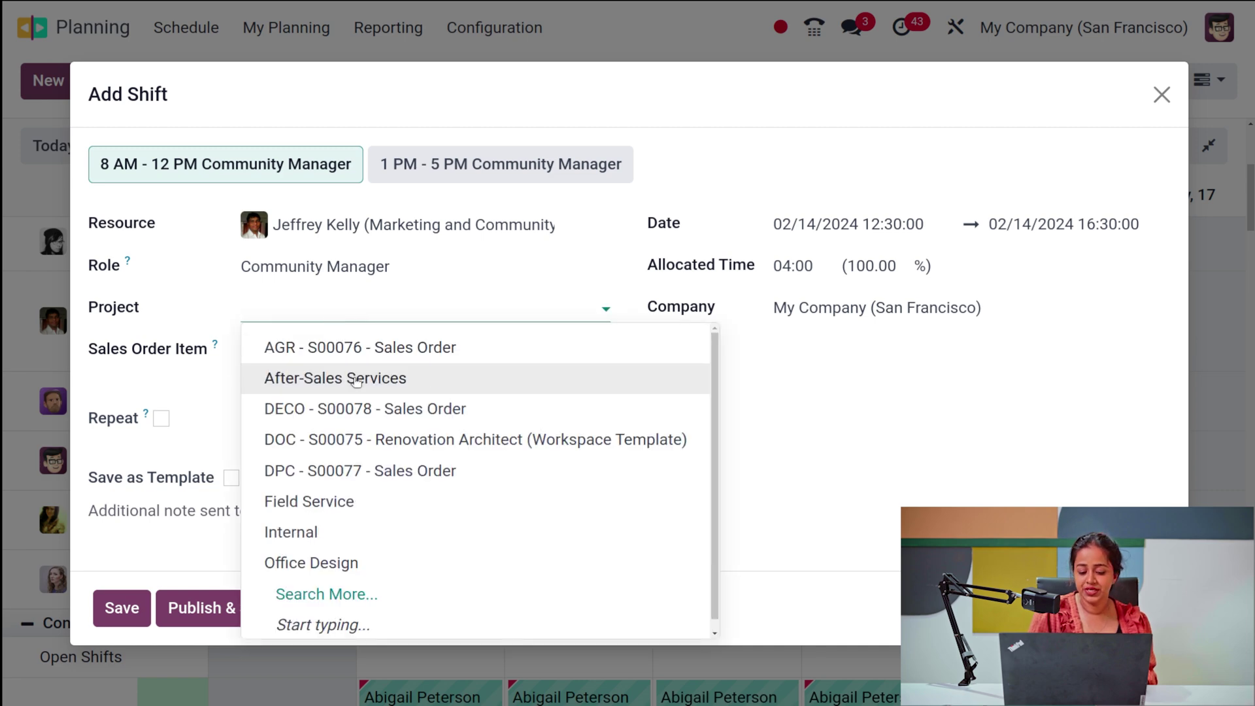
left_click(359, 391)
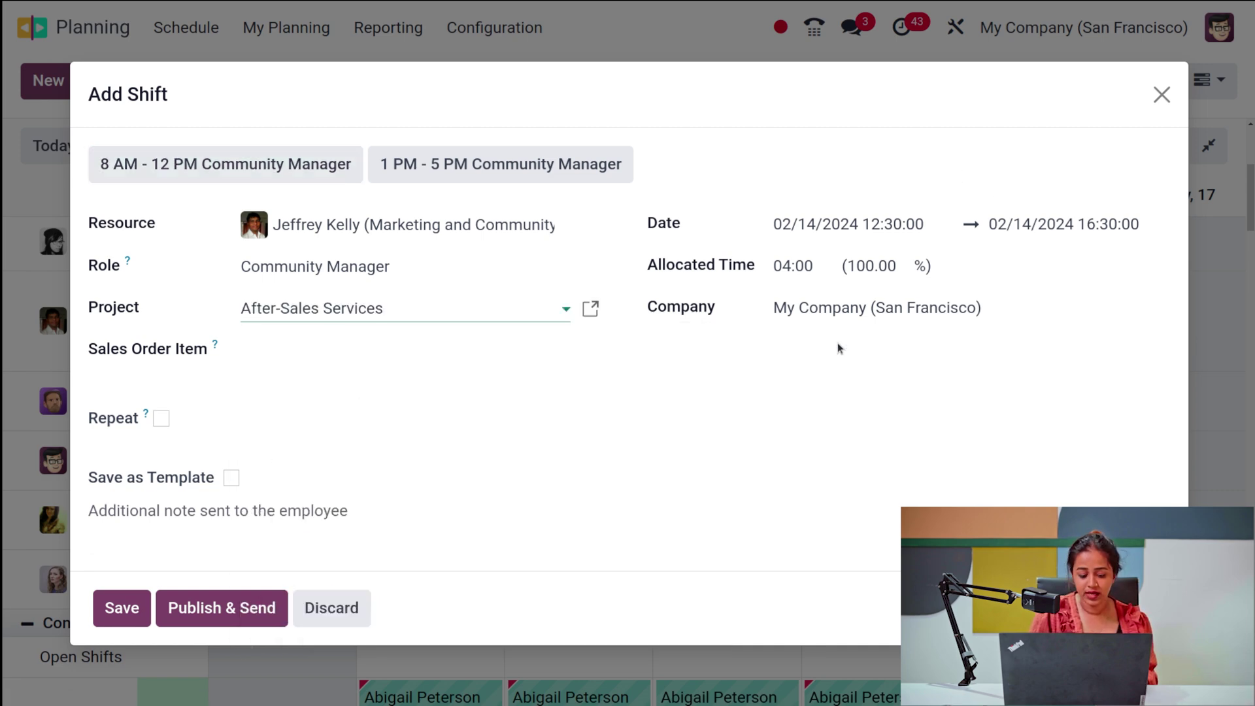
left_click(122, 608)
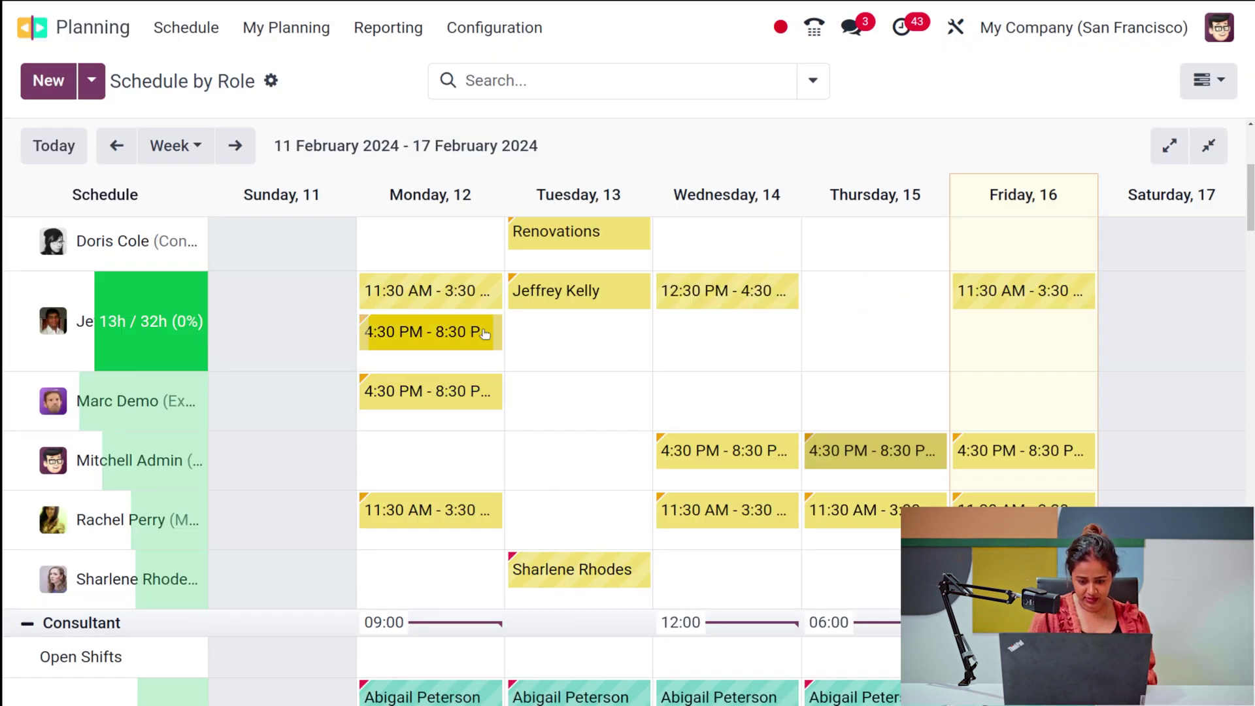
Apply the 8 AM - 12 PM Community Manager template to the second employee's Tuesday 13 shift under Community Manager and save it.
left_click(560, 294)
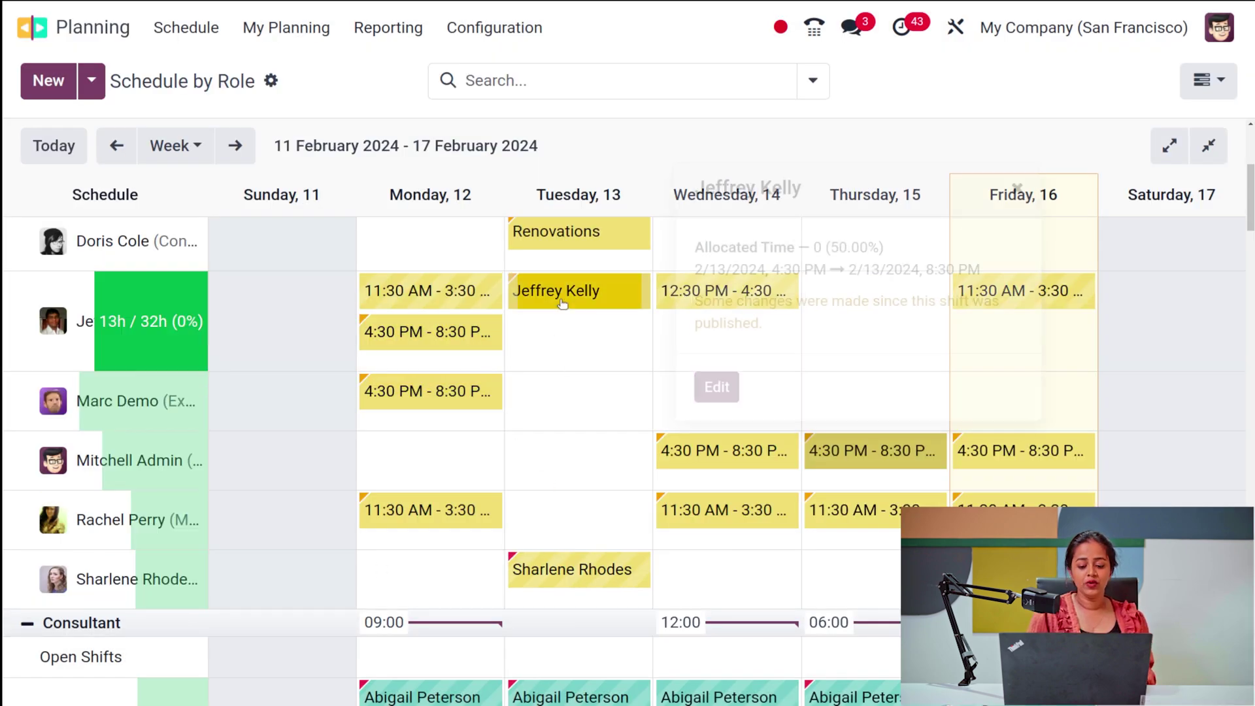
left_click(686, 392)
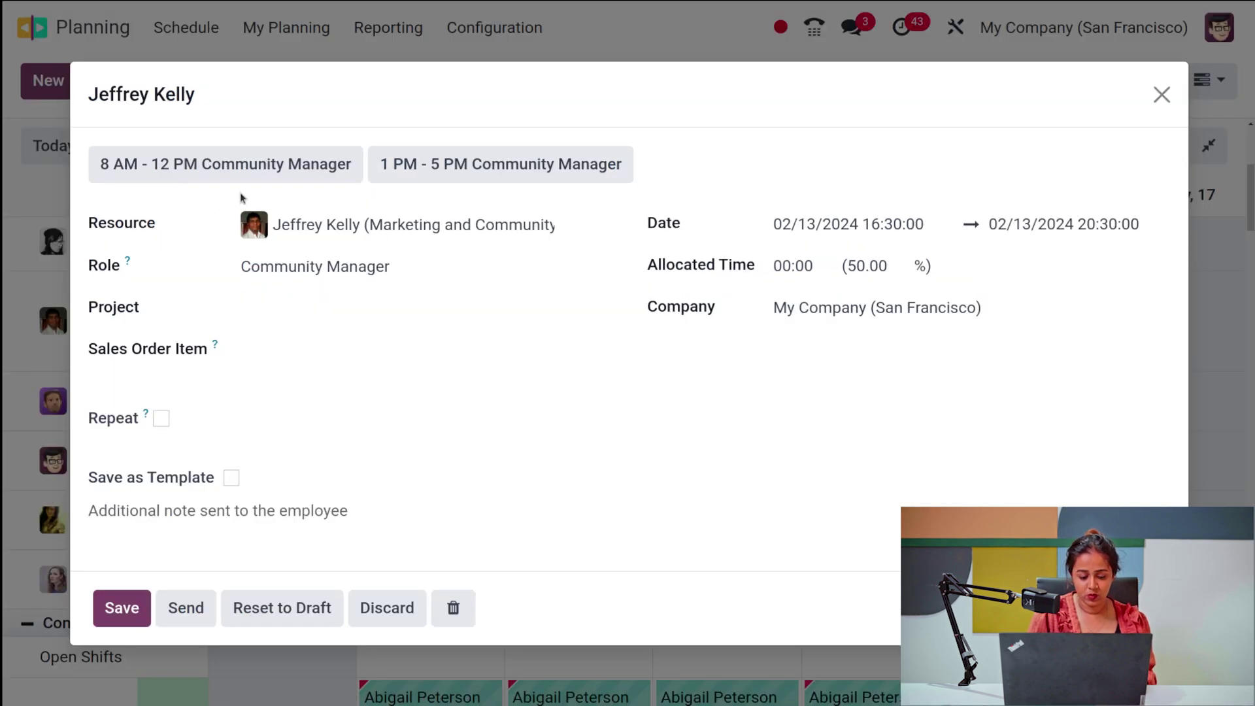
left_click(238, 171)
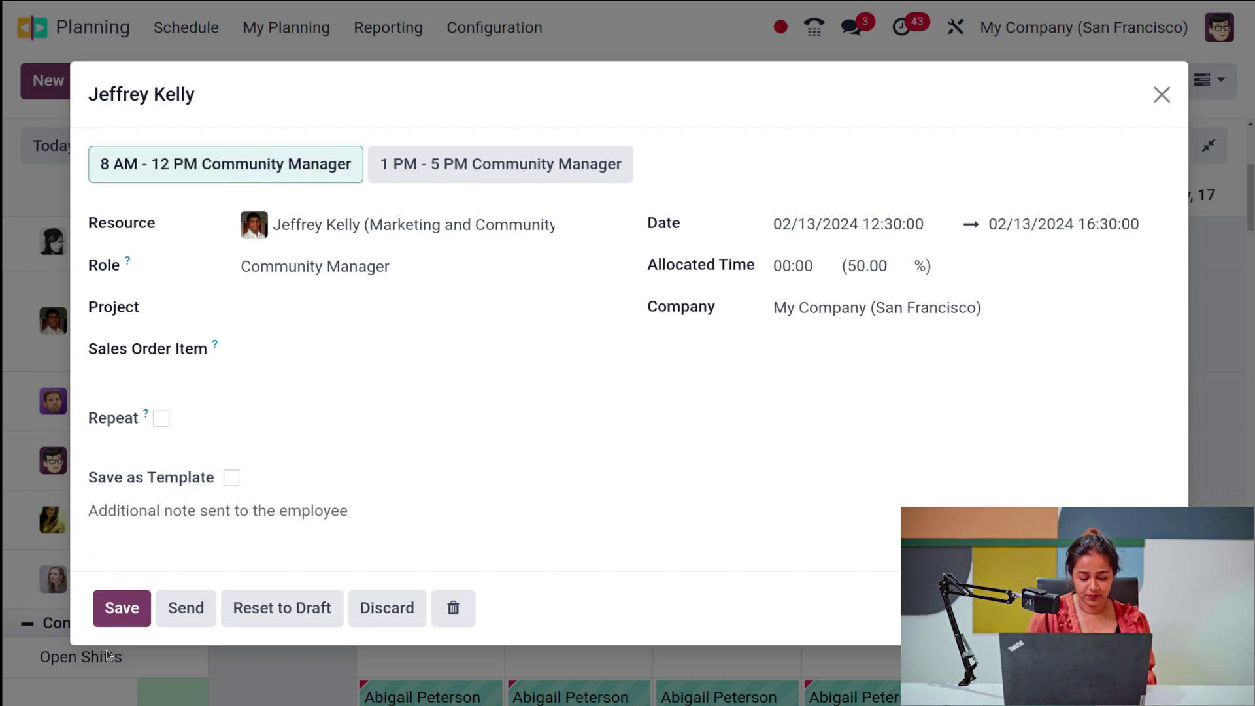
left_click(118, 612)
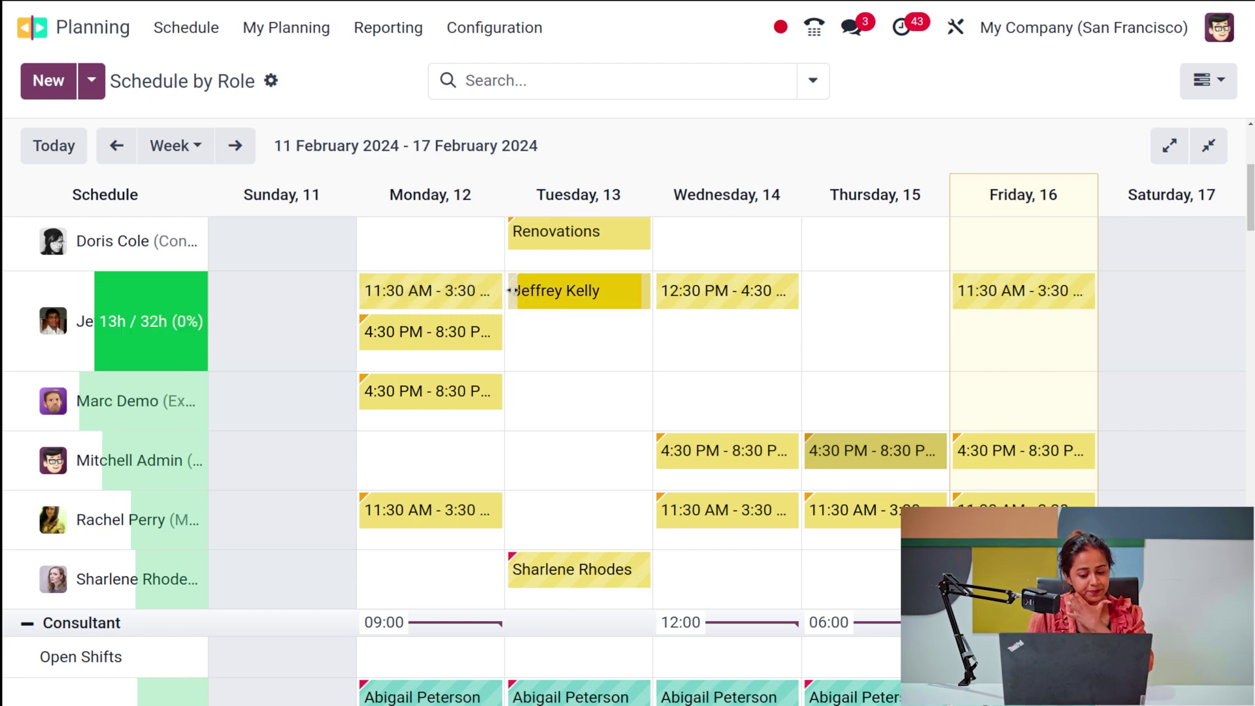
Publish and send the second Community Manager employee's Wednesday 14 After-Sales Services shift.
scroll(599, 344, "up", 5)
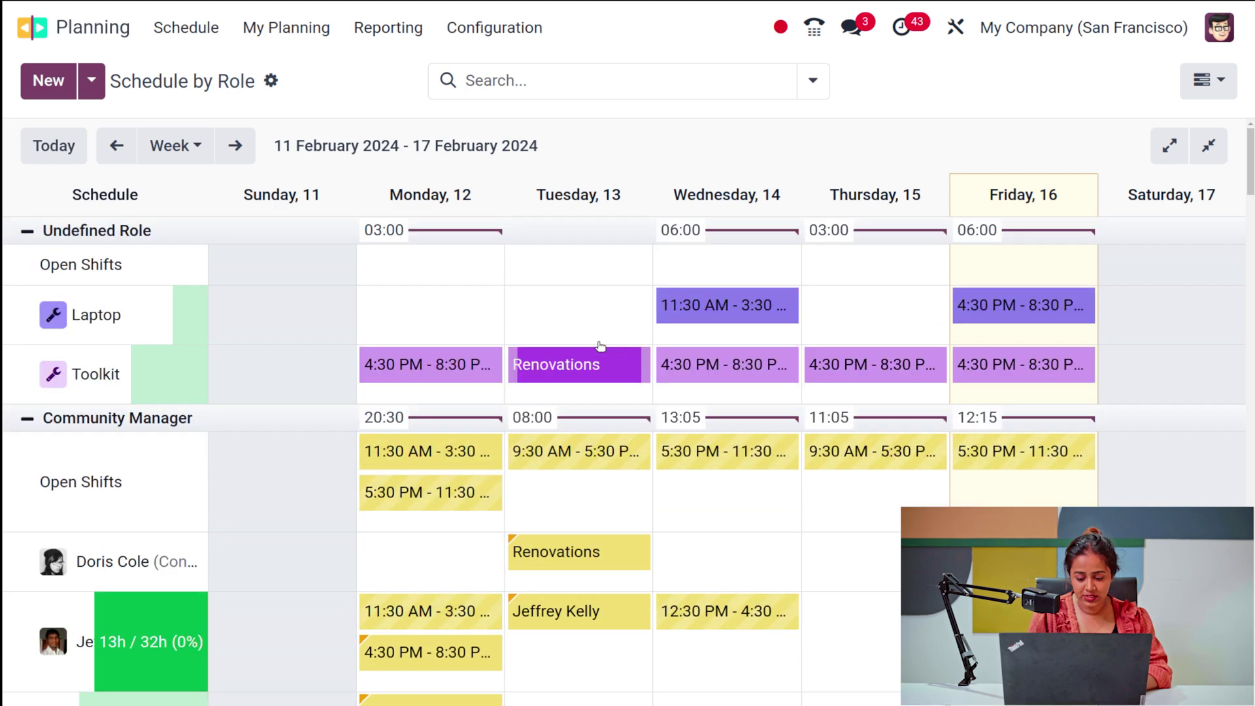
scroll(600, 345, "down", 2)
left_click(698, 475)
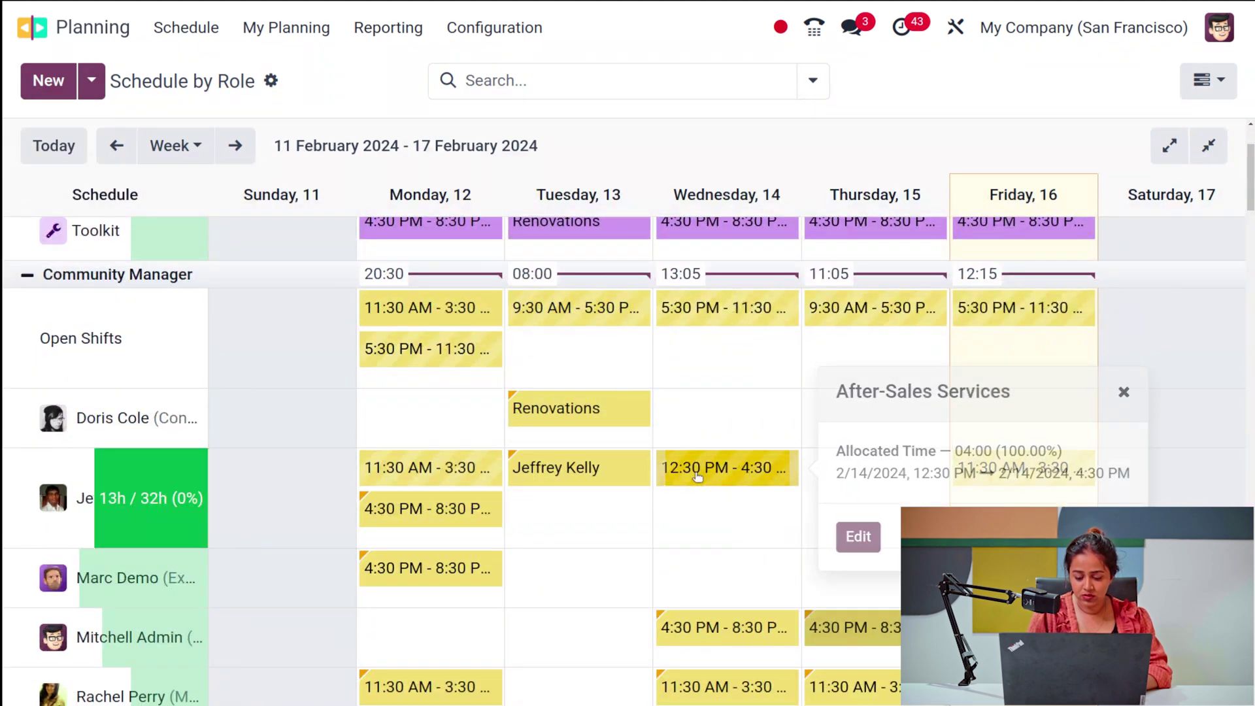
left_click(852, 538)
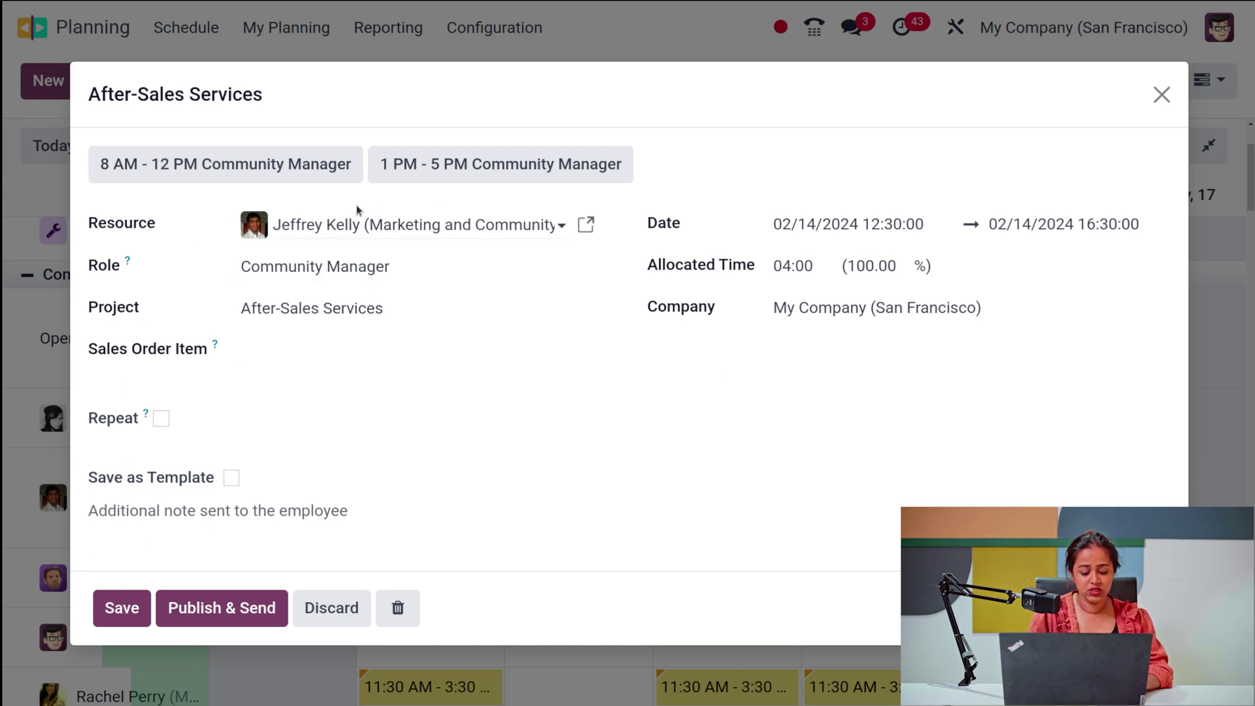
left_click(233, 606)
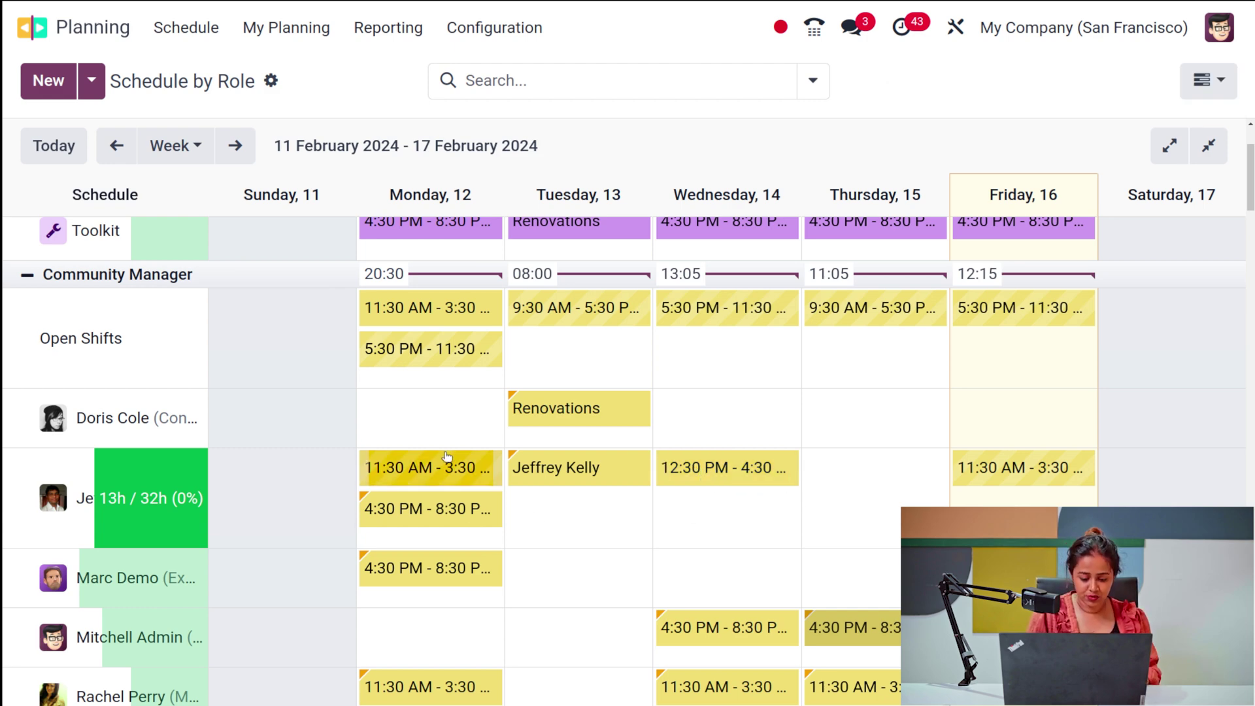
Publish and send the same employee's 11:30 AM - 3:30 PM shift on Monday 12.
left_click(418, 467)
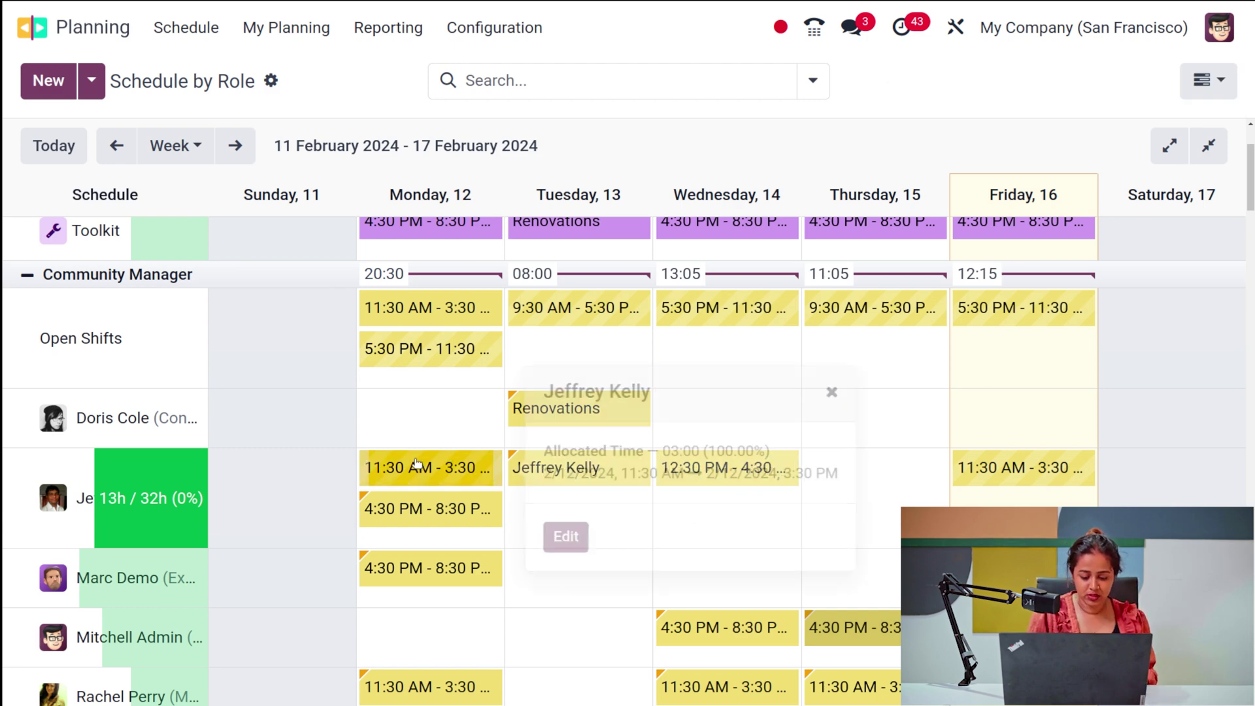
left_click(559, 537)
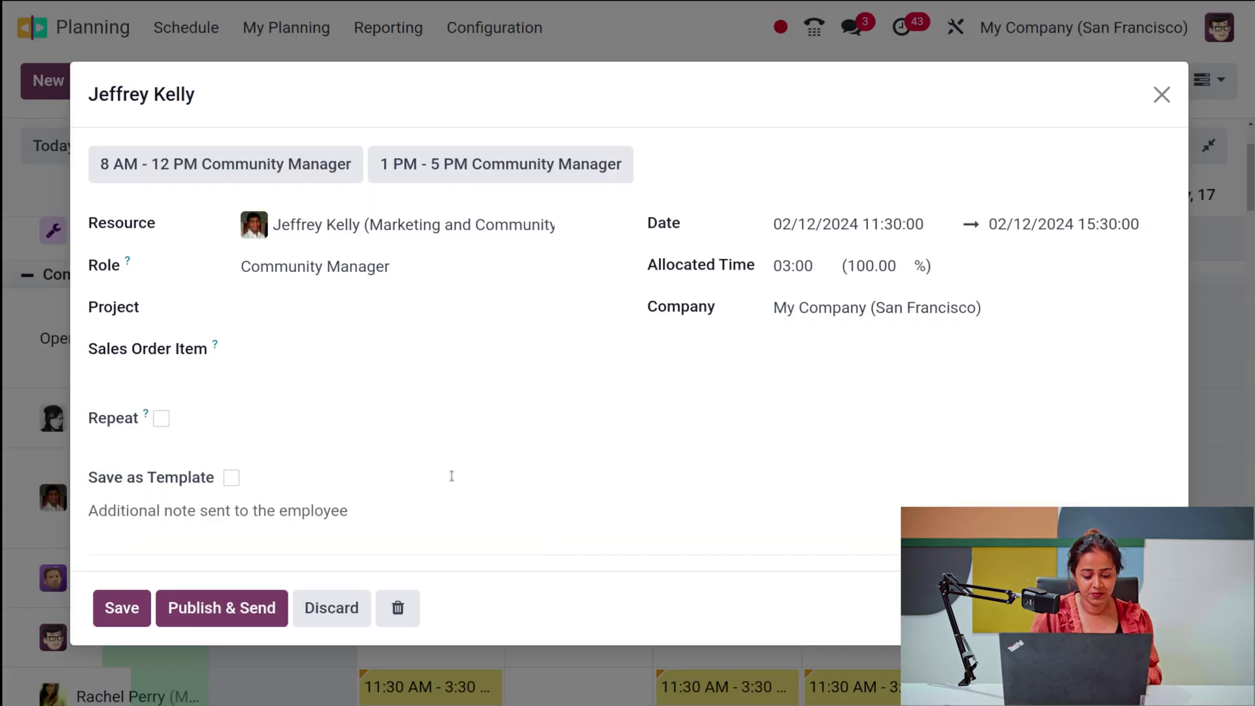
left_click(240, 617)
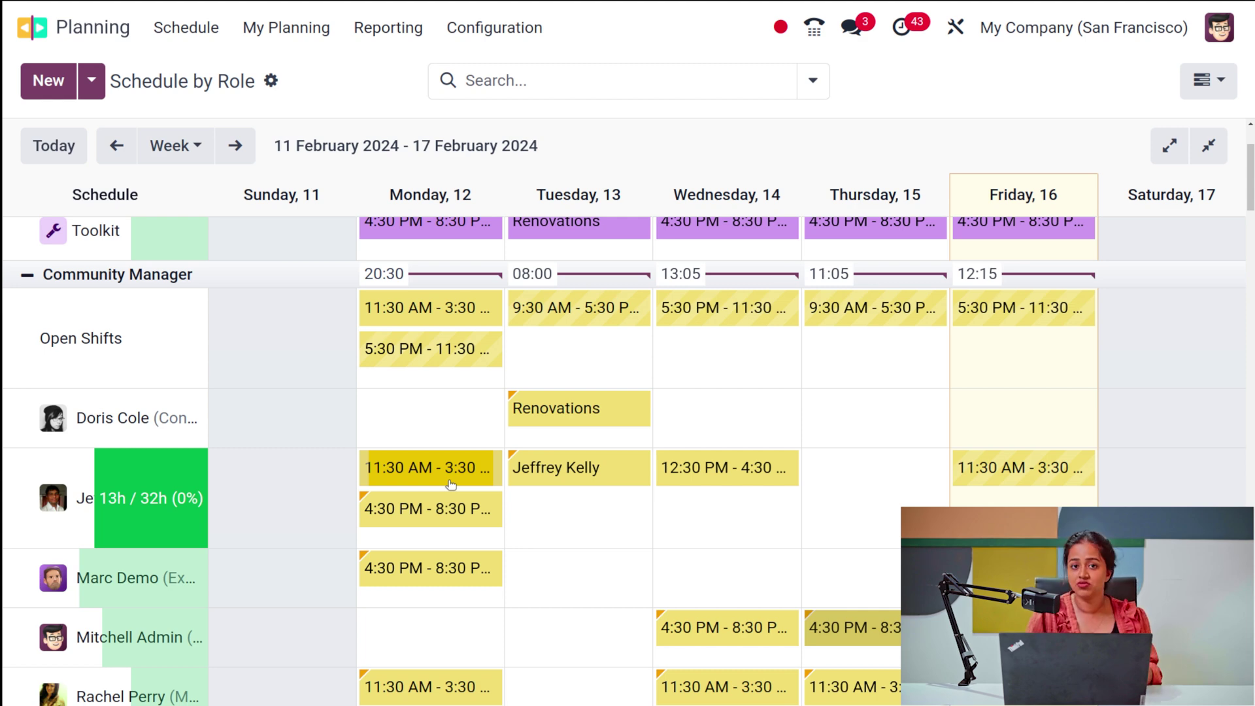
Look over the remaining roles, then open the schedule by project and review the week's shifts from Undefined Project to Research & Development.
scroll(578, 376, "up", 2)
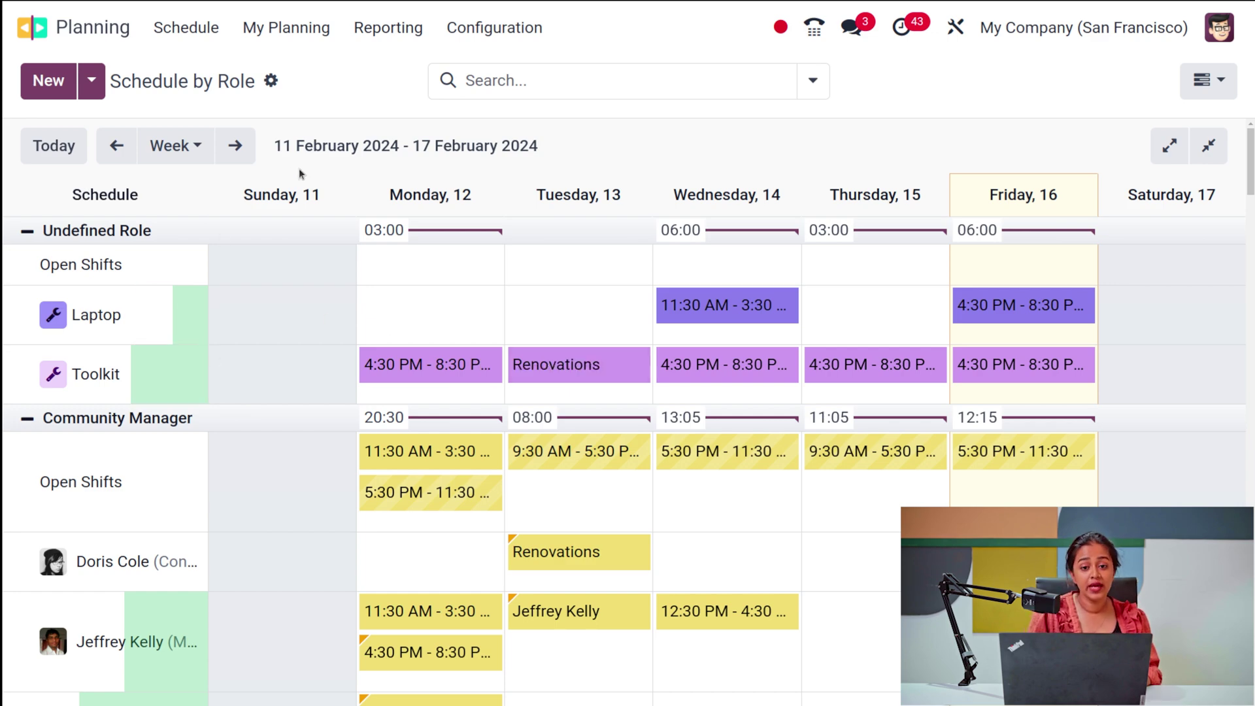
scroll(332, 233, "down", 10)
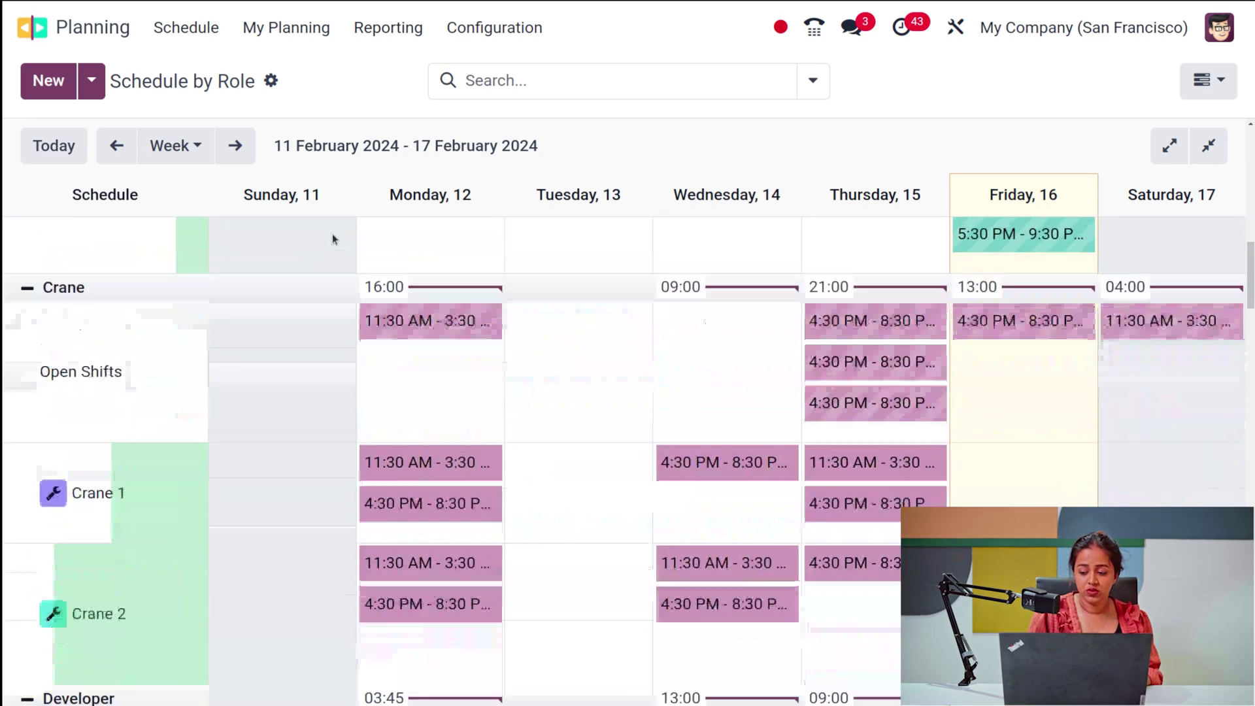
scroll(332, 233, "up", 4)
scroll(333, 239, "down", 6)
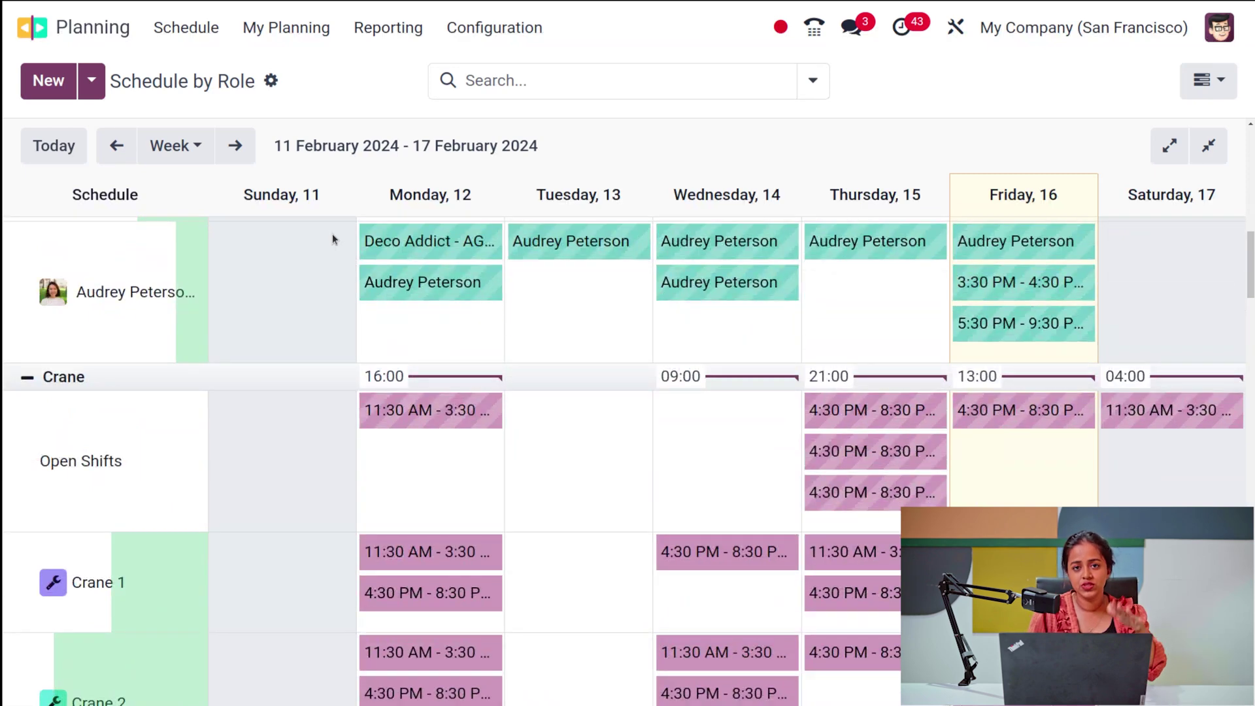
left_click(193, 31)
left_click(229, 130)
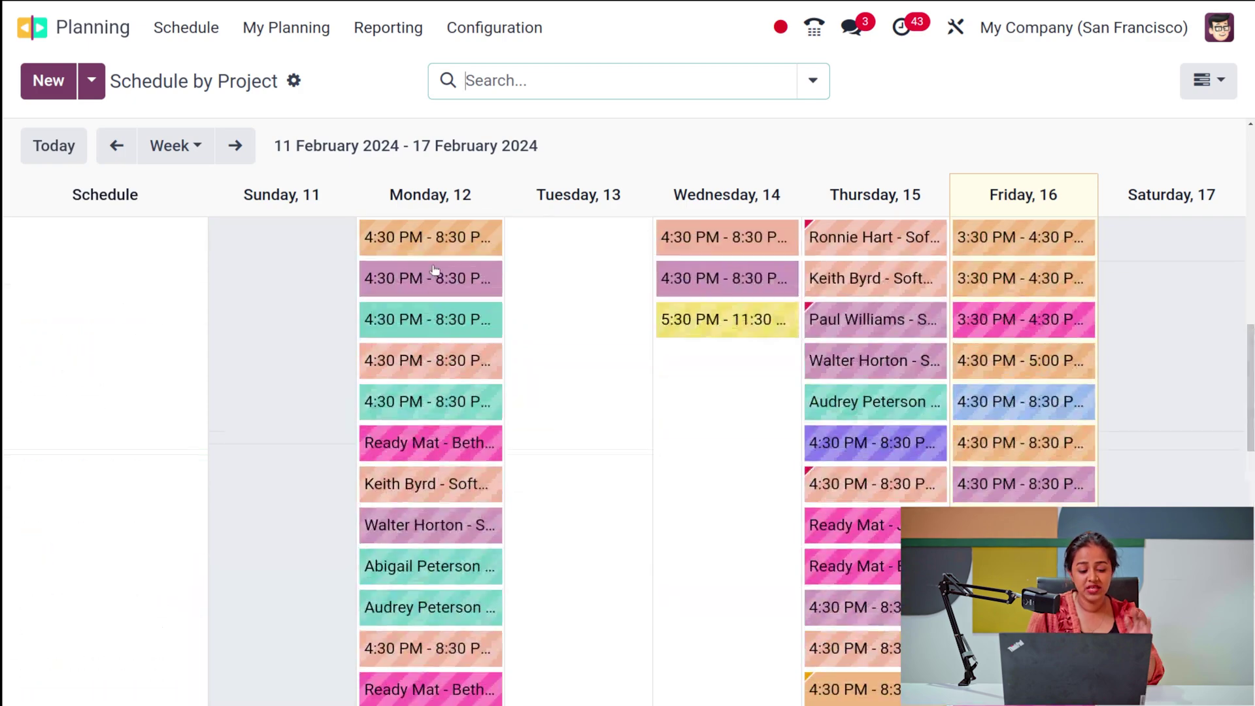
scroll(209, 452, "up", 4)
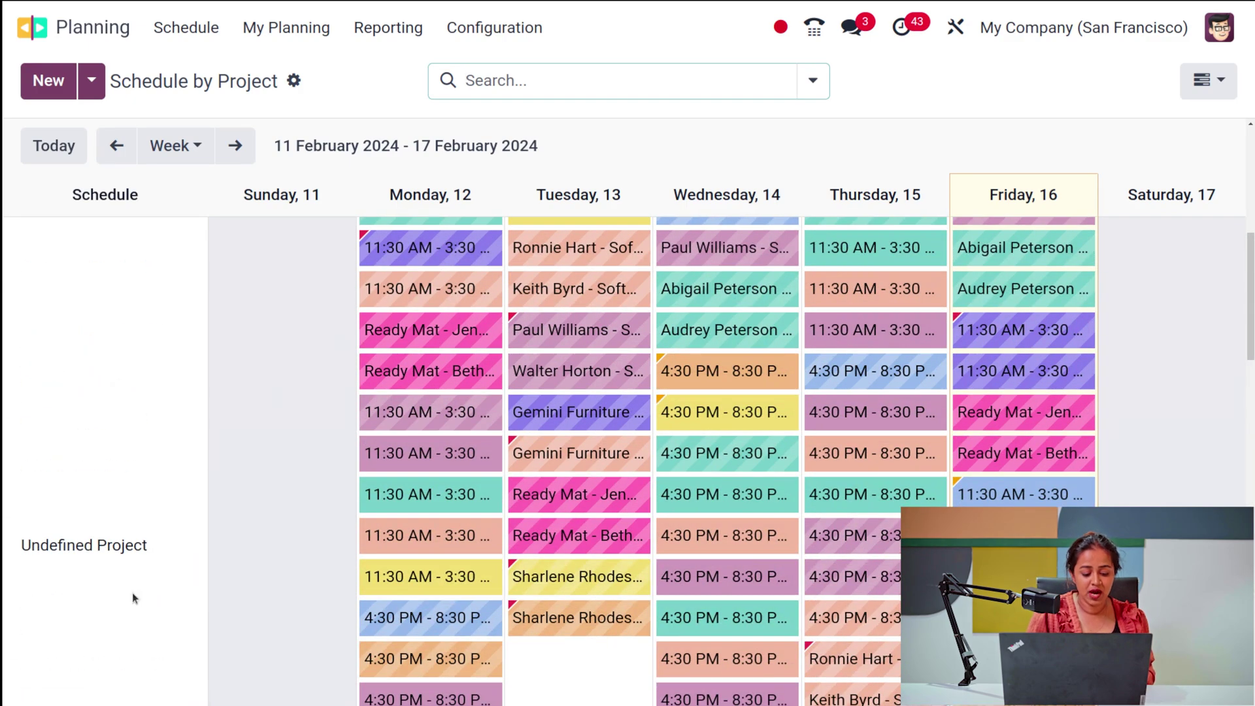
scroll(132, 592, "down", 10)
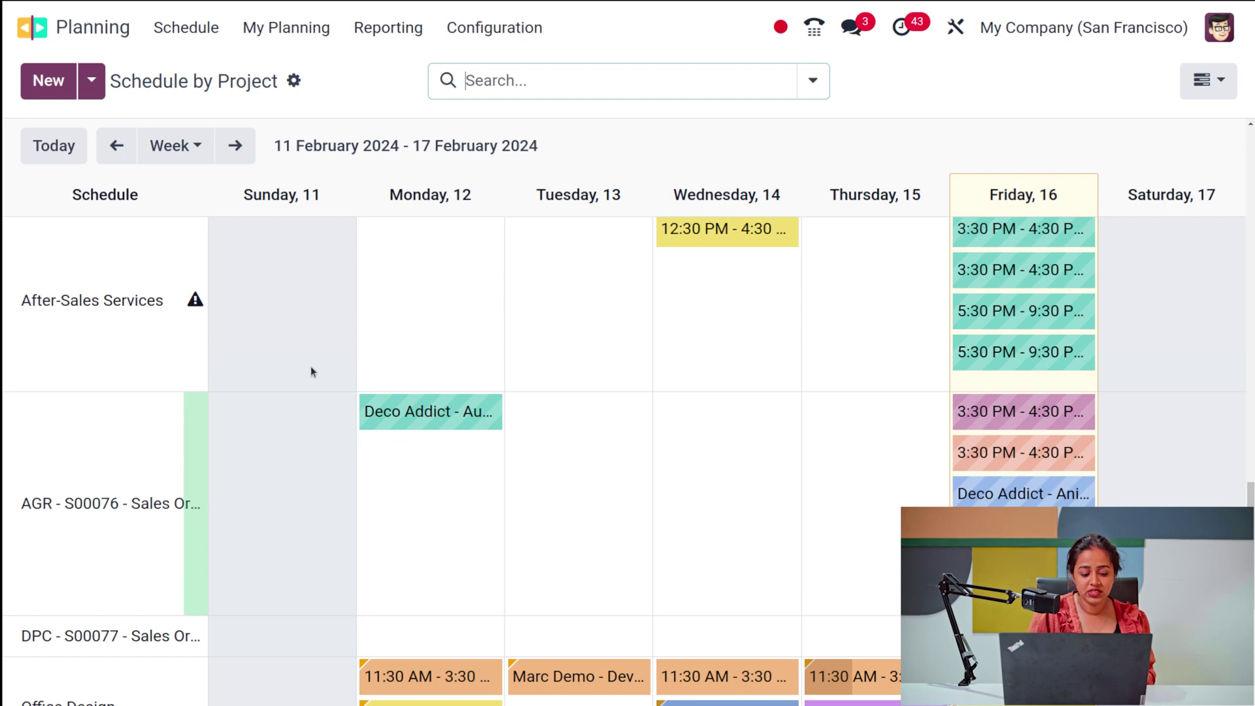
scroll(112, 496, "down", 4)
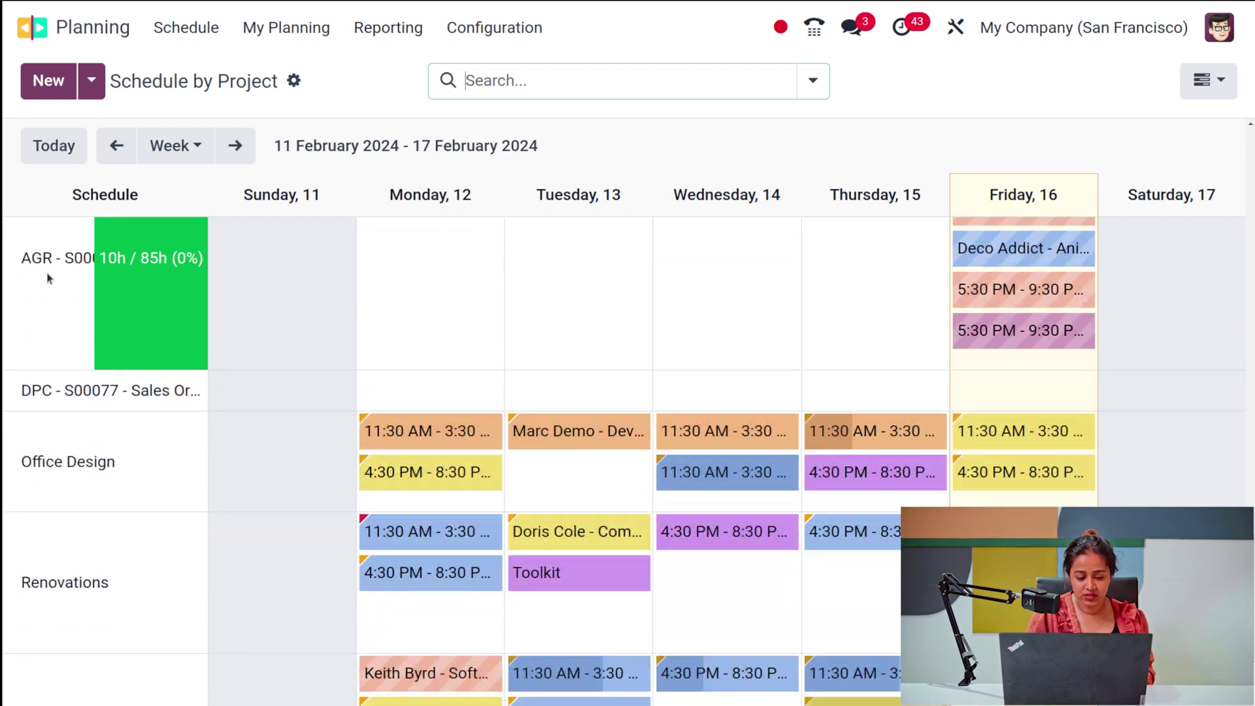
scroll(62, 495, "down", 2)
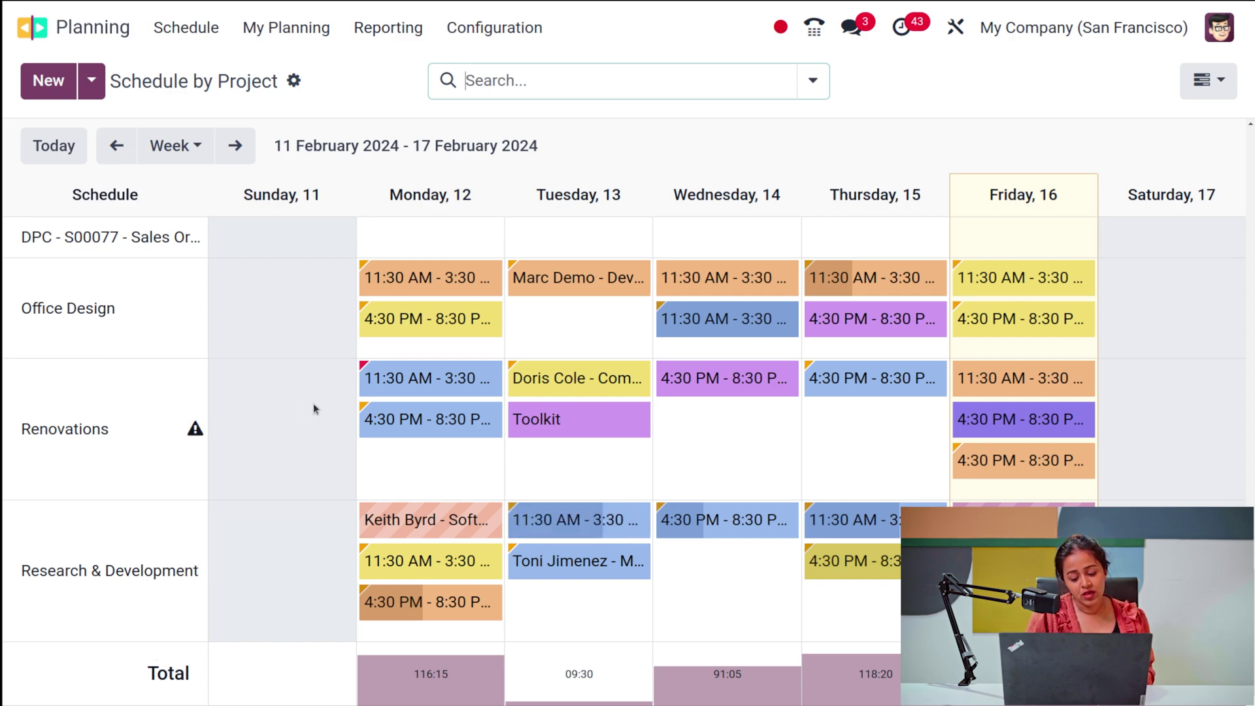
scroll(314, 409, "up", 6)
scroll(313, 410, "up", 10)
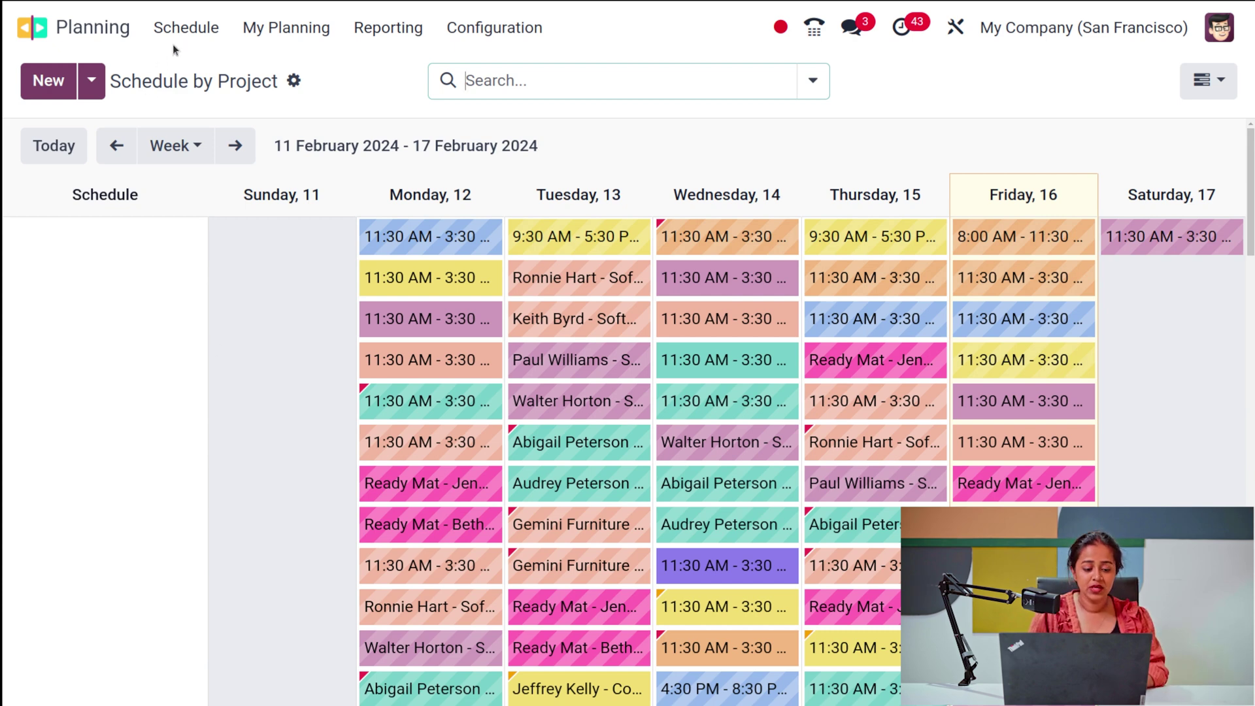
Open the schedule by sales order and check the details of a Wednesday Developer shift, two Tuesday shifts and the available view types.
left_click(187, 28)
left_click(211, 163)
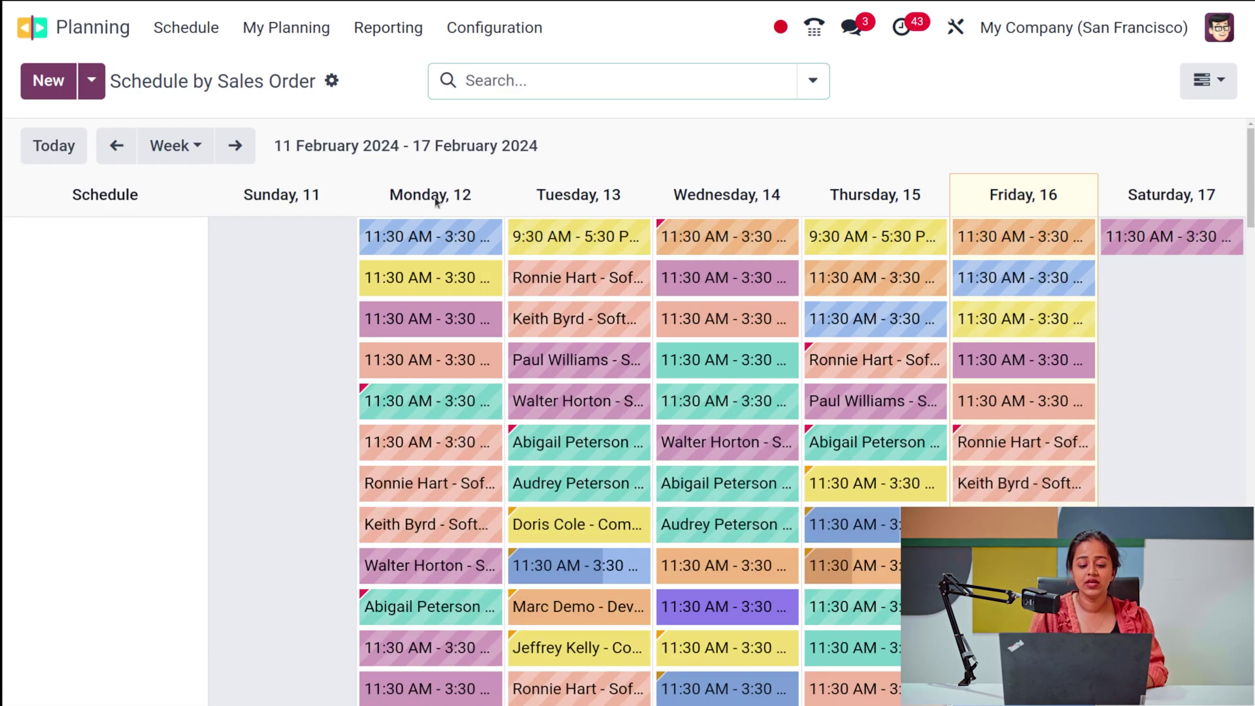
left_click(669, 225)
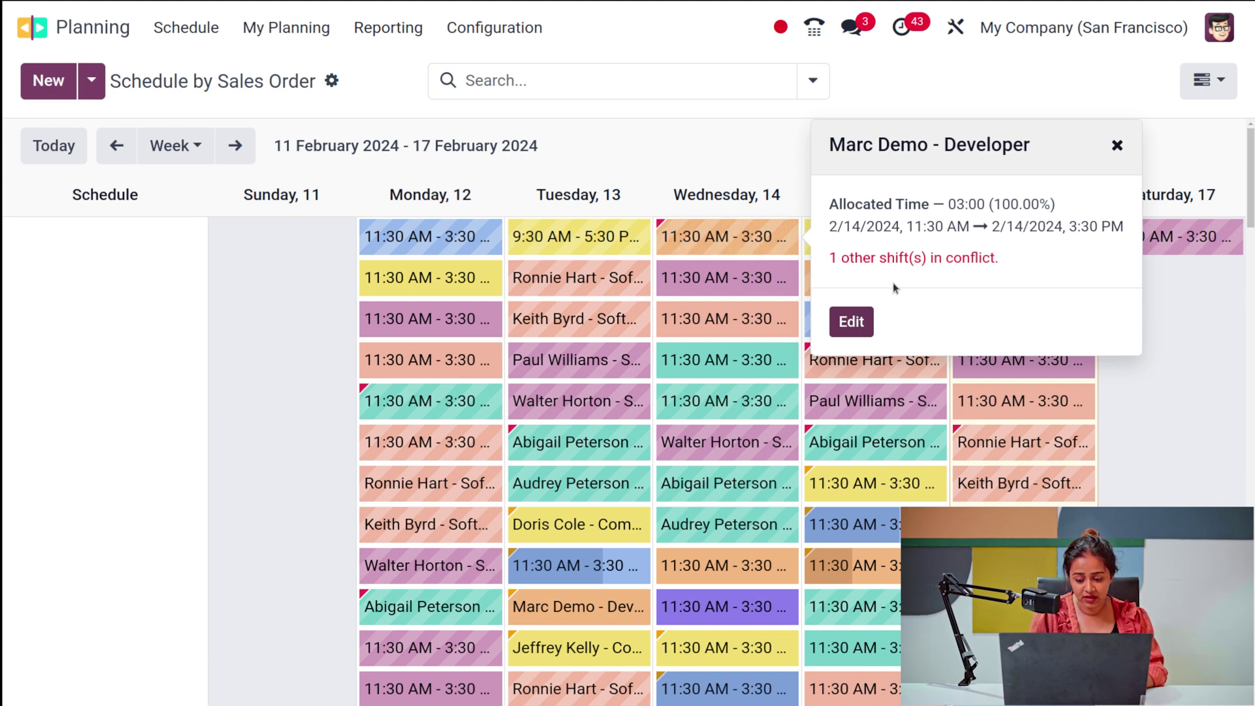
left_click(562, 528)
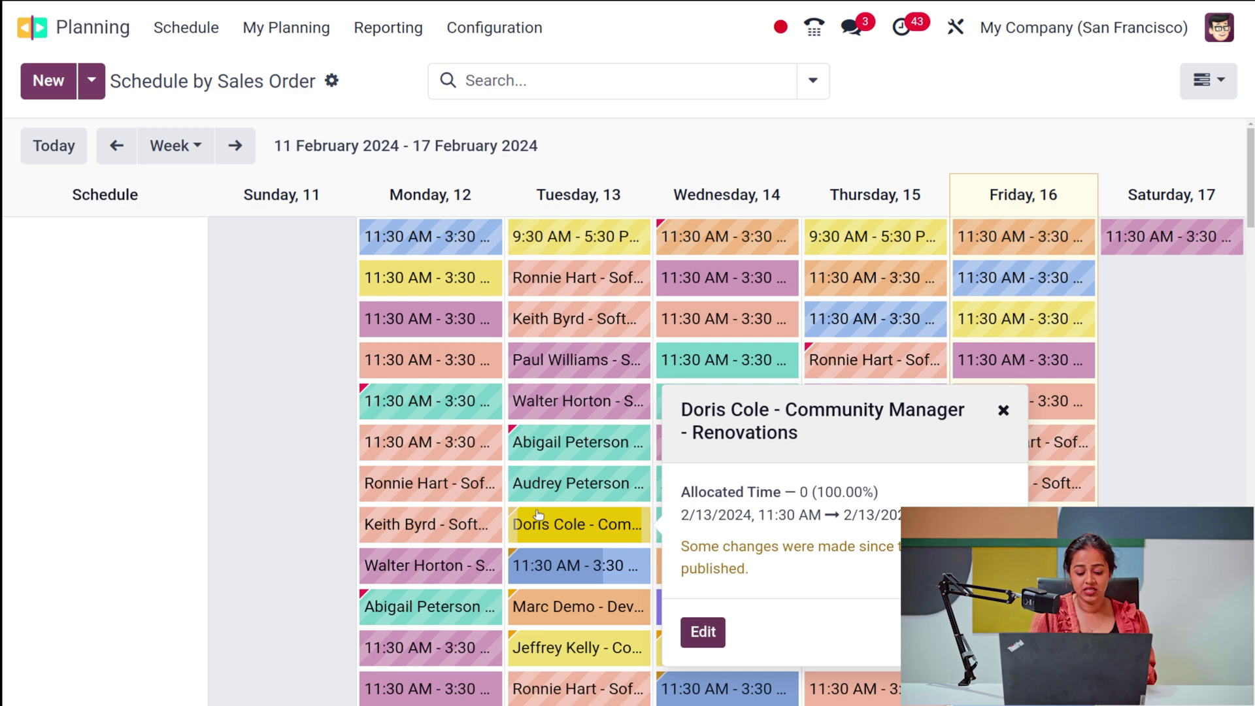
left_click(518, 438)
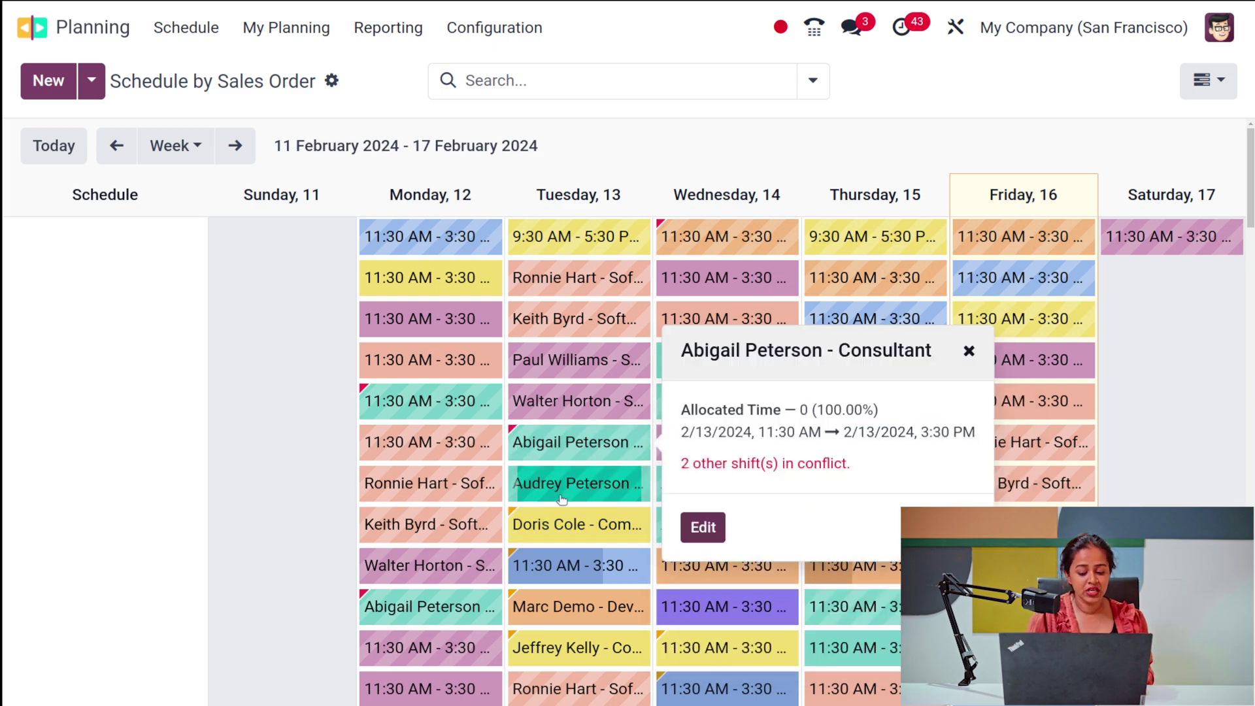
left_click(234, 473)
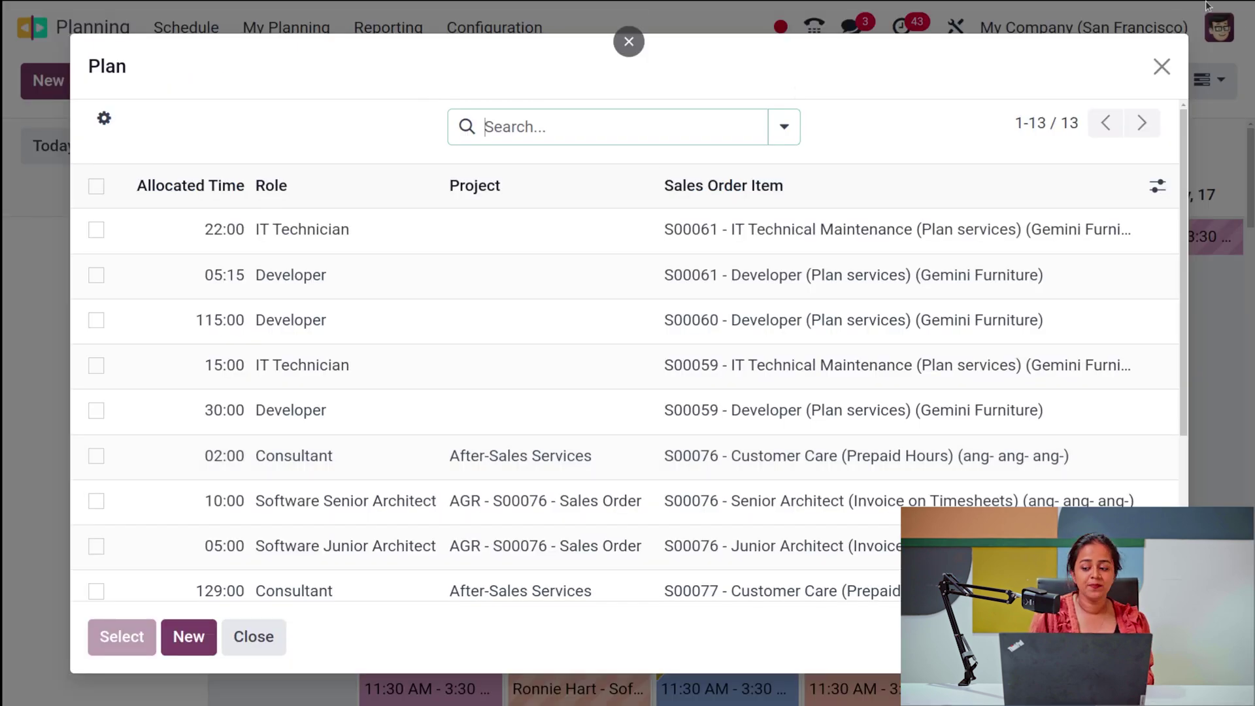
left_click(1167, 73)
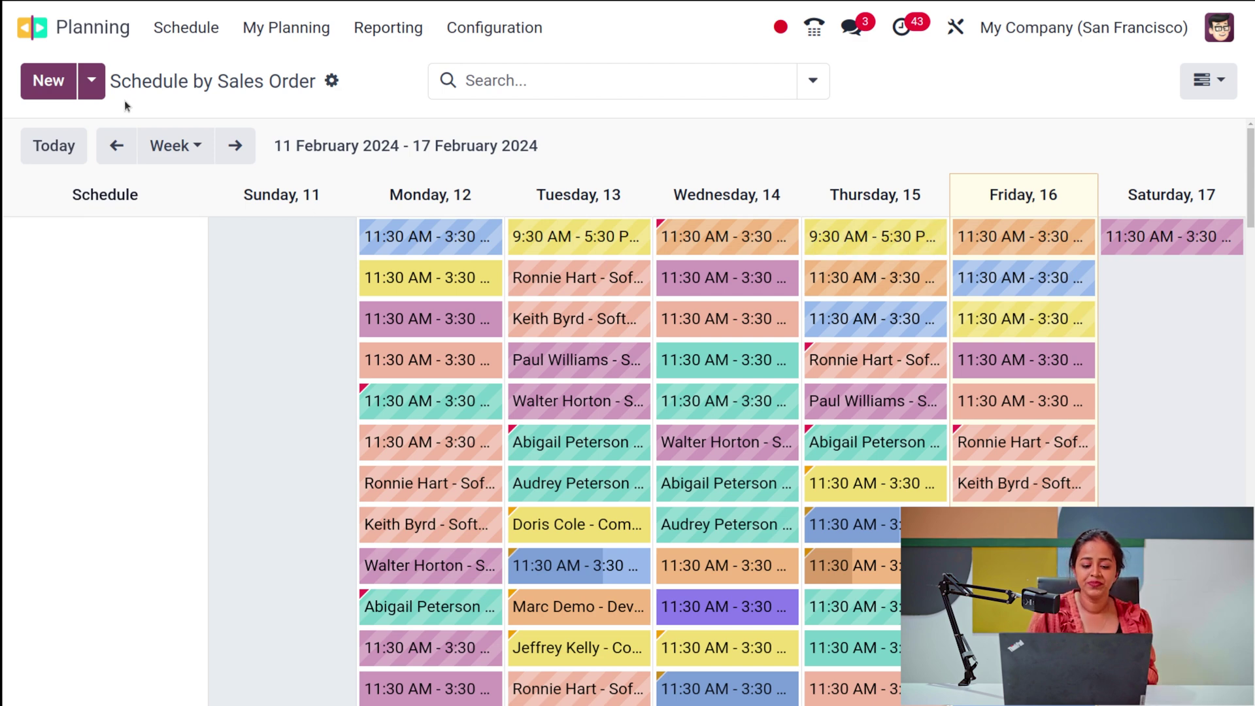
left_click(1208, 80)
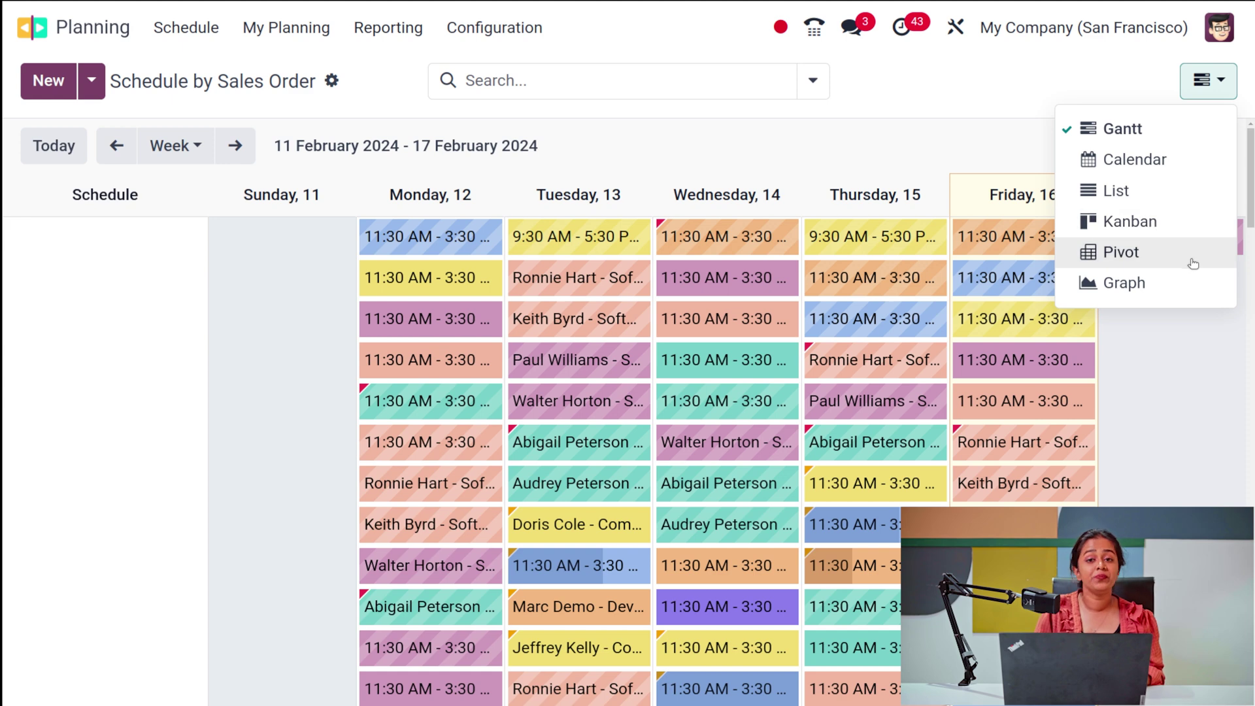
left_click(751, 161)
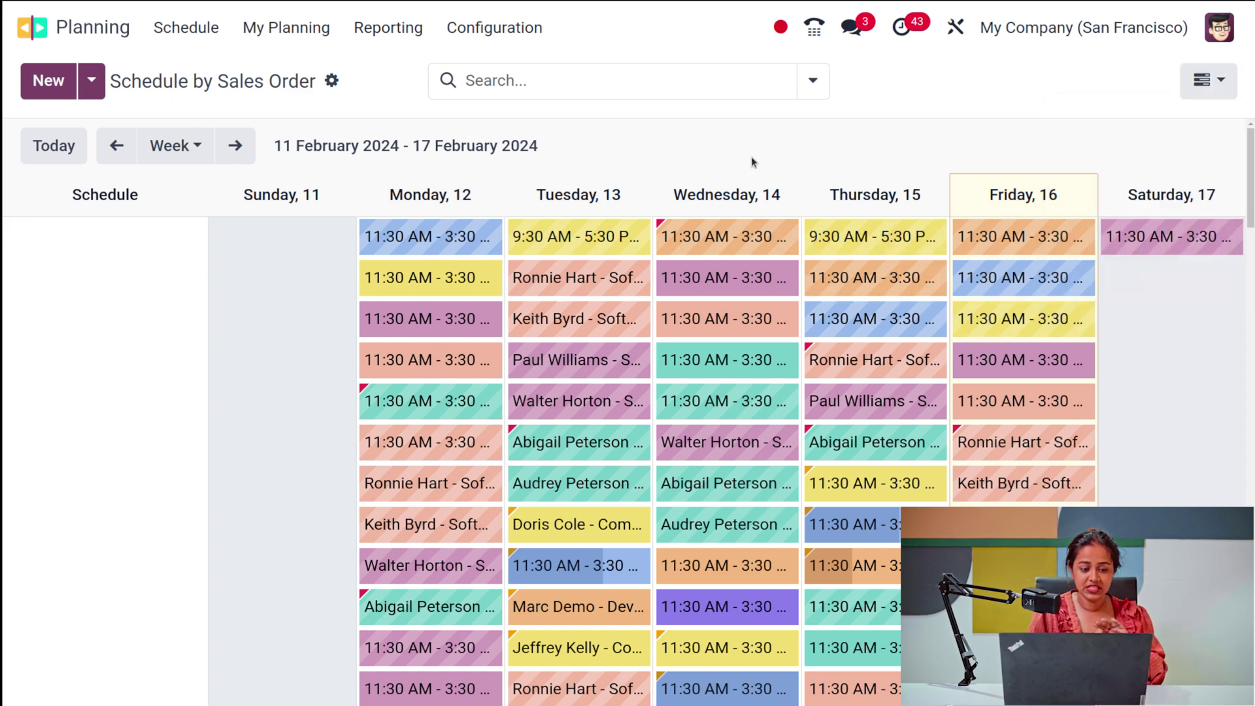
Open My Planning and review the week's open shifts together with the current user's own shifts.
left_click(255, 26)
left_click(176, 31)
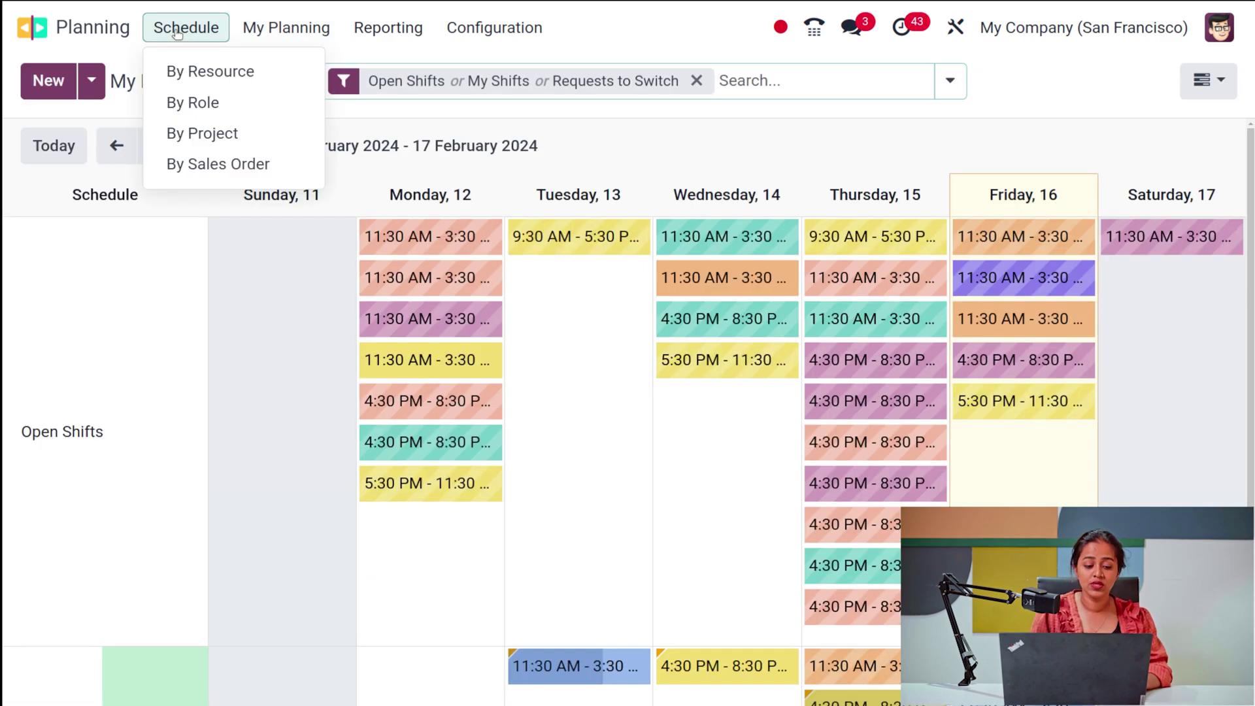
left_click(300, 33)
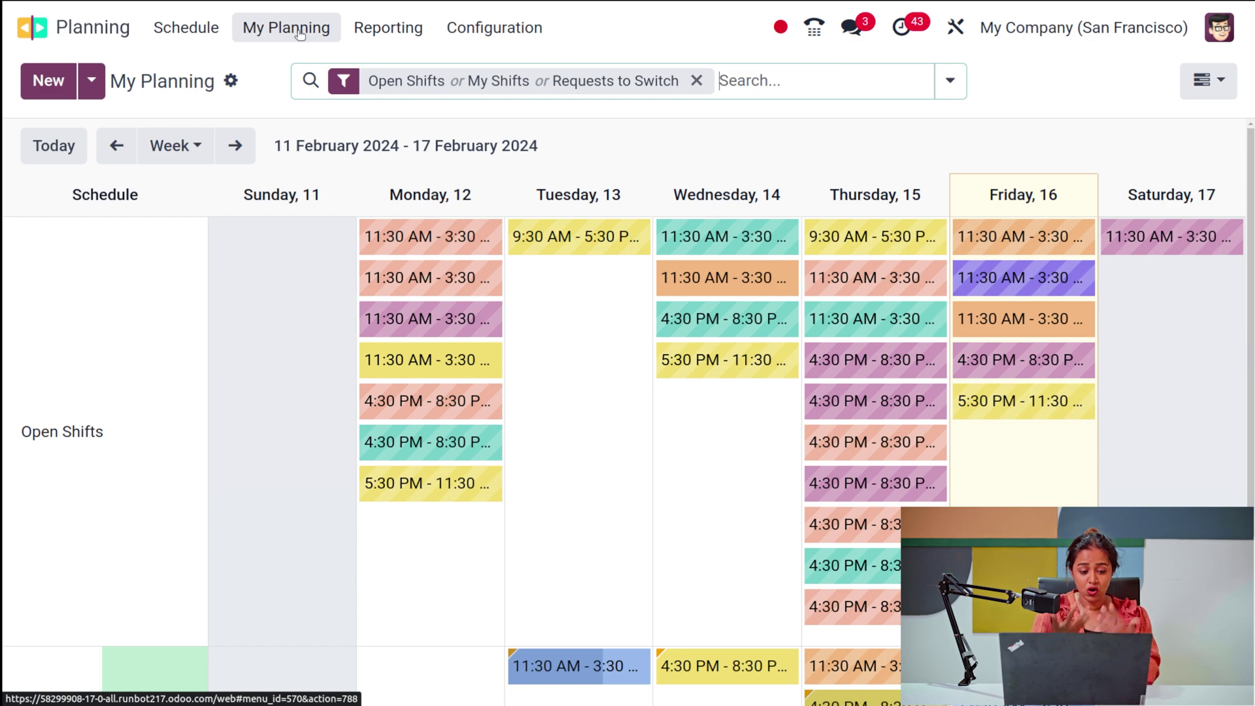
scroll(117, 432, "down", 3)
scroll(116, 432, "up", 3)
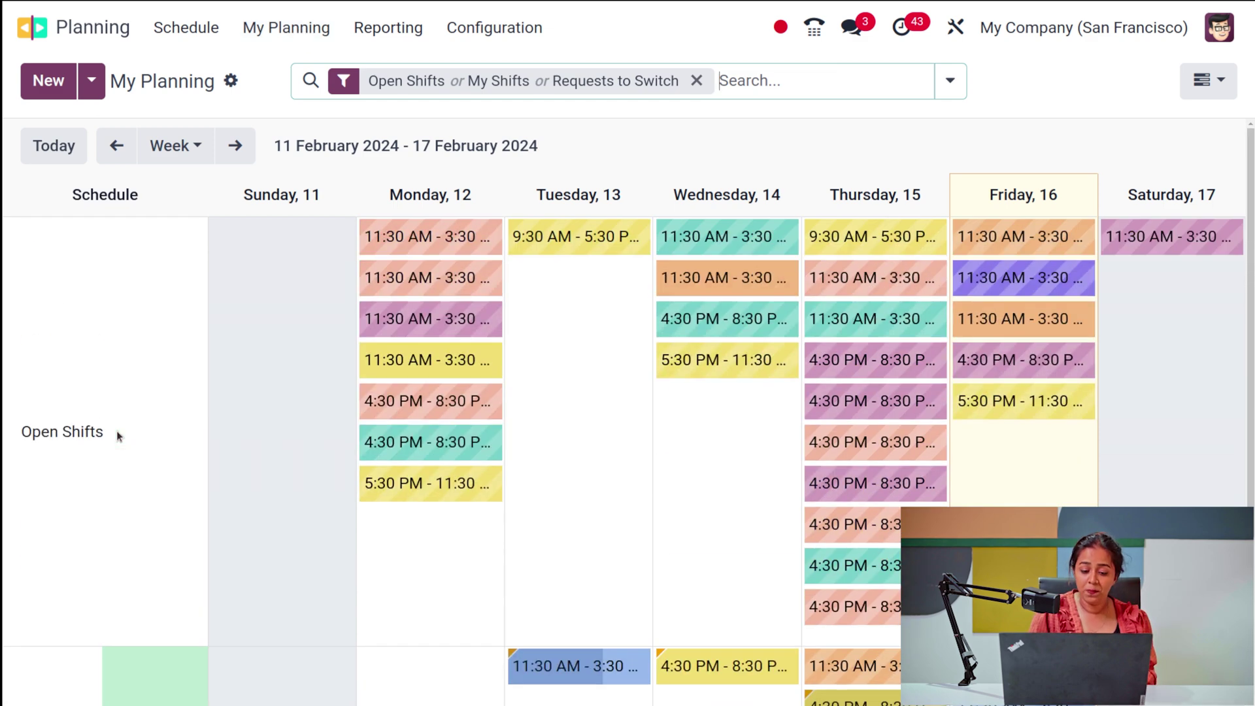
scroll(133, 477, "down", 3)
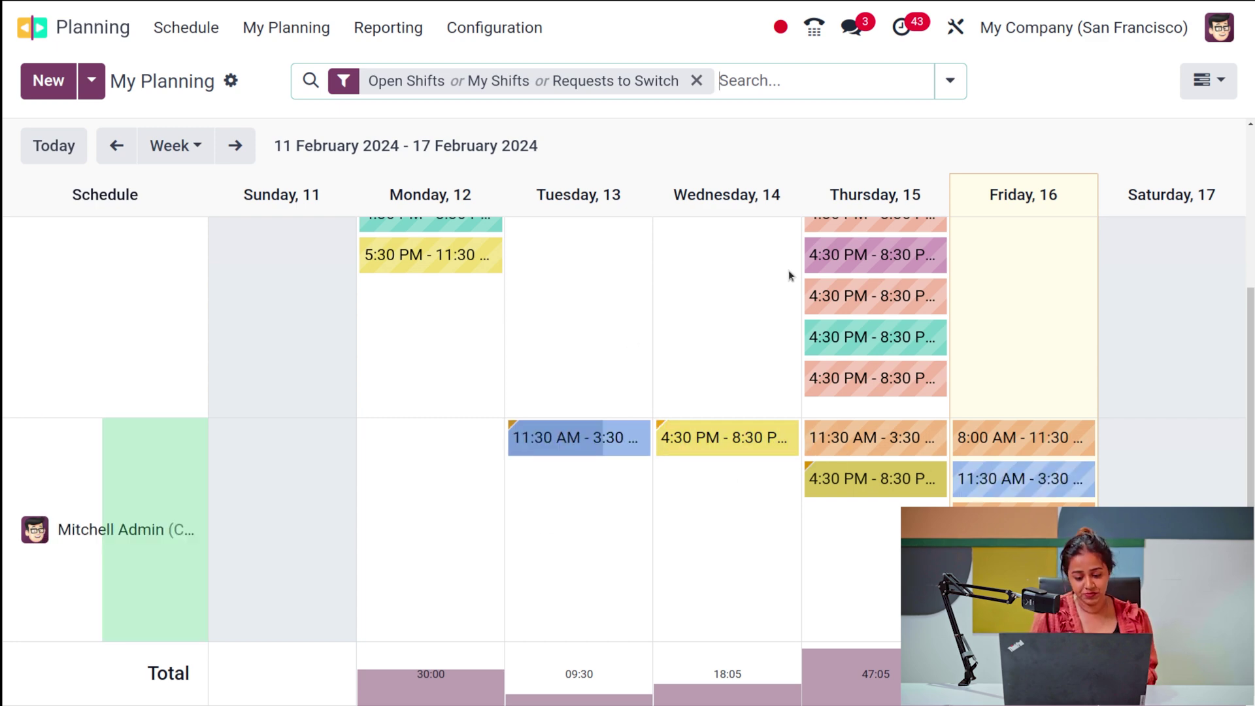
Check the details of the current user's Tuesday 13 shift, 11:30 AM - 3:30 PM, in My Planning.
left_click(605, 437)
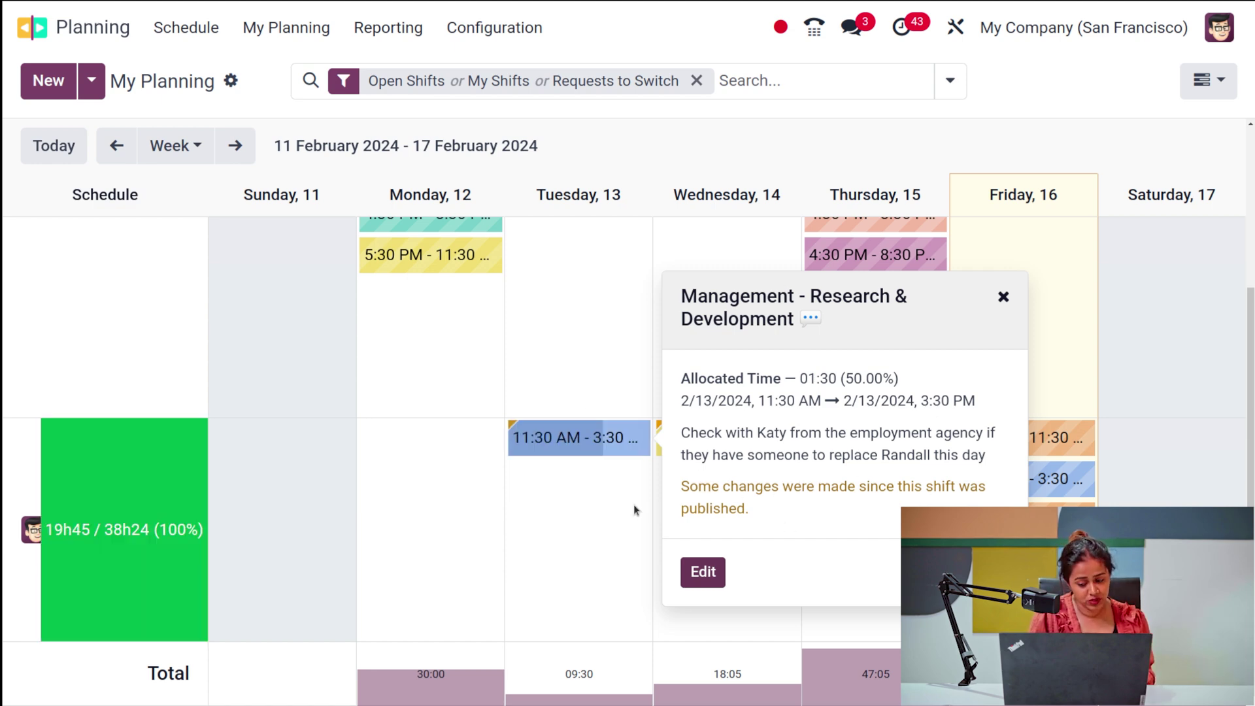
left_click(607, 511)
left_click(928, 505)
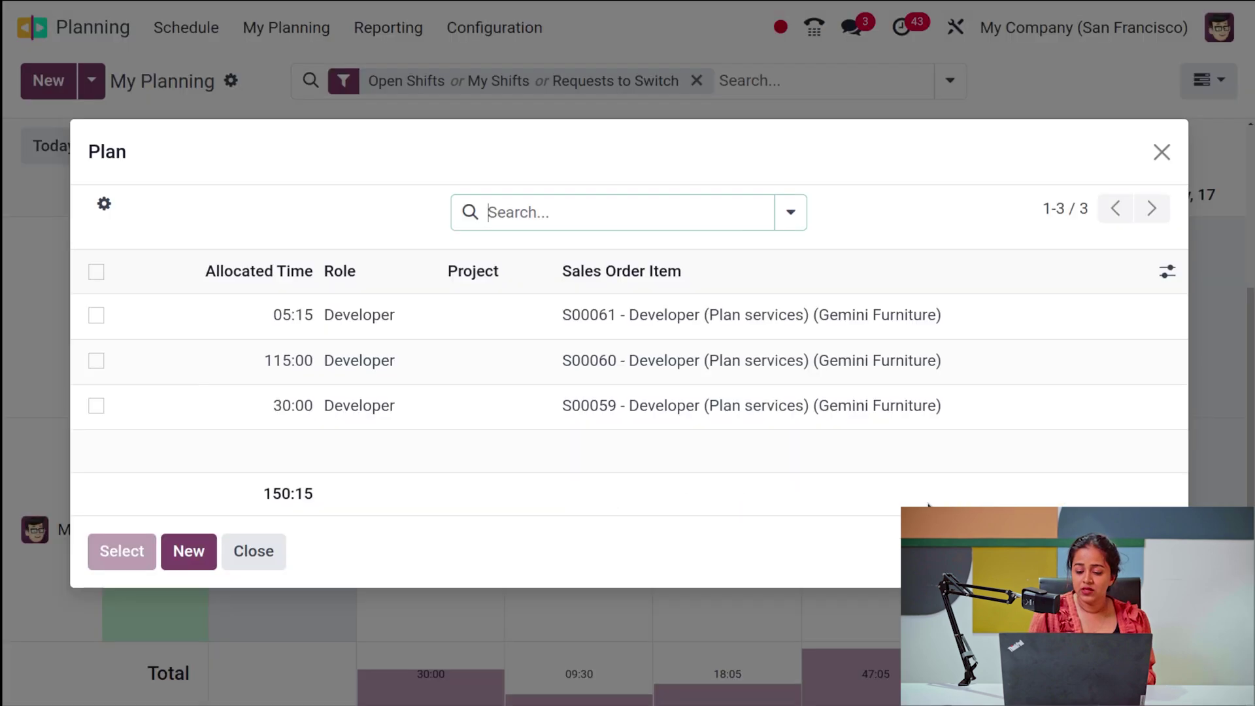
left_click(1161, 152)
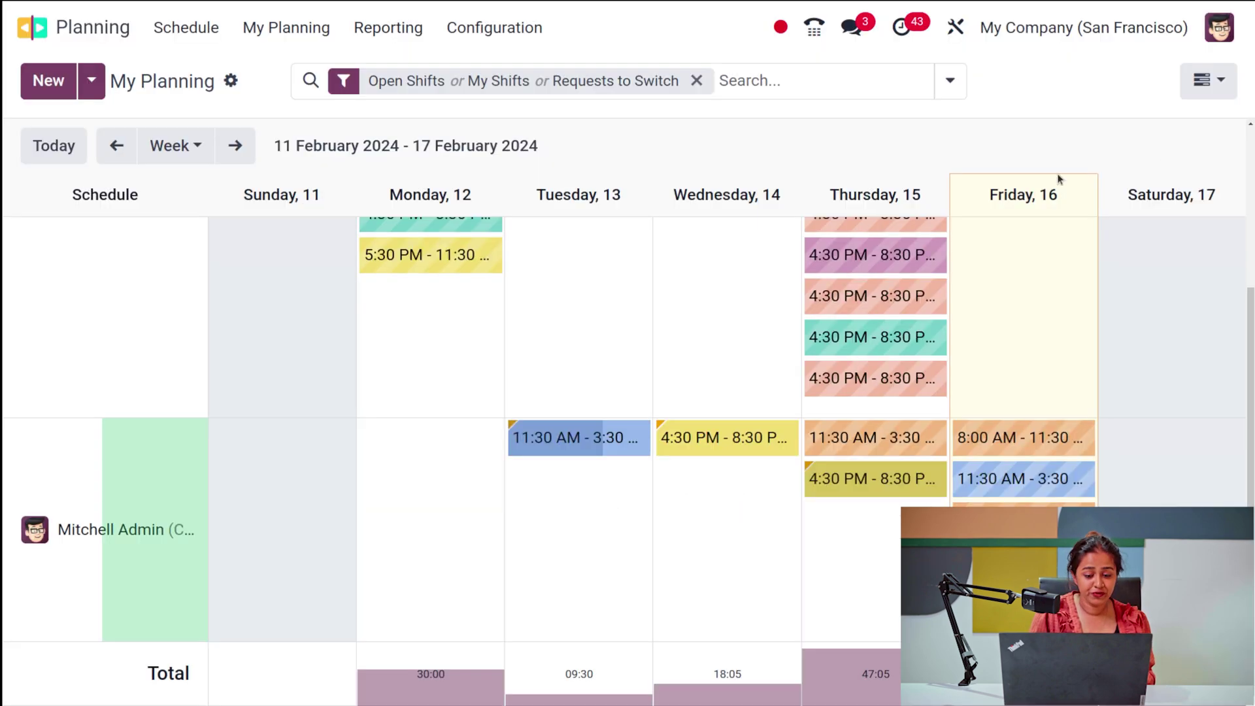
Open a blank Add Shift form from My Planning, look over its templates and fields, and close it without saving.
scroll(686, 363, "up", 3)
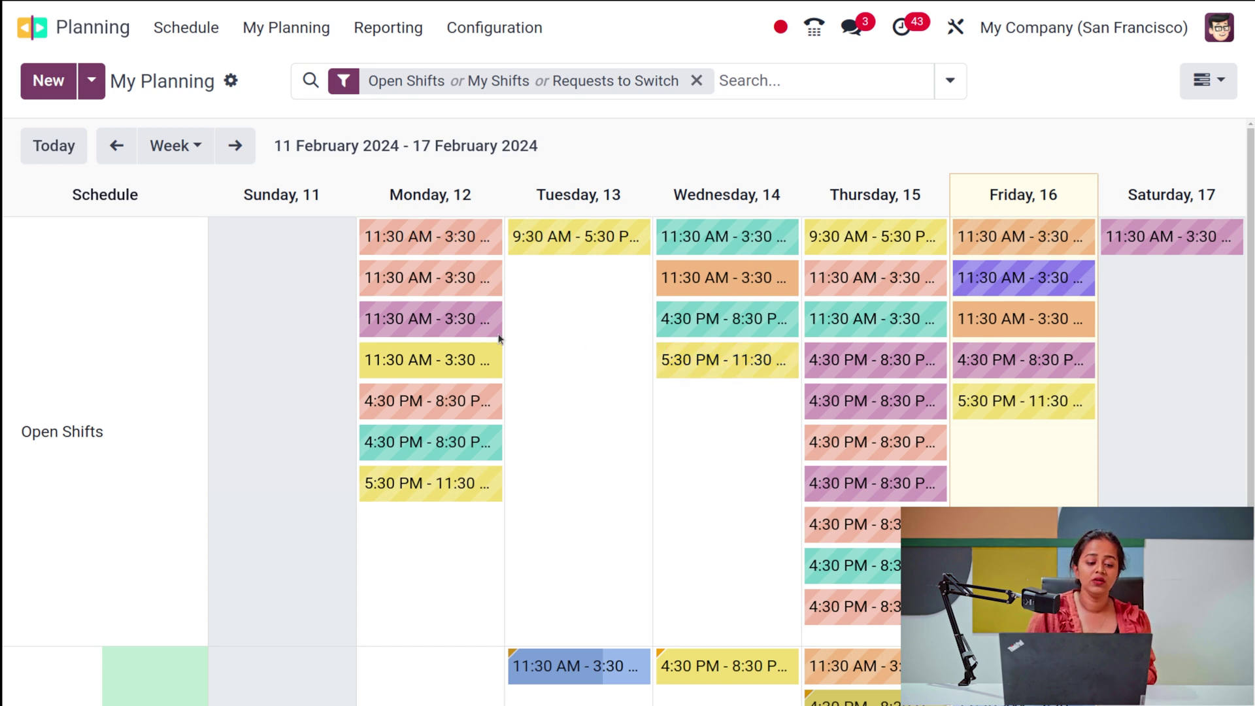
left_click(47, 84)
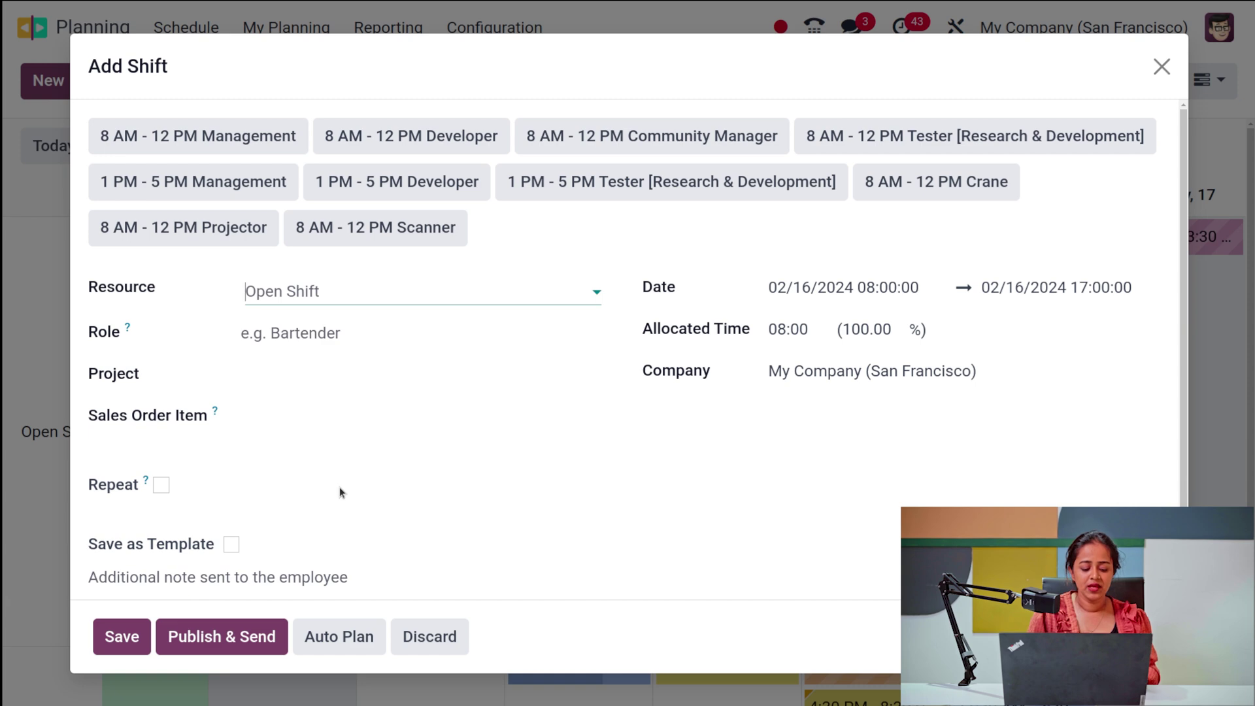
left_click(1162, 66)
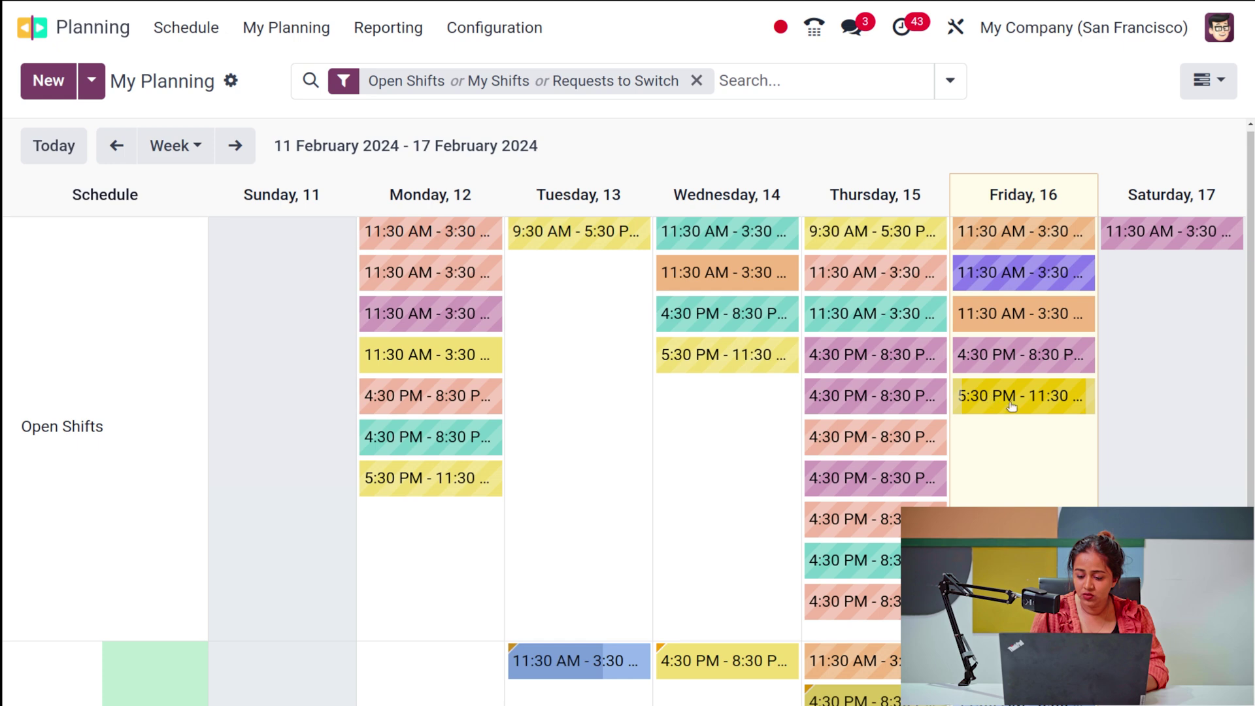
Assign Friday 16's open Crane shift, 4:30 PM - 8:30 PM, to the current user and save it.
left_click(1012, 345)
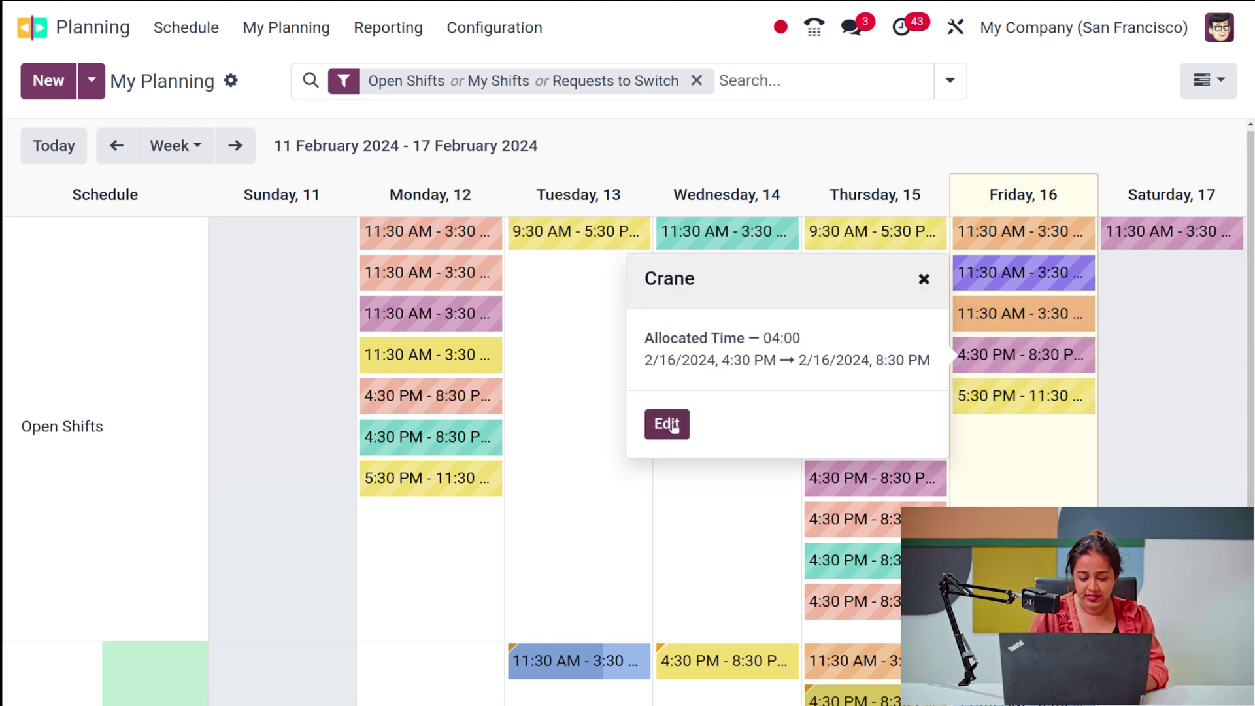
left_click(675, 426)
left_click(318, 227)
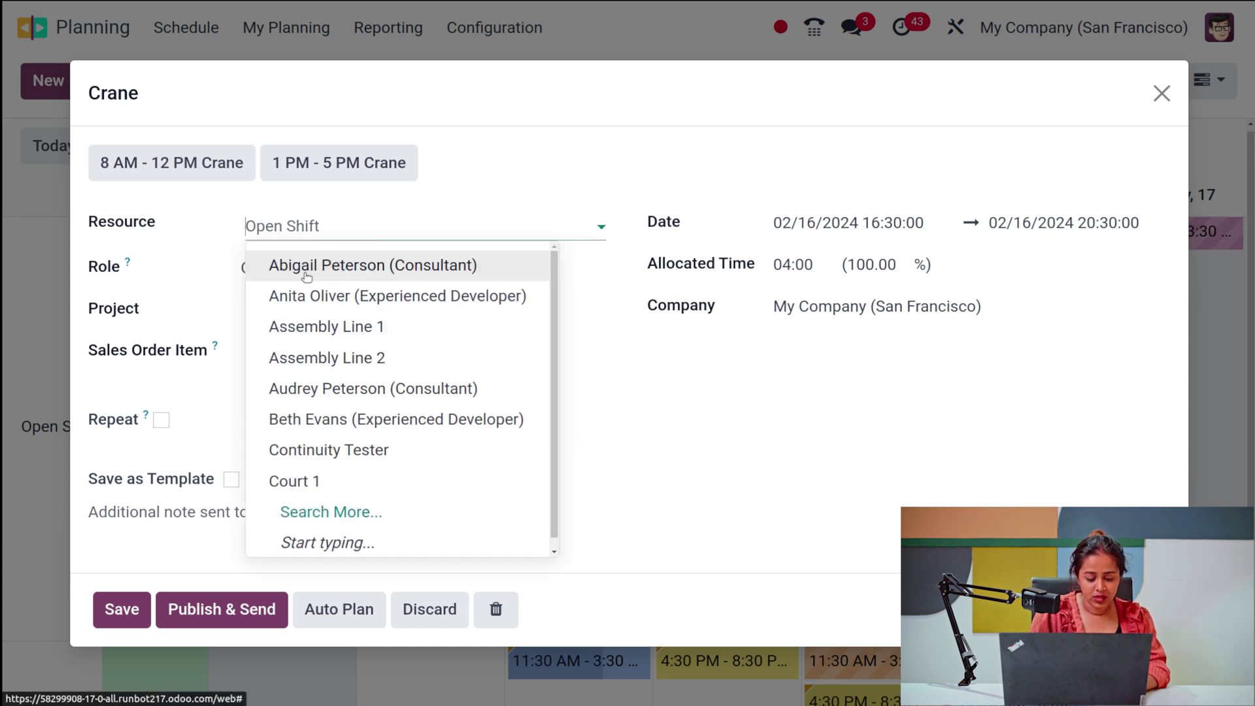
type("m")
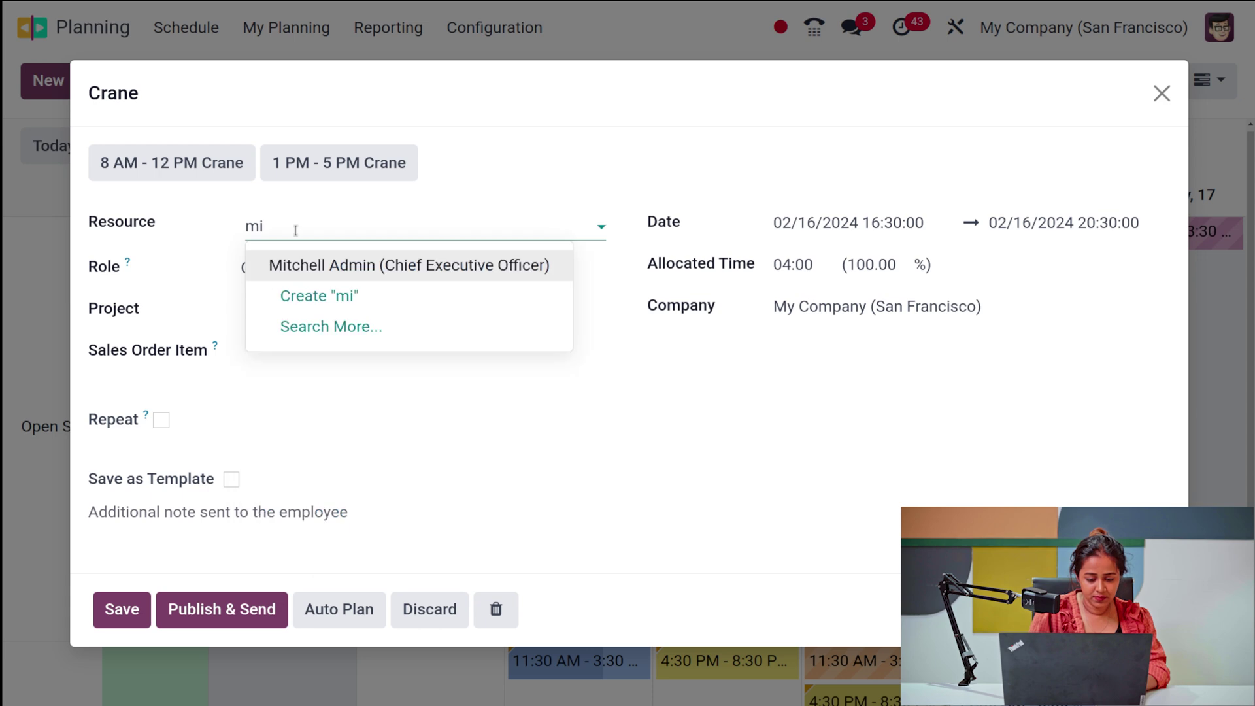
type("i")
left_click(306, 268)
left_click(130, 621)
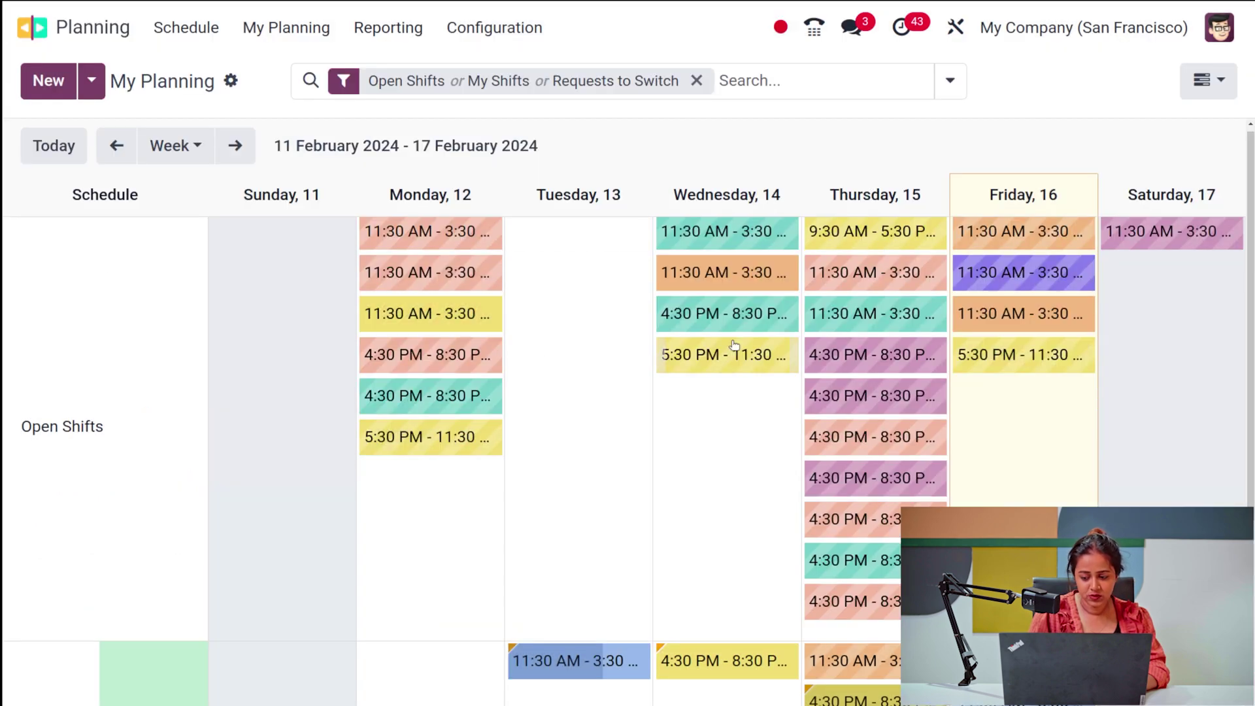
Publish and send the current user's Thursday 15 Developer shift, 11:30 AM - 3:30 PM.
scroll(441, 501, "down", 4)
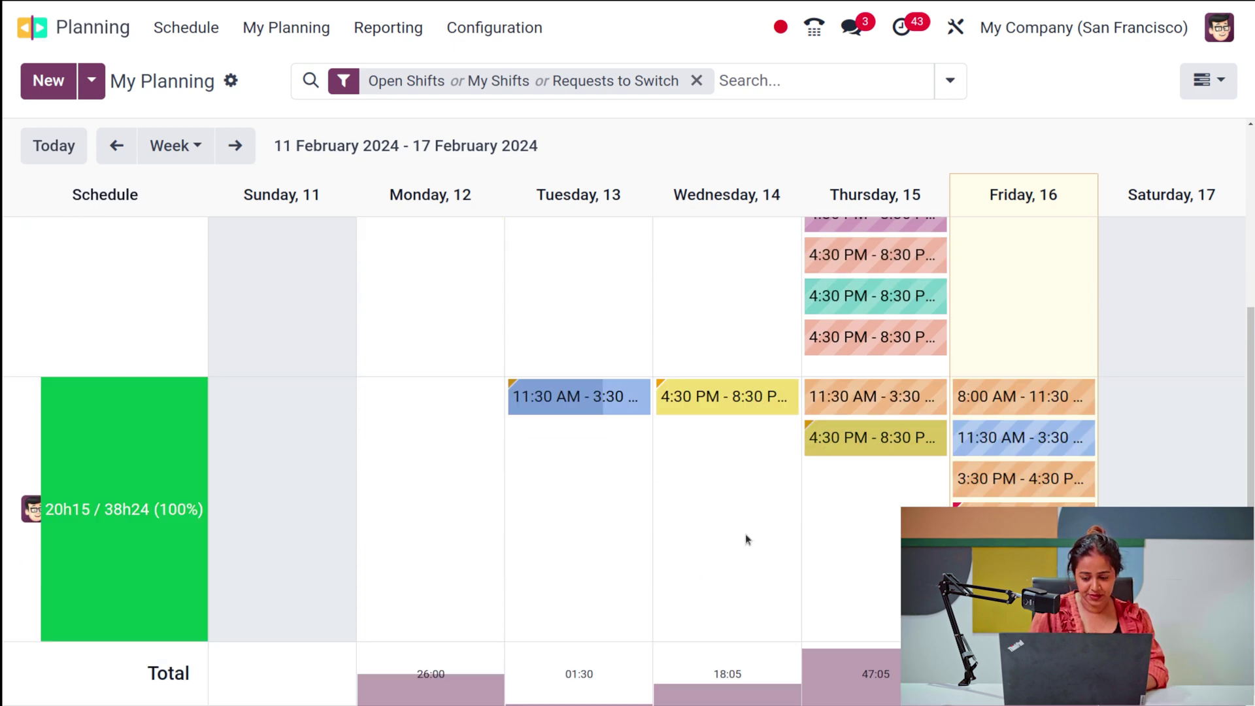
right_click(880, 400)
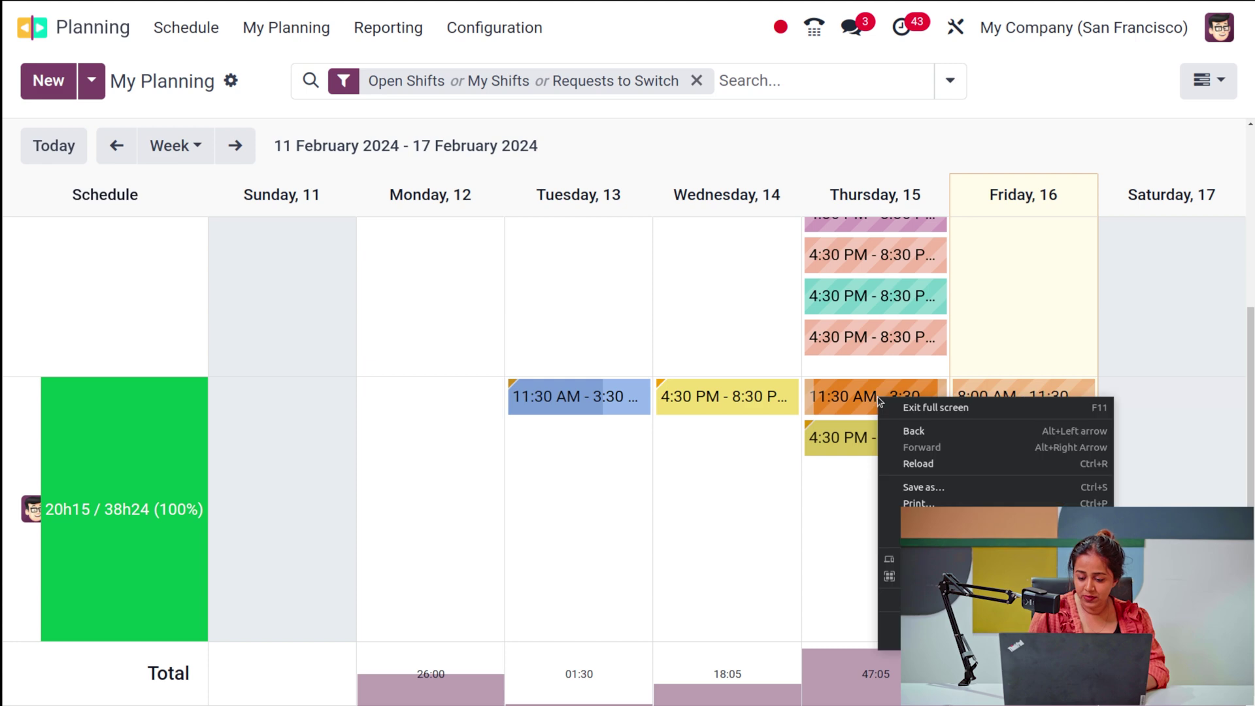
left_click(840, 405)
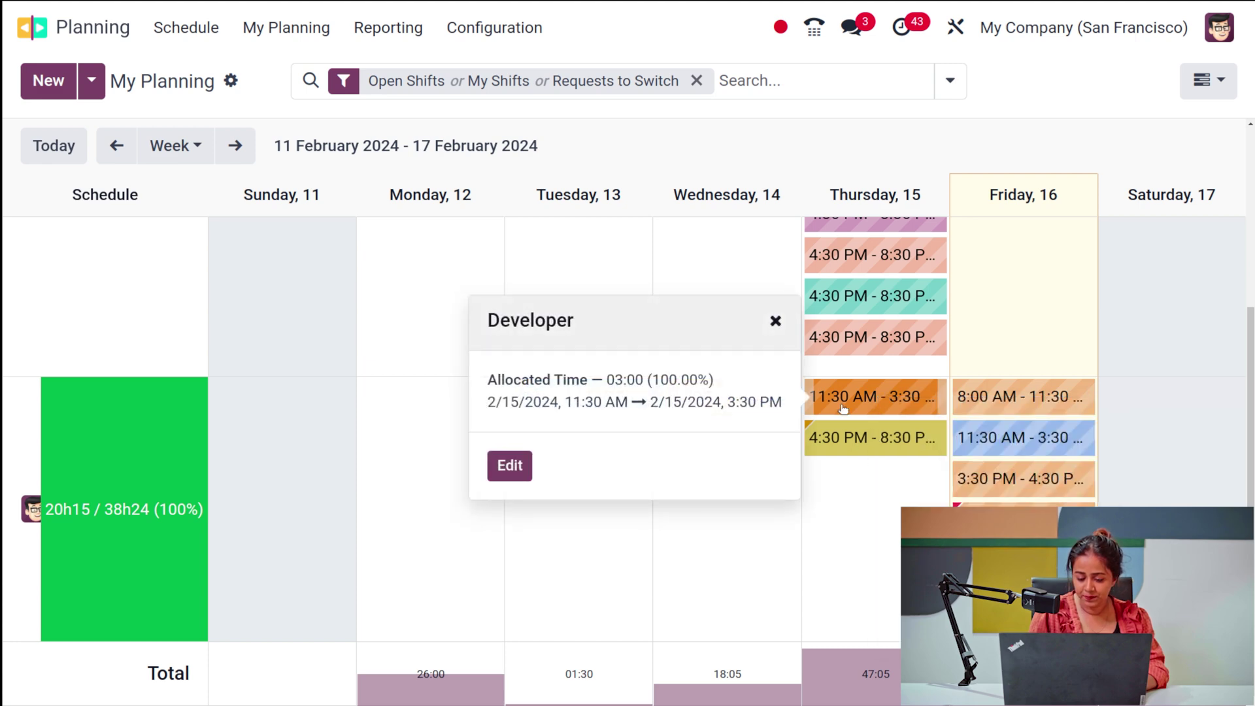
left_click(513, 468)
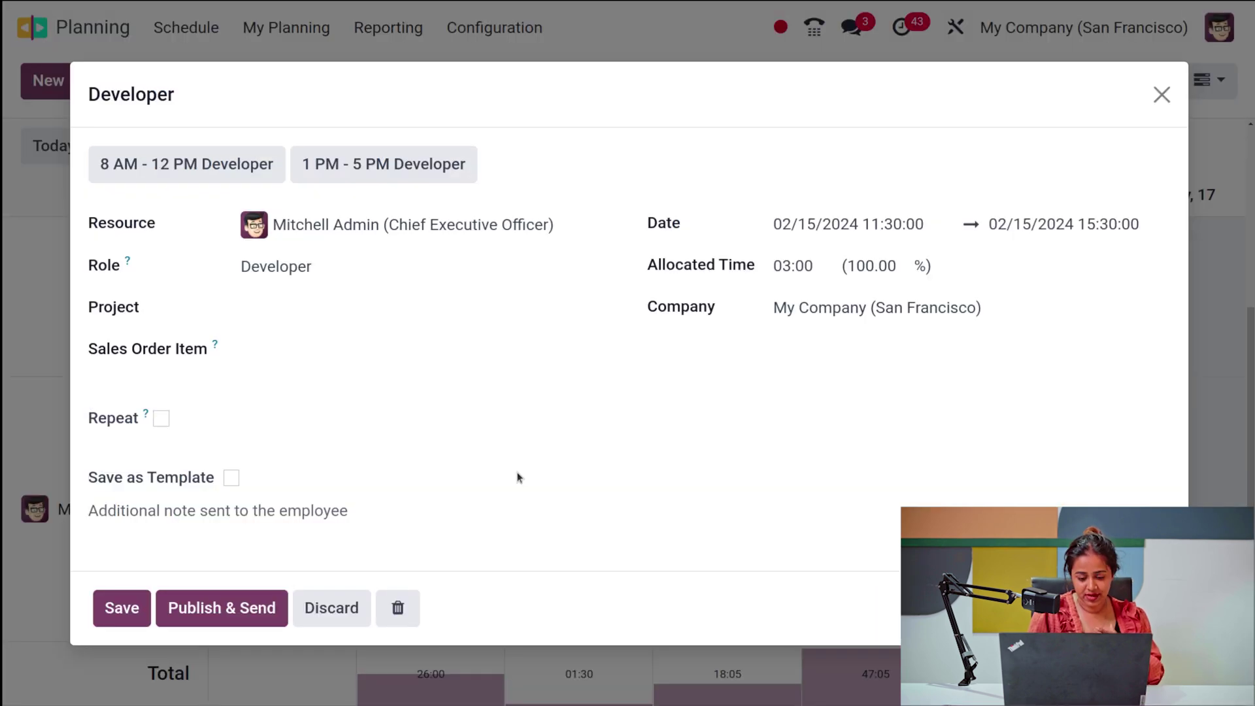
left_click(202, 610)
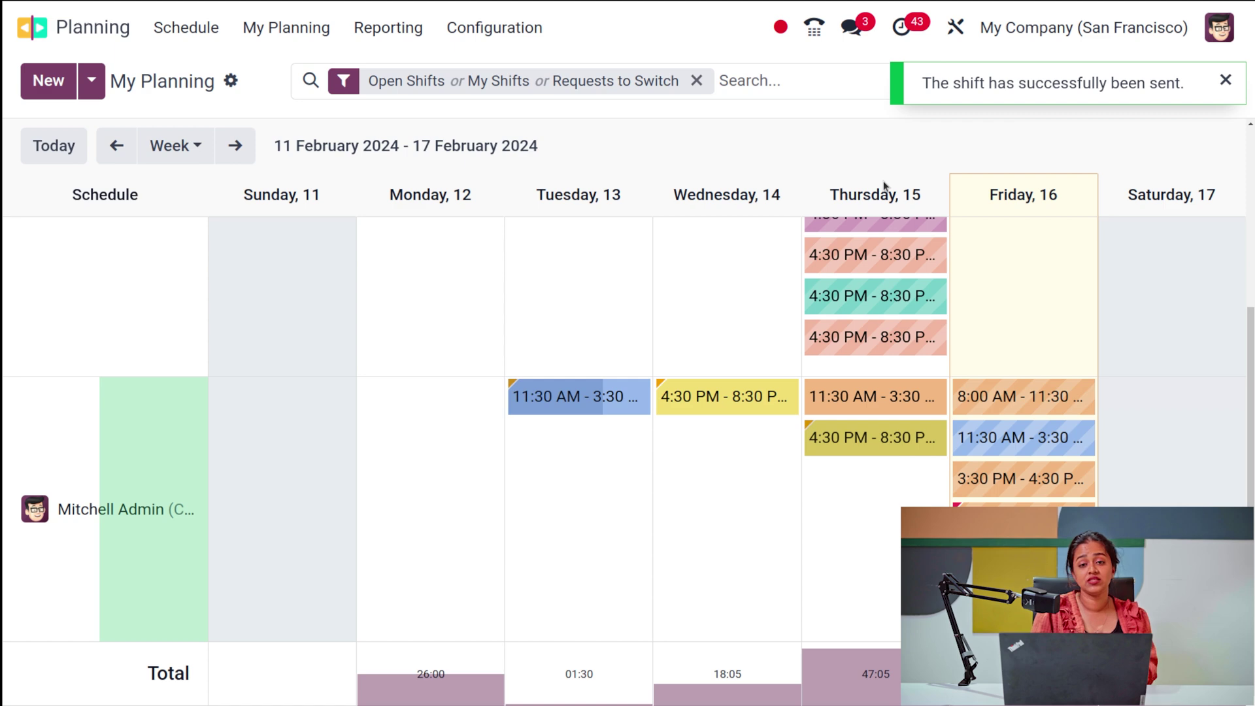
Reload My Planning, then open the Planning Analysis report and check its monthly figures and available view types.
scroll(609, 291, "up", 4)
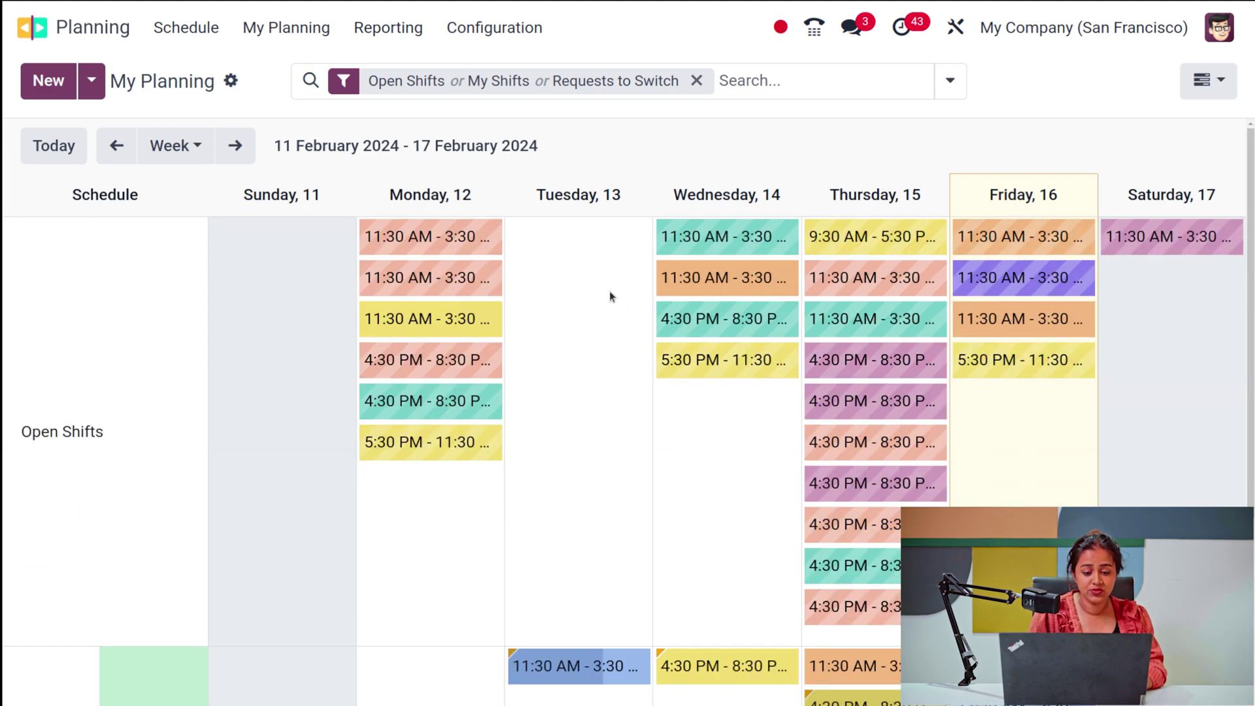
left_click(293, 29)
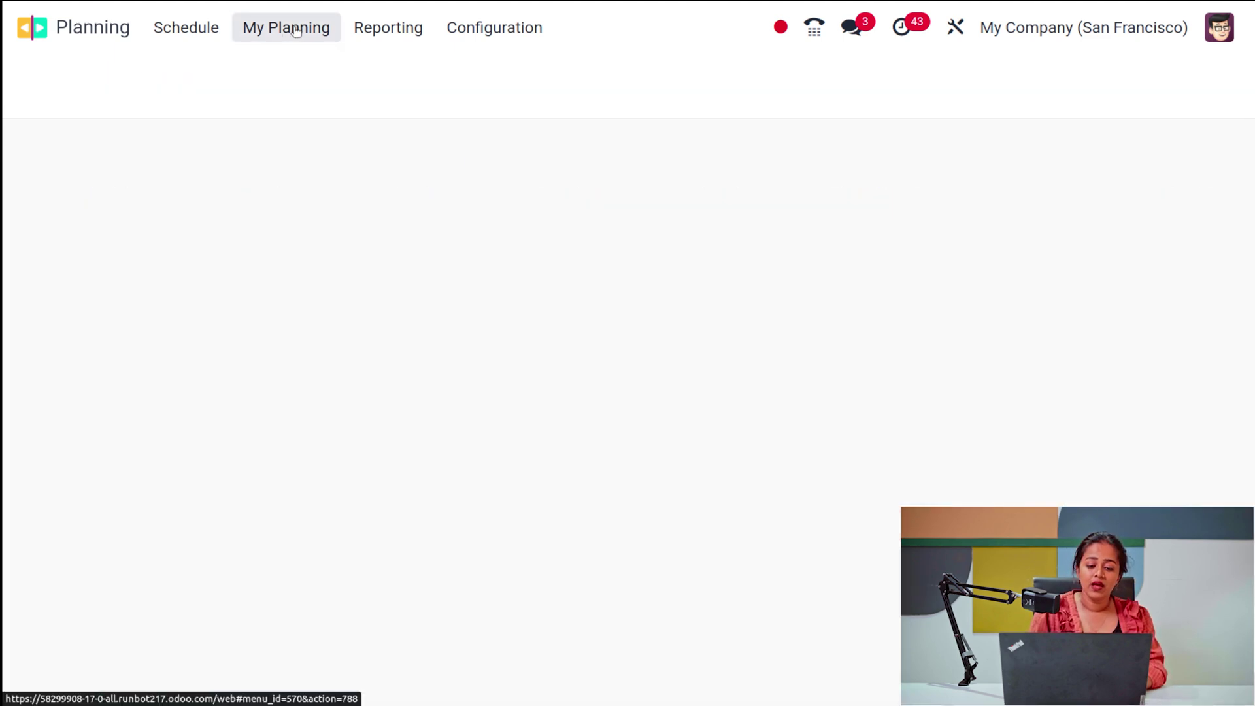
left_click(379, 33)
left_click(391, 70)
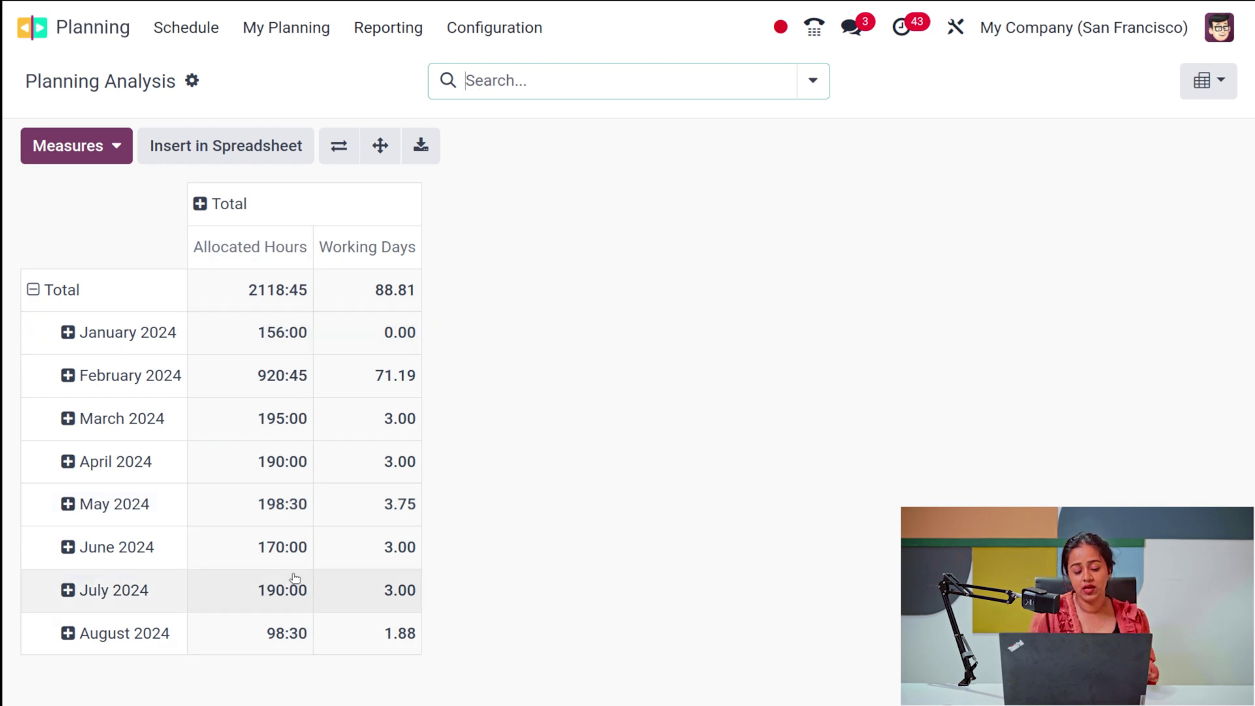
left_click(1215, 77)
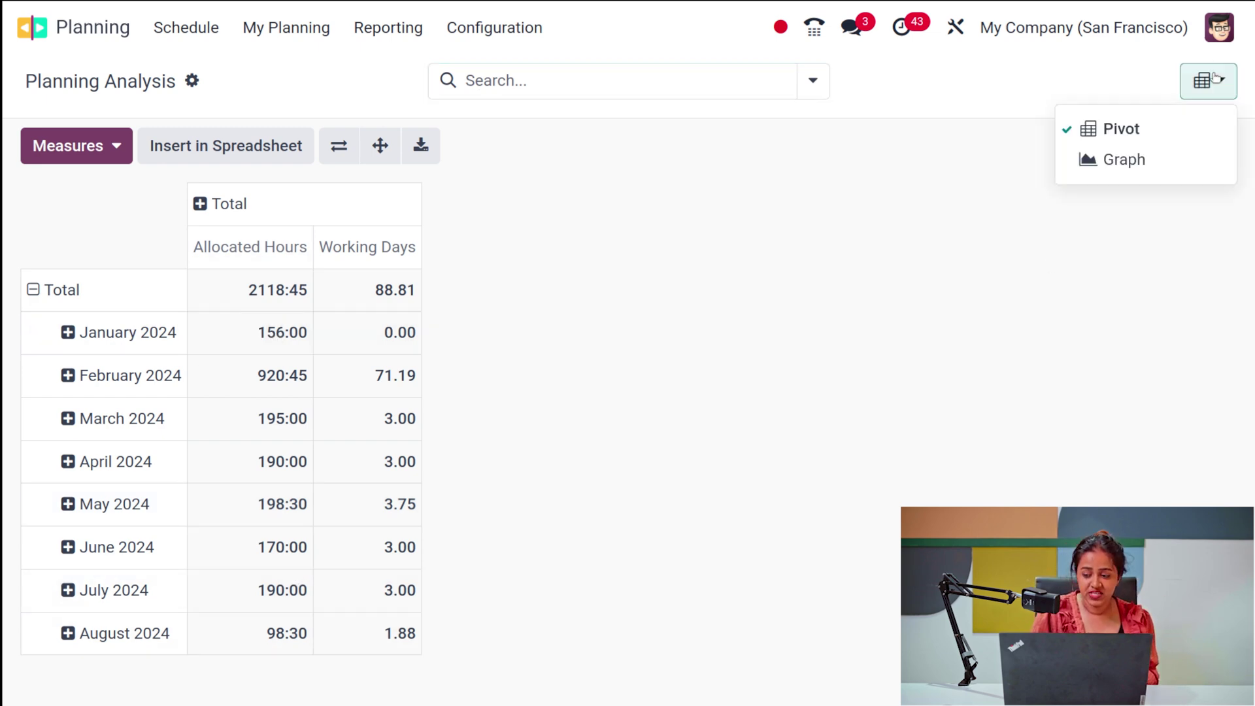
Add the measures Allocated Hours Cost, Progress (%) and Remaining Time to the Planning Analysis pivot table.
left_click(45, 160)
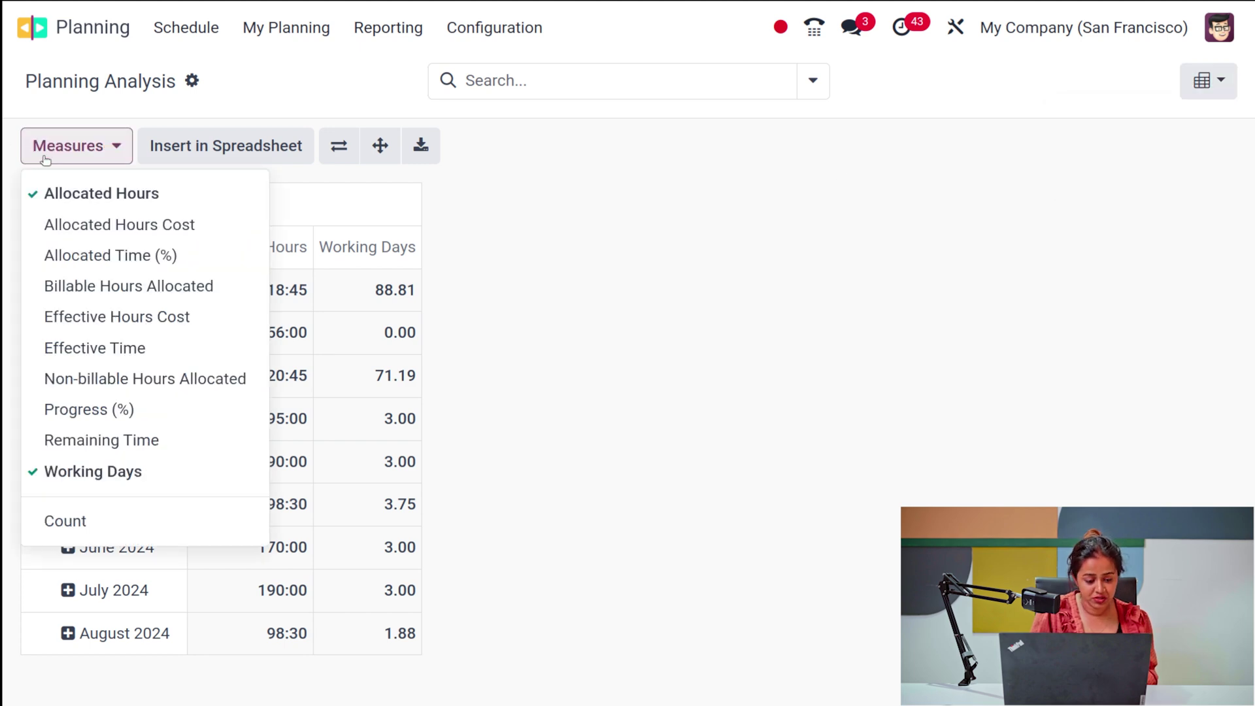
left_click(93, 225)
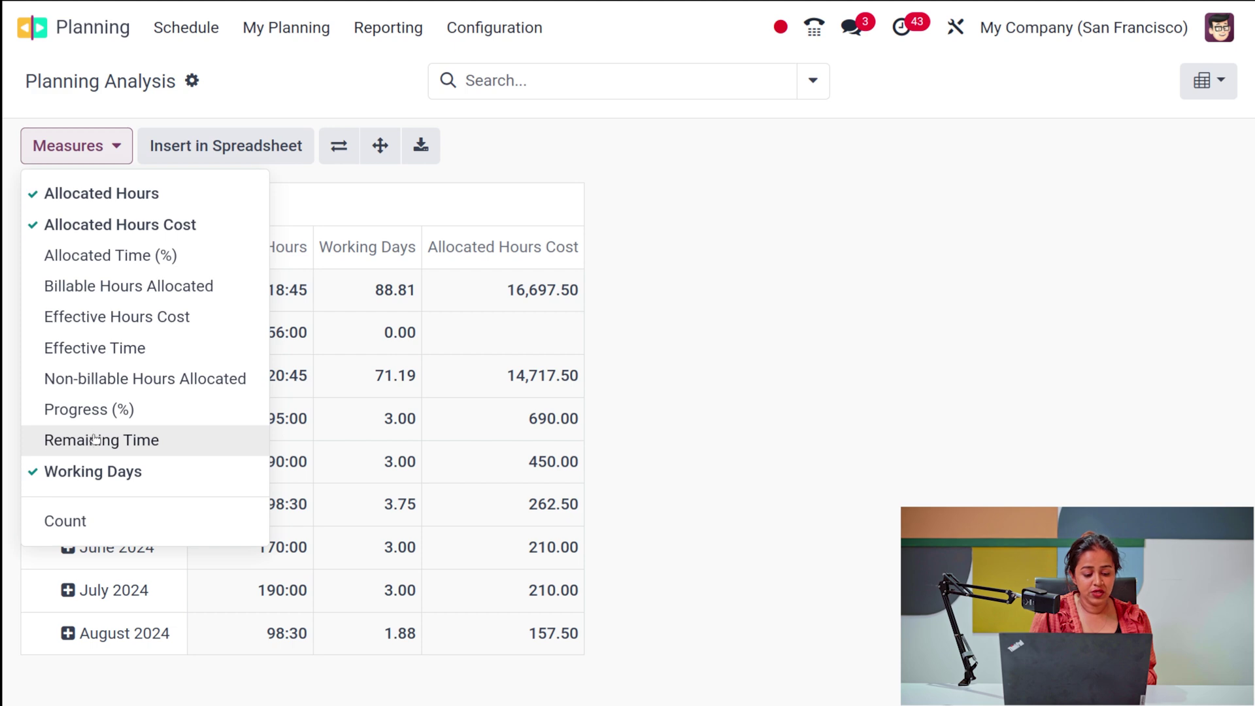
left_click(108, 408)
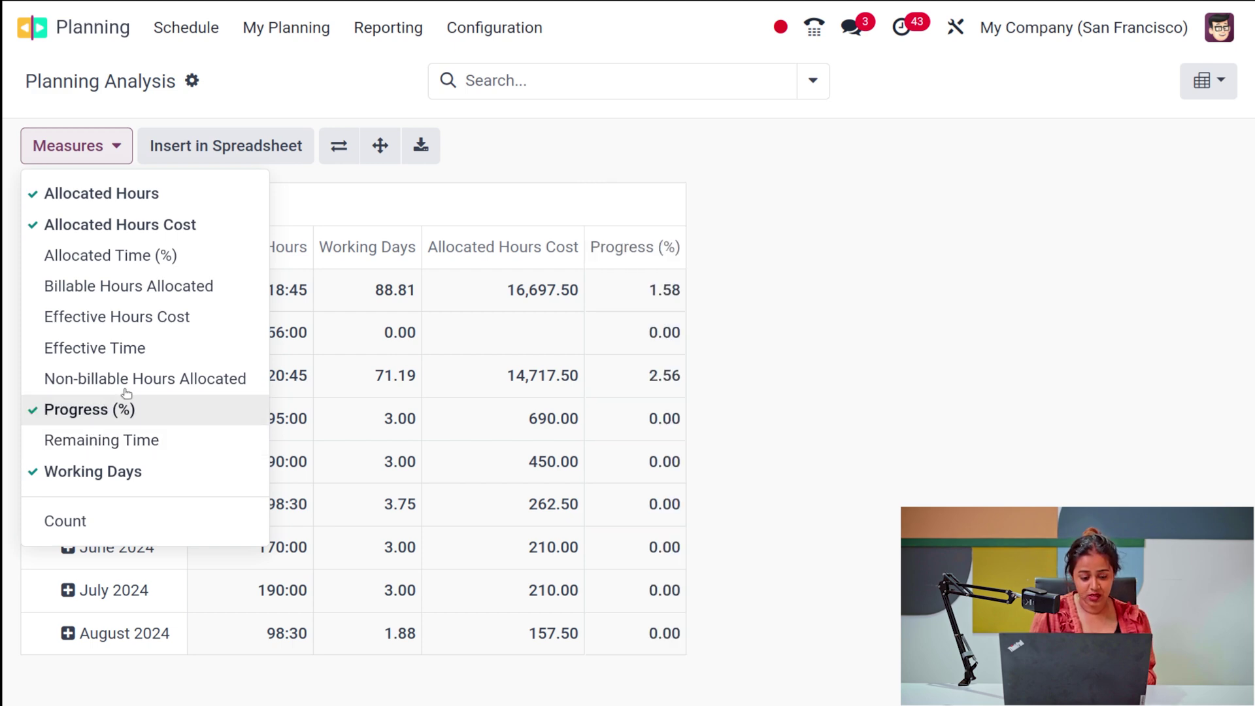
left_click(188, 441)
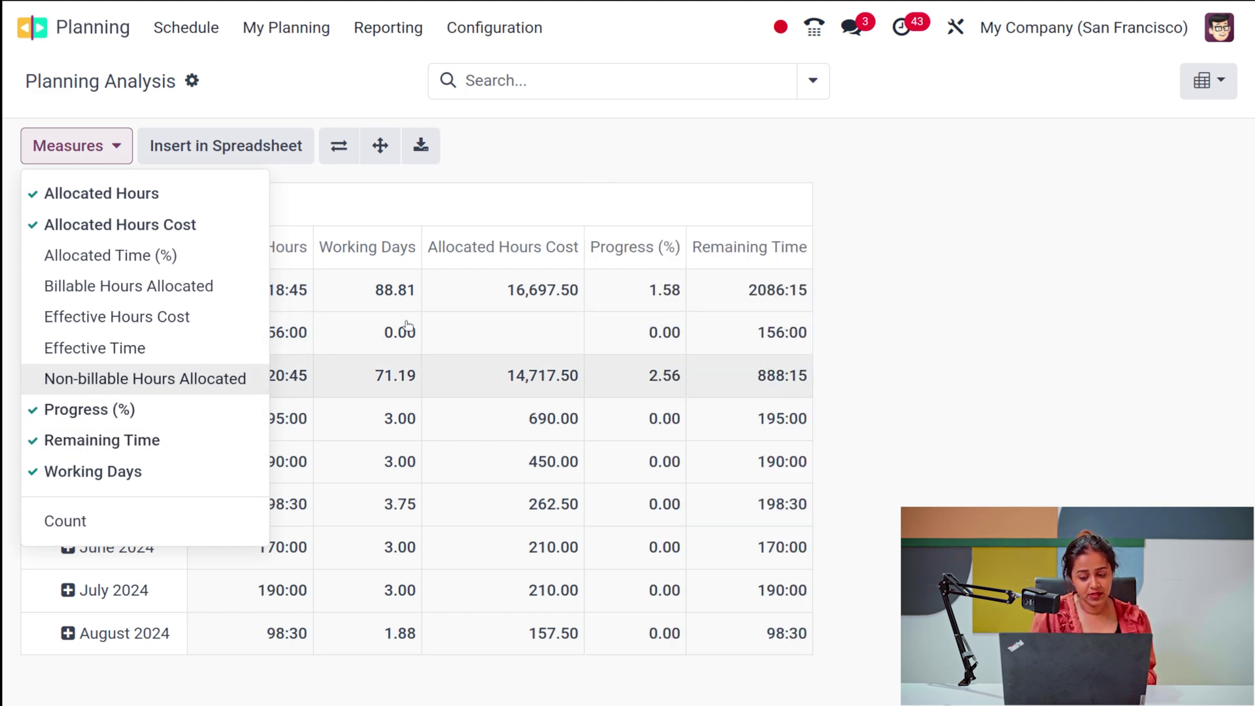
left_click(893, 285)
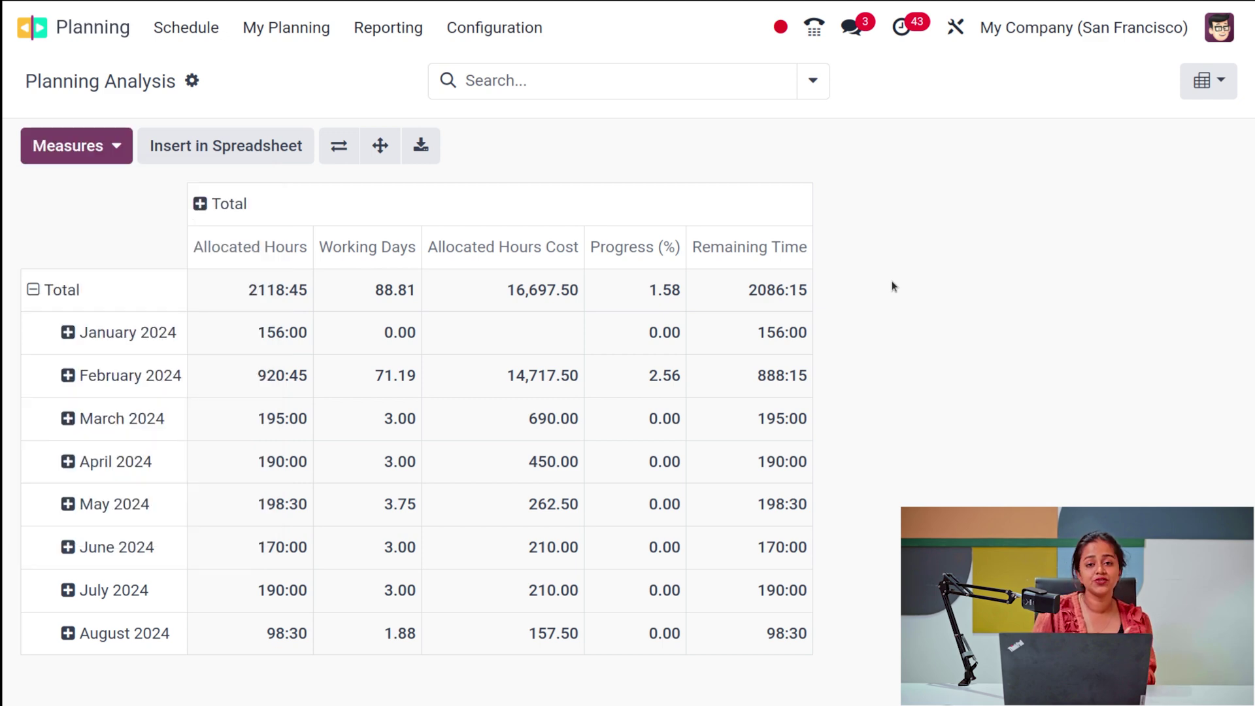
Display Planning Analysis as a graph, examine February's working days, and chart Remaining Time followed by Allocated Hours.
left_click(1208, 81)
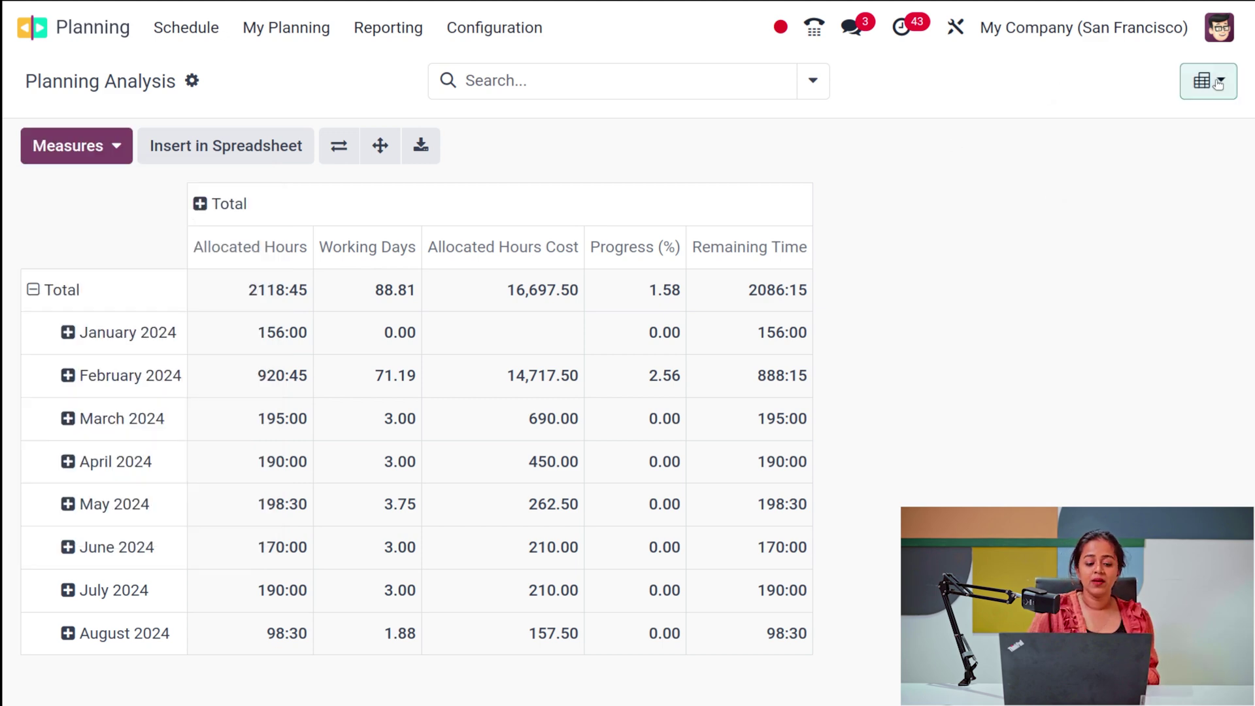
left_click(1131, 170)
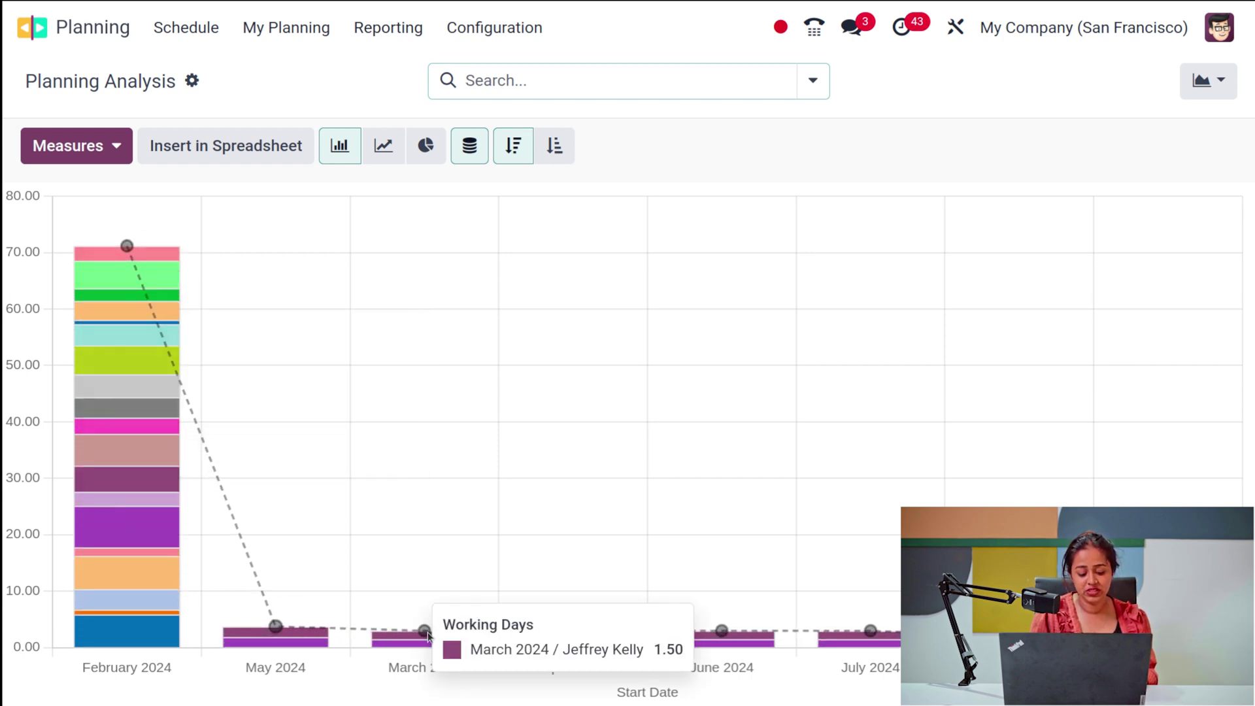
mouse_move(134, 270)
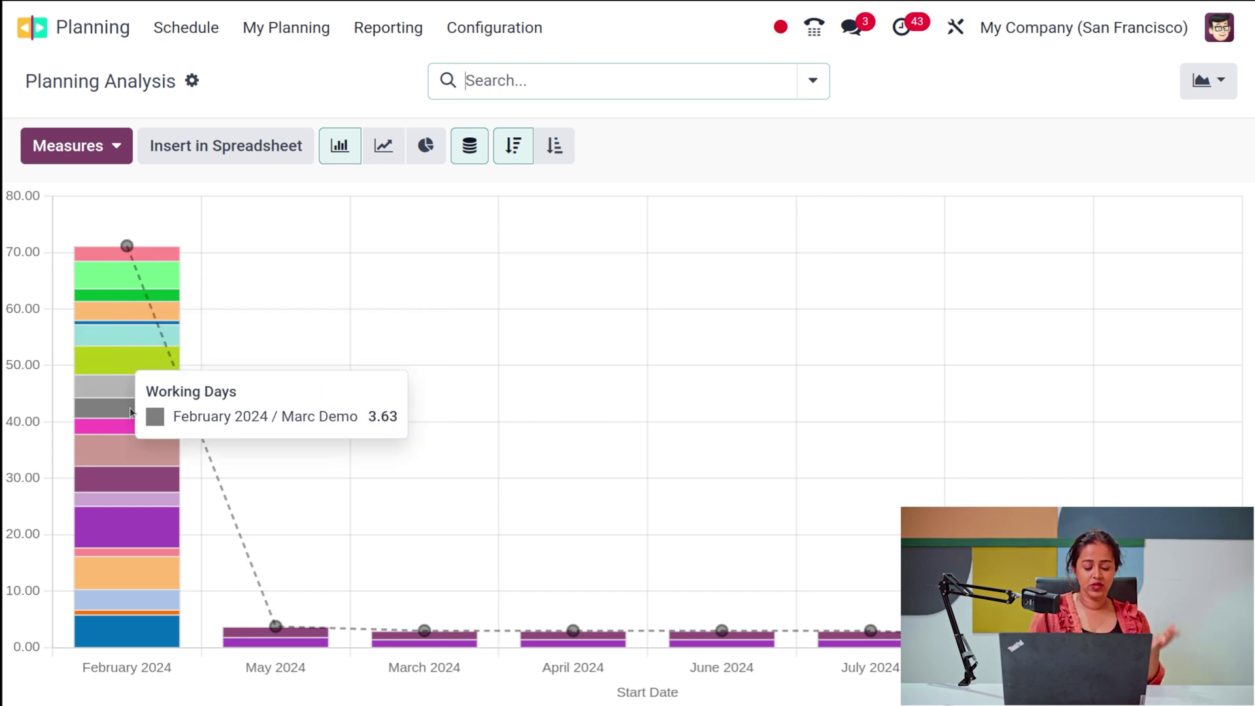
left_click(97, 145)
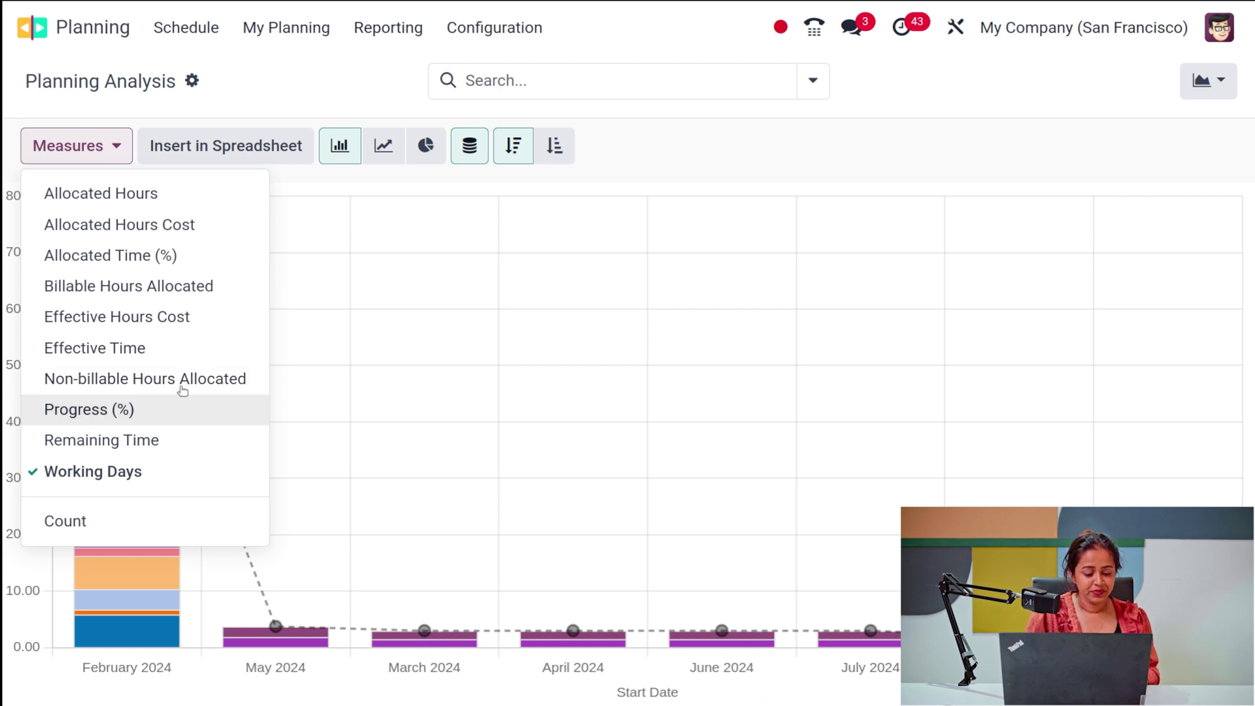
left_click(169, 440)
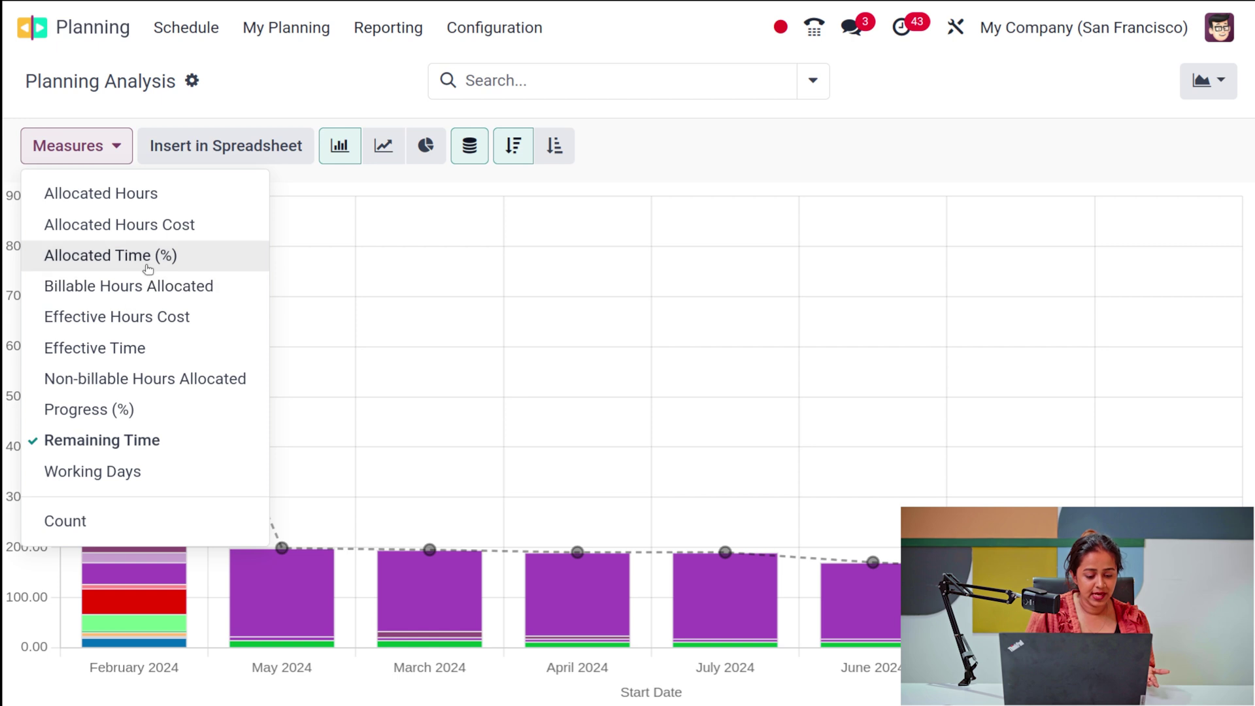
left_click(107, 194)
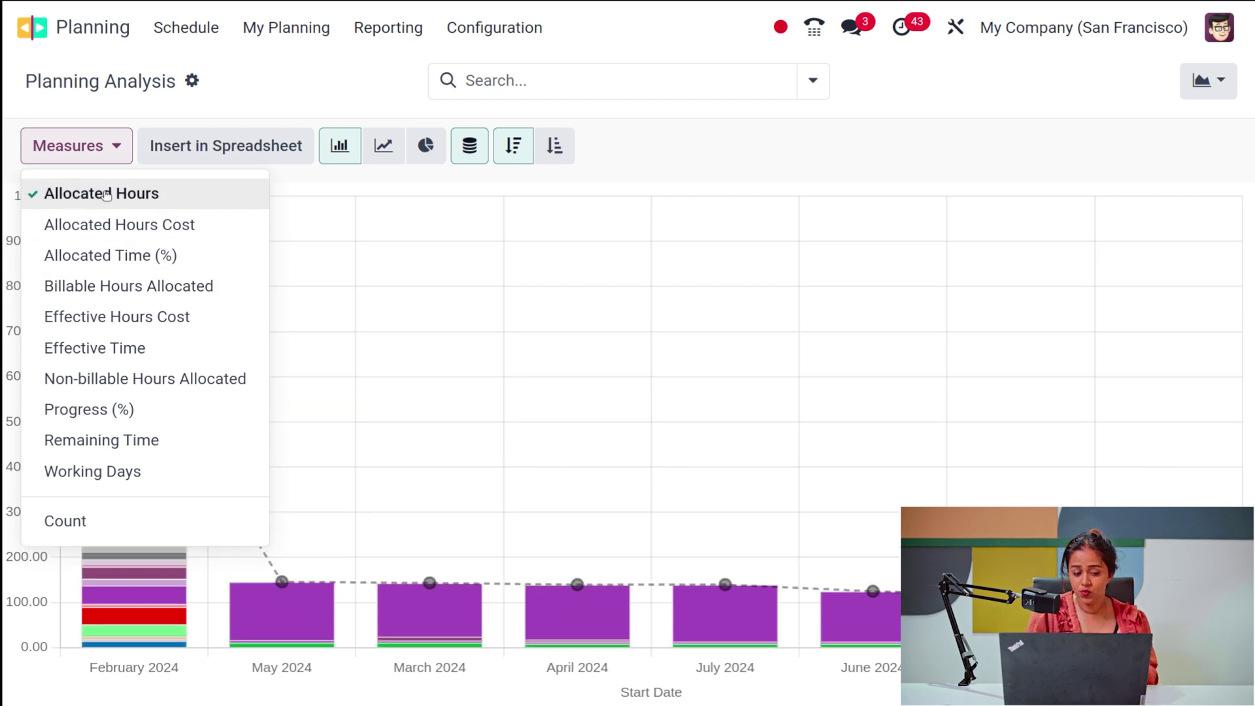
View the allocated hours as a line chart and a pie chart, and return the report to the pivot view.
left_click(384, 146)
left_click(435, 148)
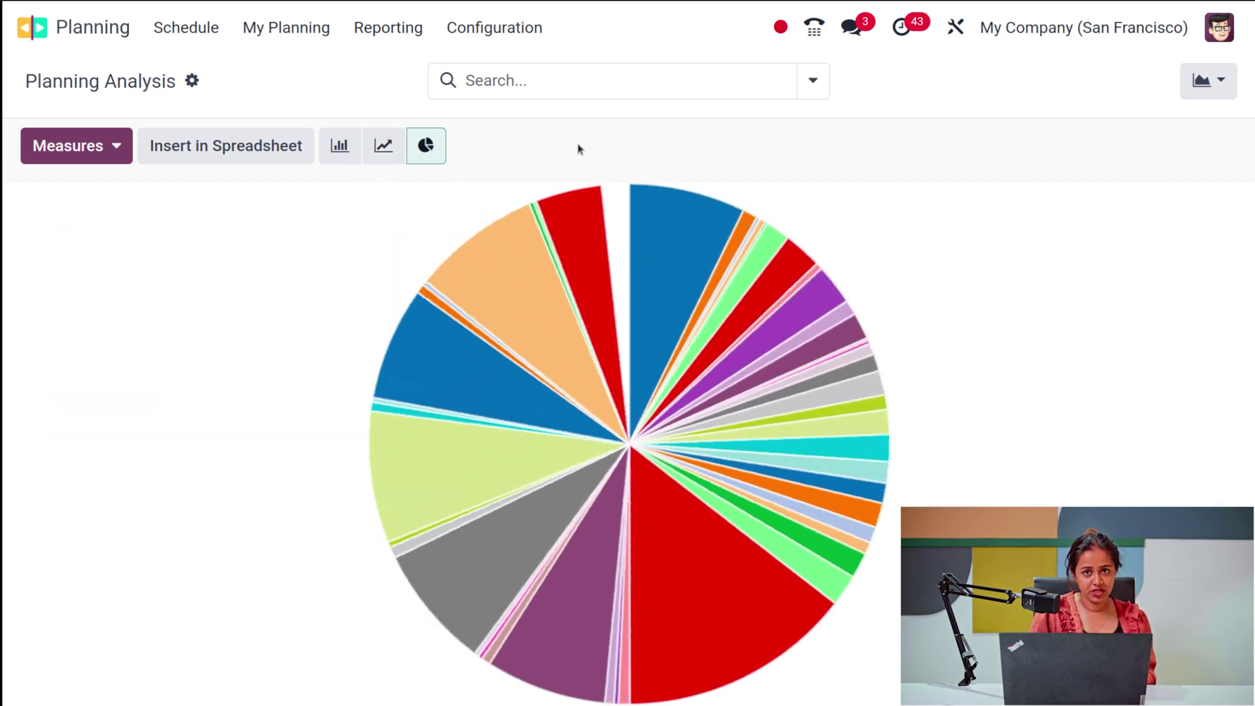
left_click(1209, 80)
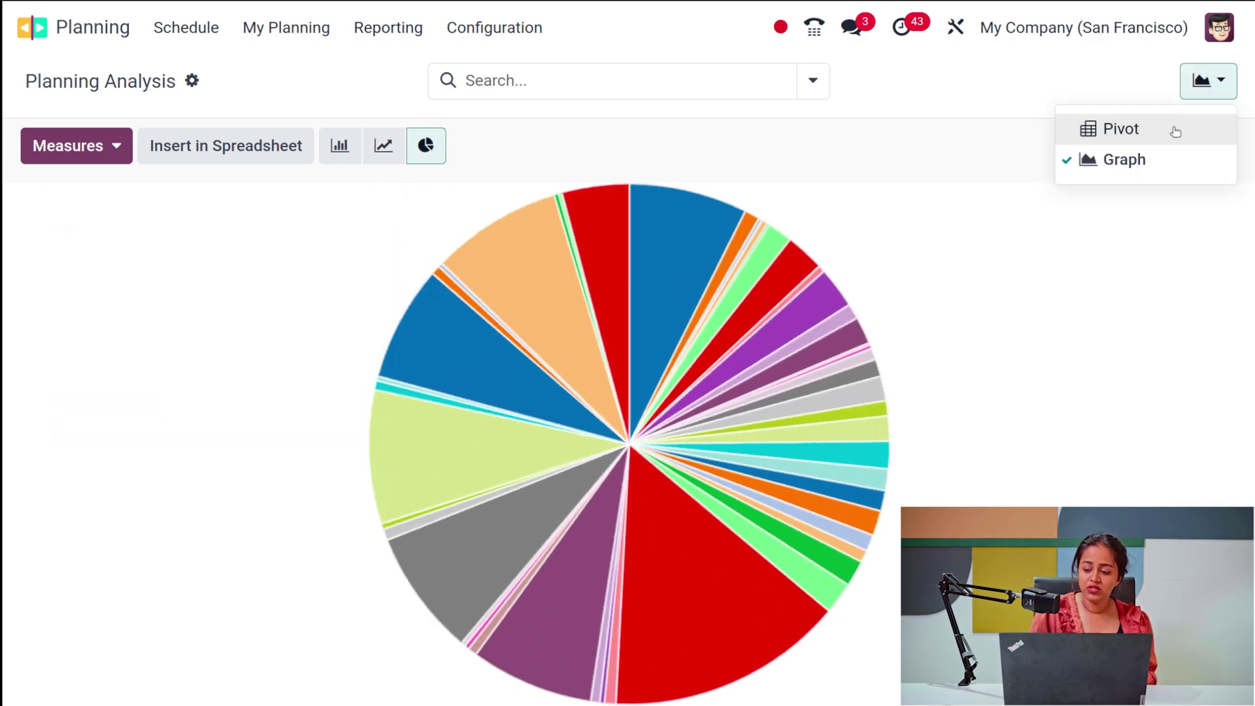
left_click(1172, 132)
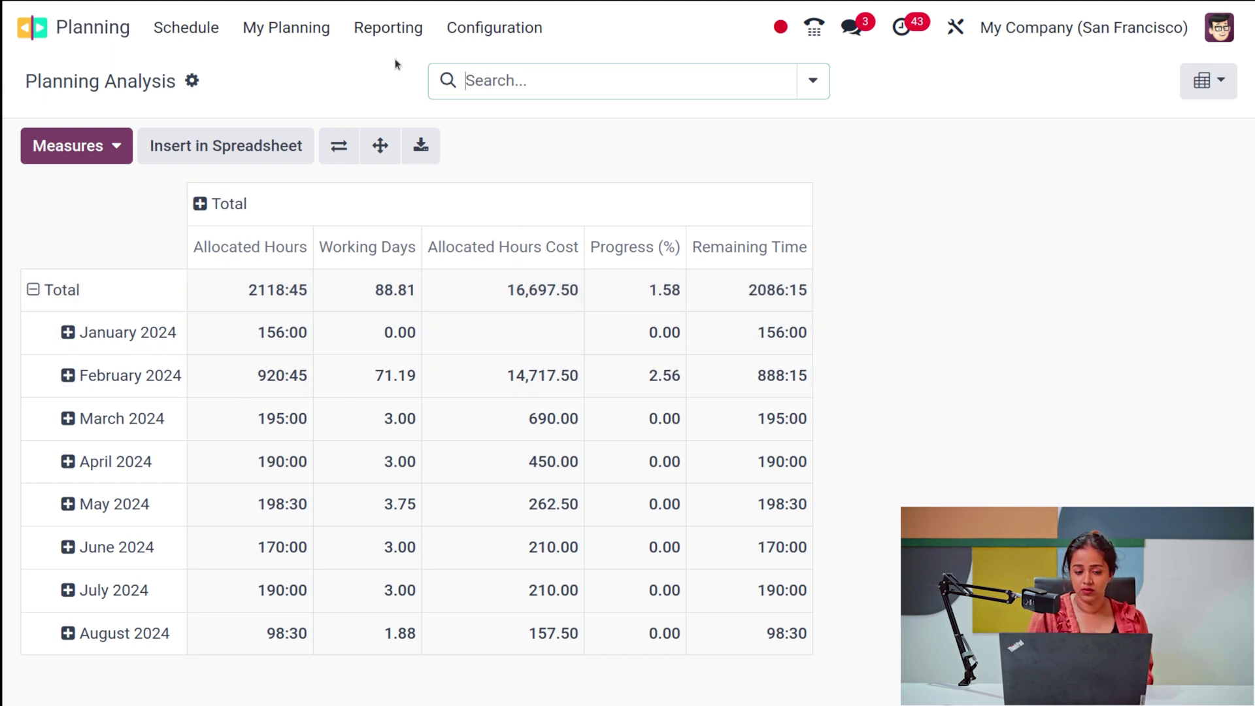
Review the Planning configuration options, open the Employees records and look through all the employee cards.
left_click(467, 38)
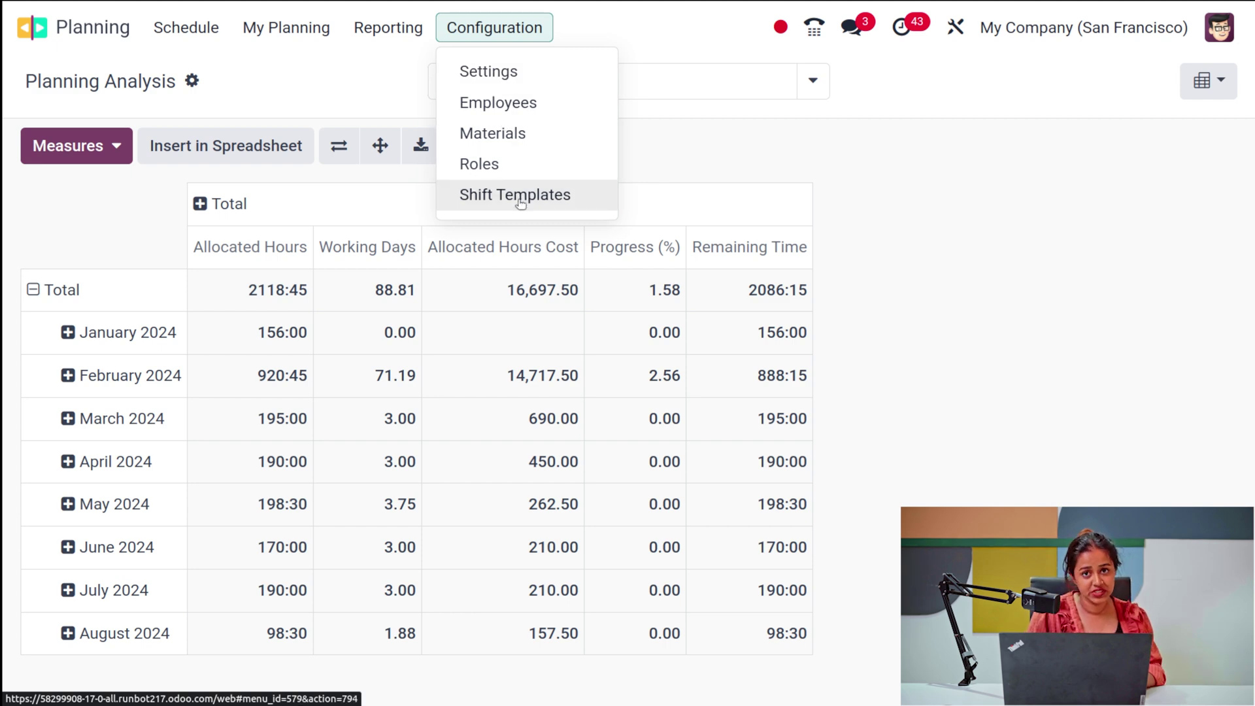
left_click(511, 104)
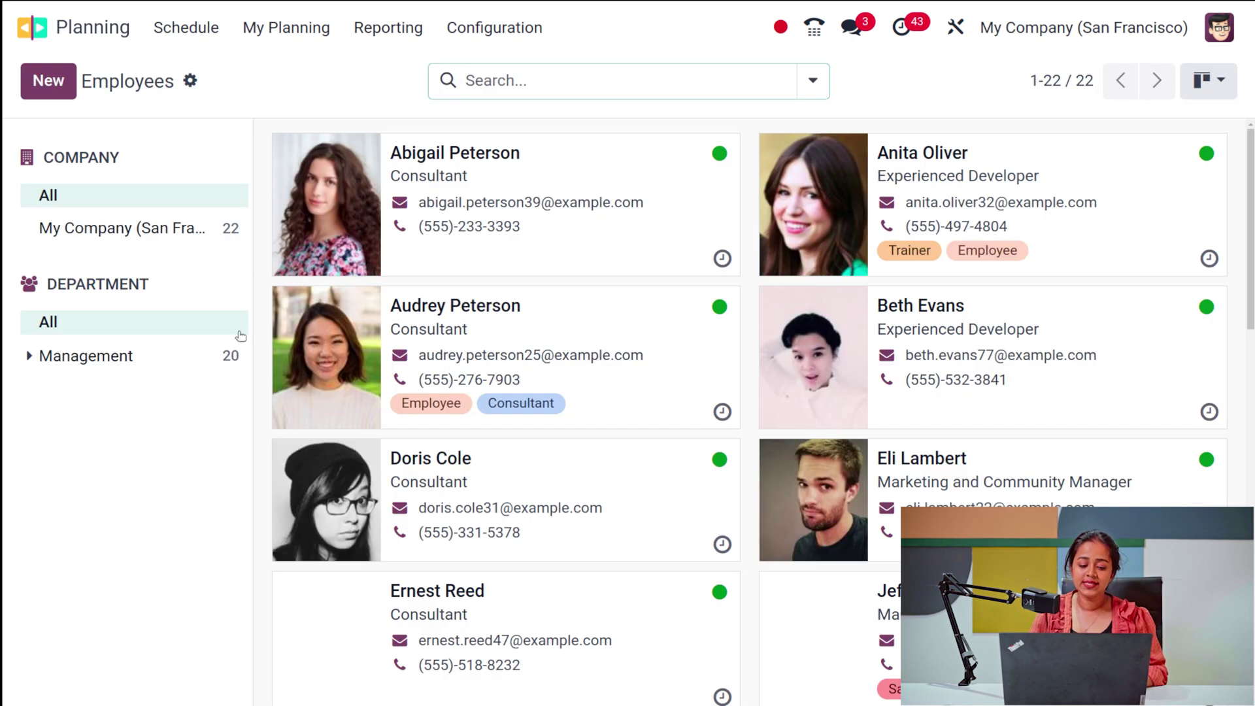
scroll(448, 330, "down", 5)
scroll(448, 331, "down", 8)
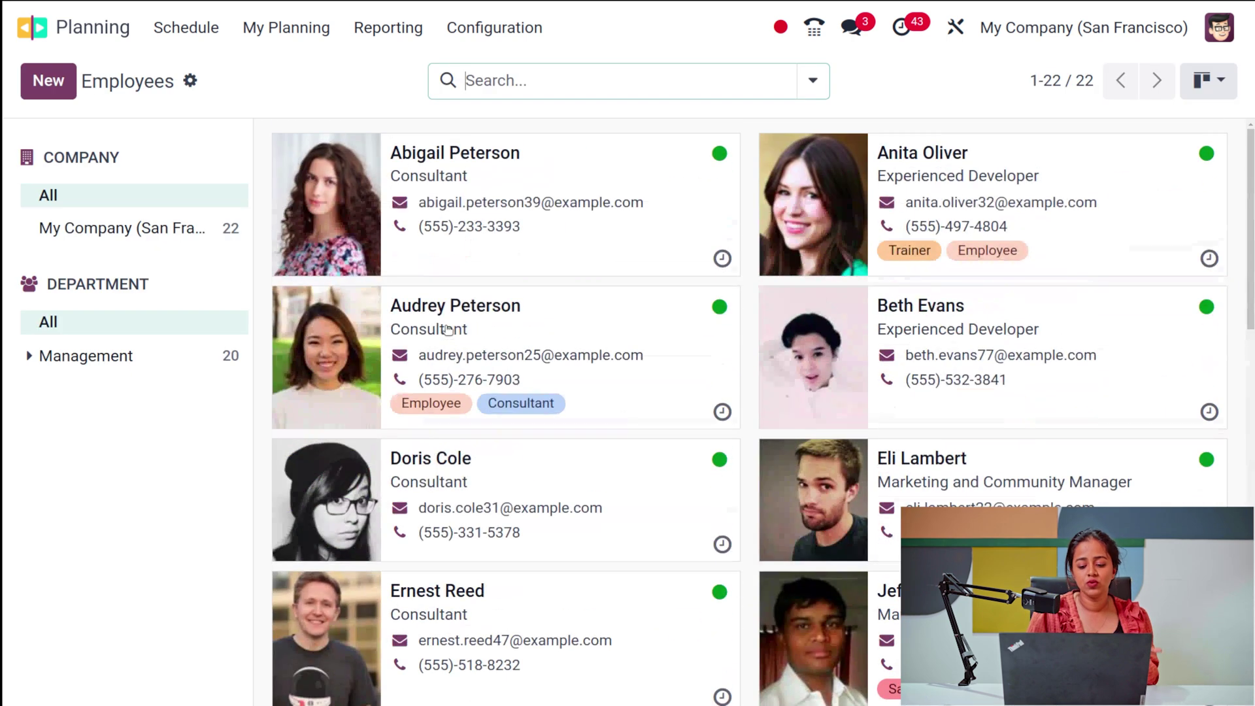
scroll(447, 330, "down", 8)
scroll(448, 330, "up", 10)
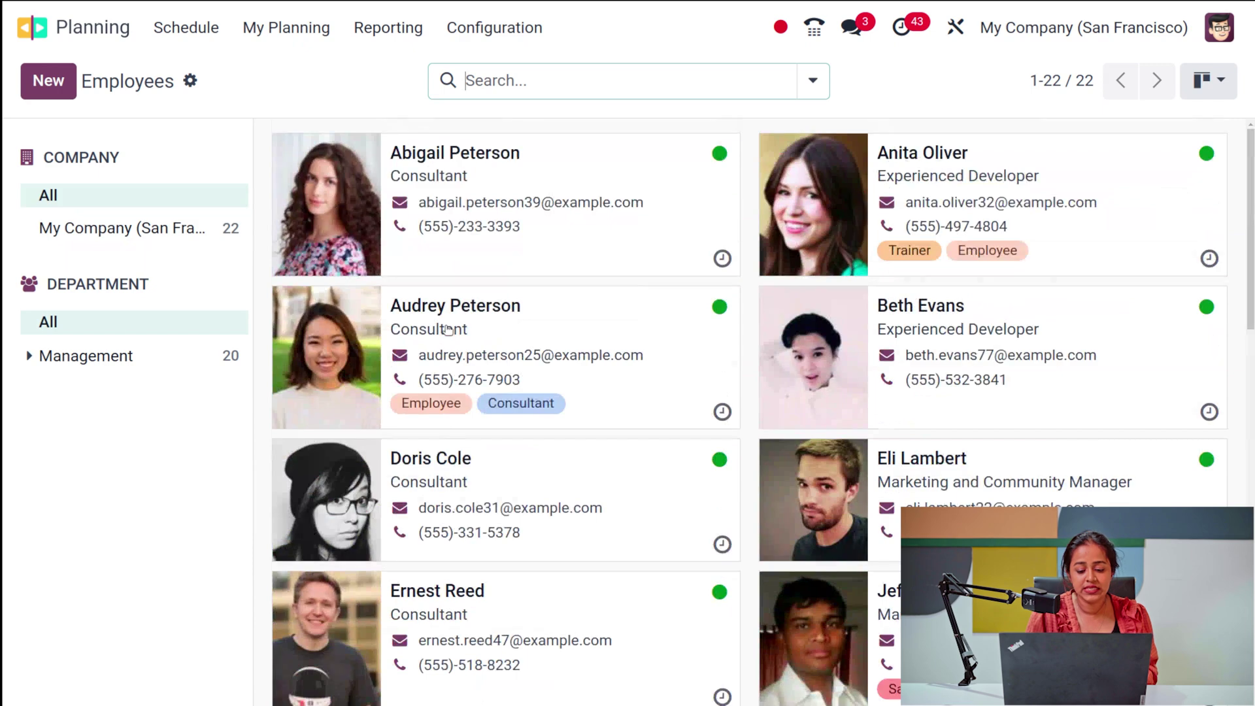
scroll(448, 329, "down", 8)
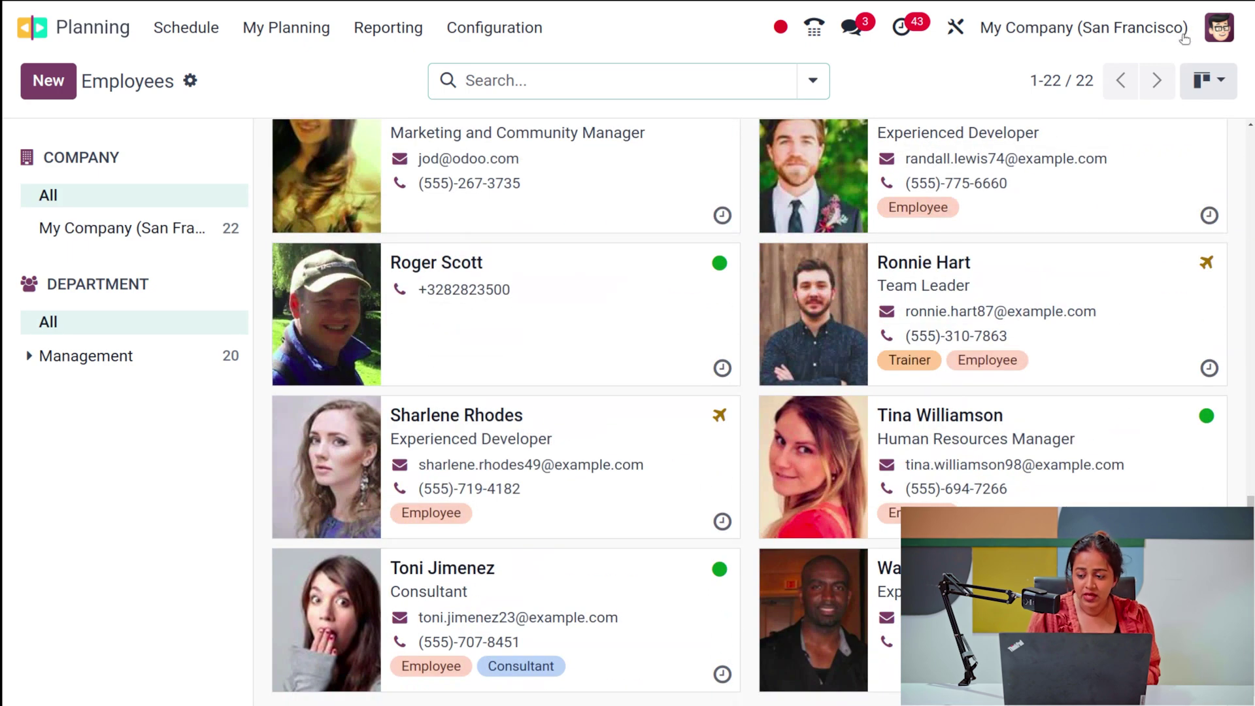
View the employee records as a list, and switch them to the Activity view.
left_click(1194, 87)
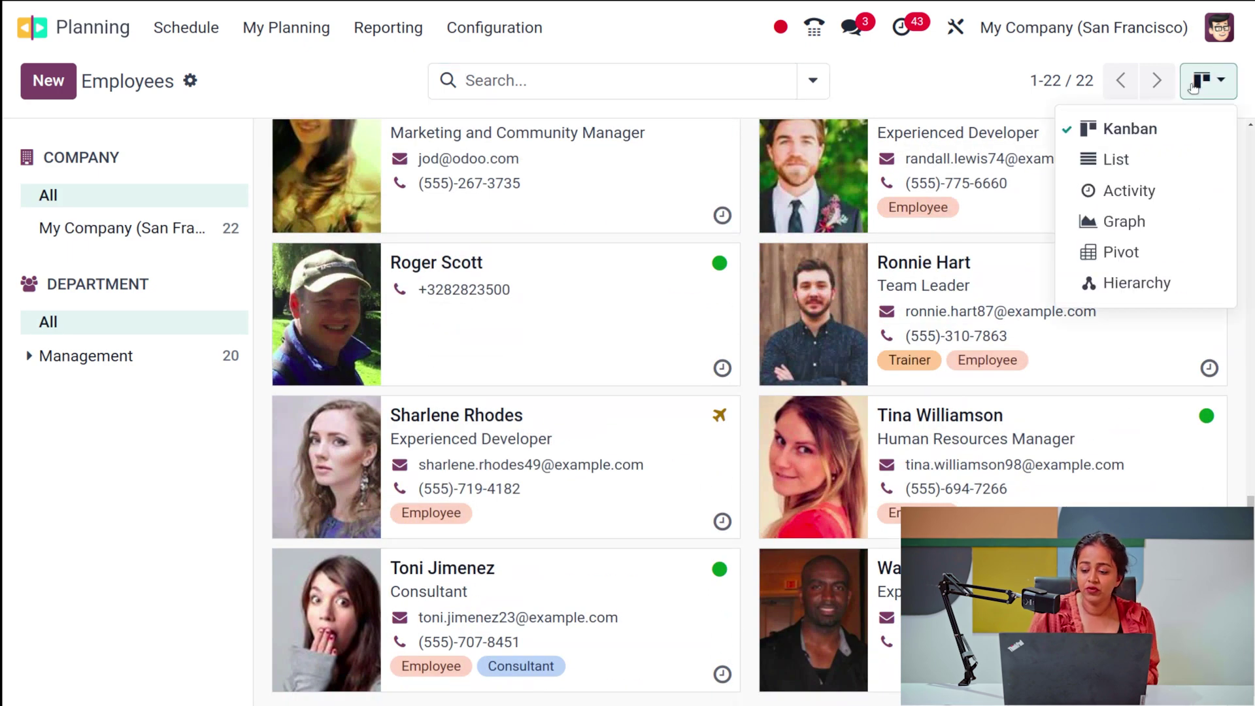
left_click(1105, 162)
left_click(1208, 79)
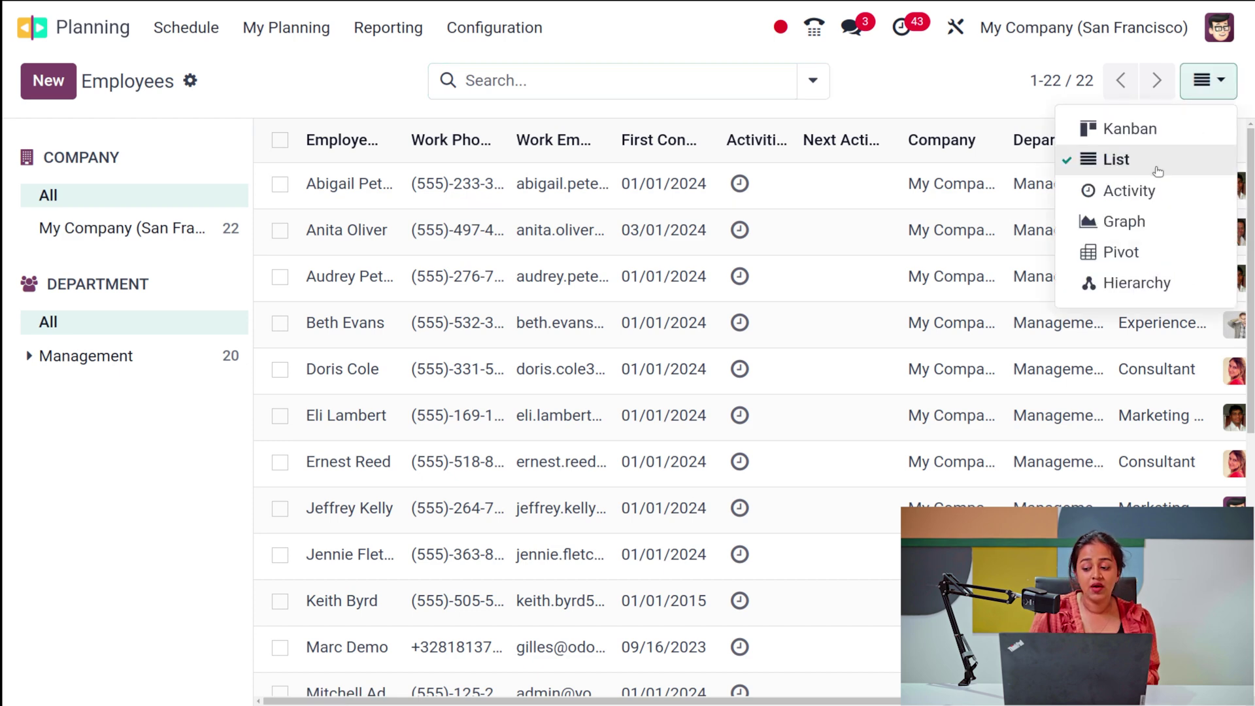
left_click(1130, 191)
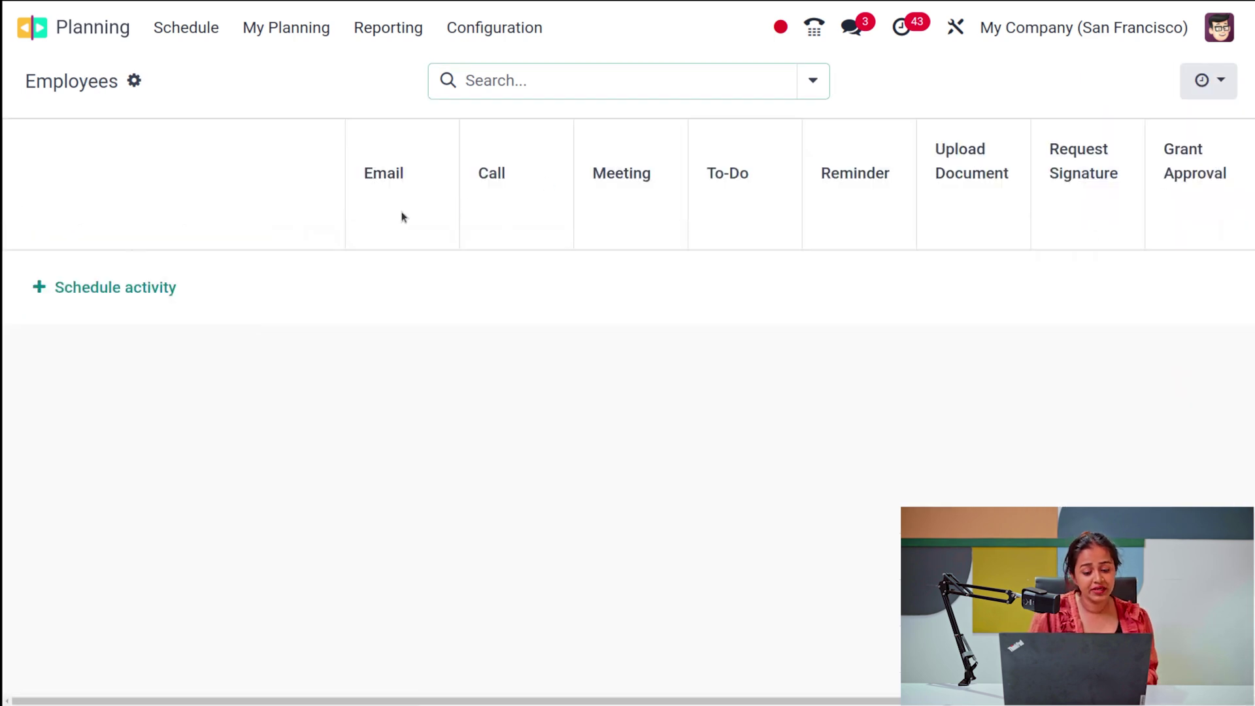
Try to schedule an activity with the Onboarding plan for an employee.
left_click(70, 291)
left_click(68, 289)
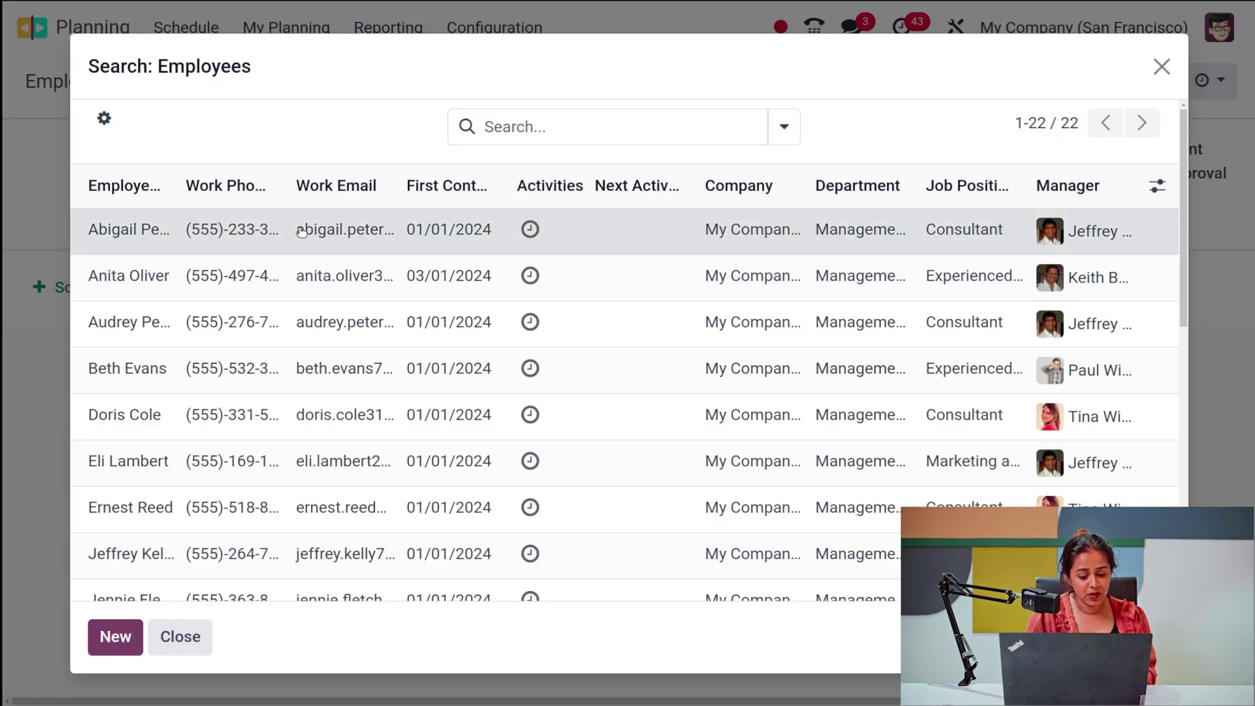
left_click(116, 626)
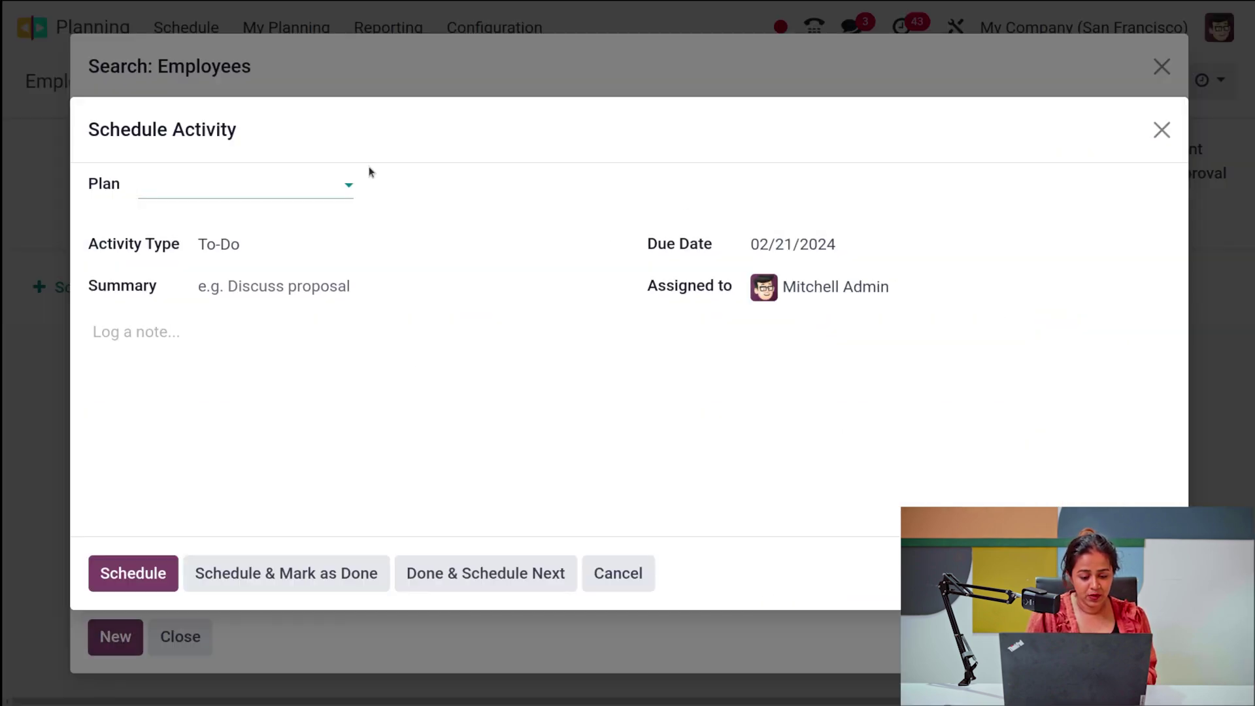
left_click(273, 188)
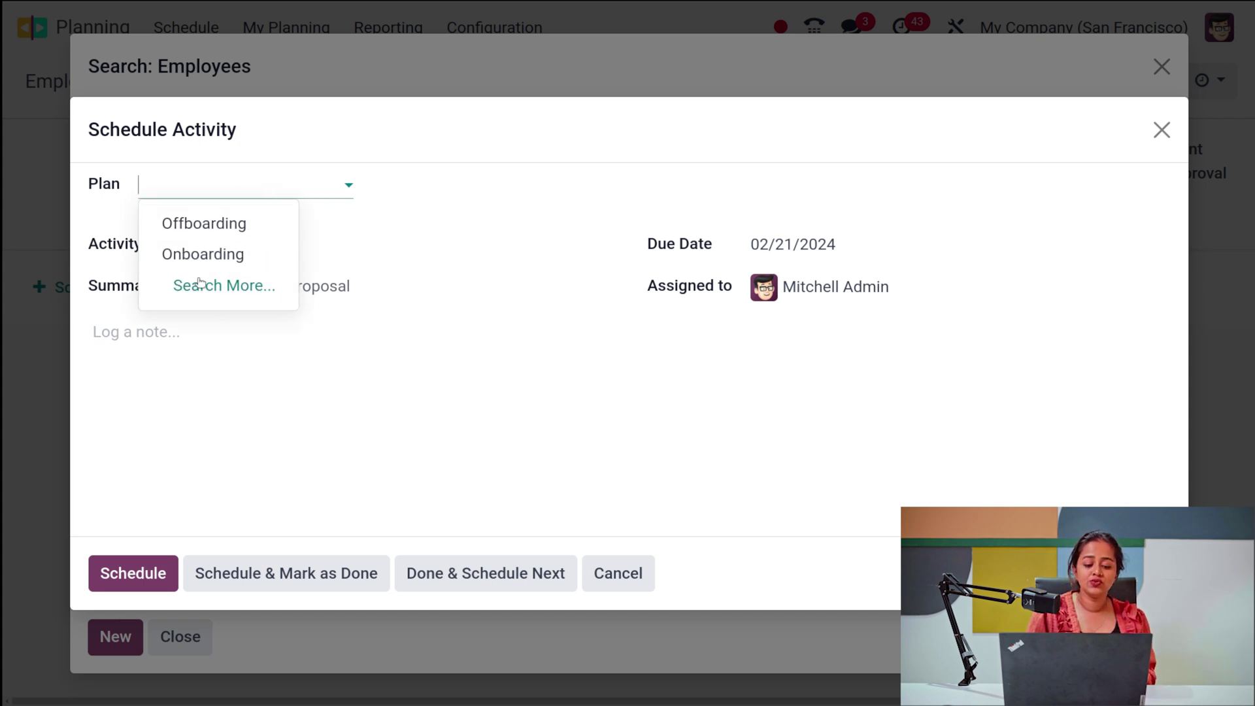
left_click(242, 252)
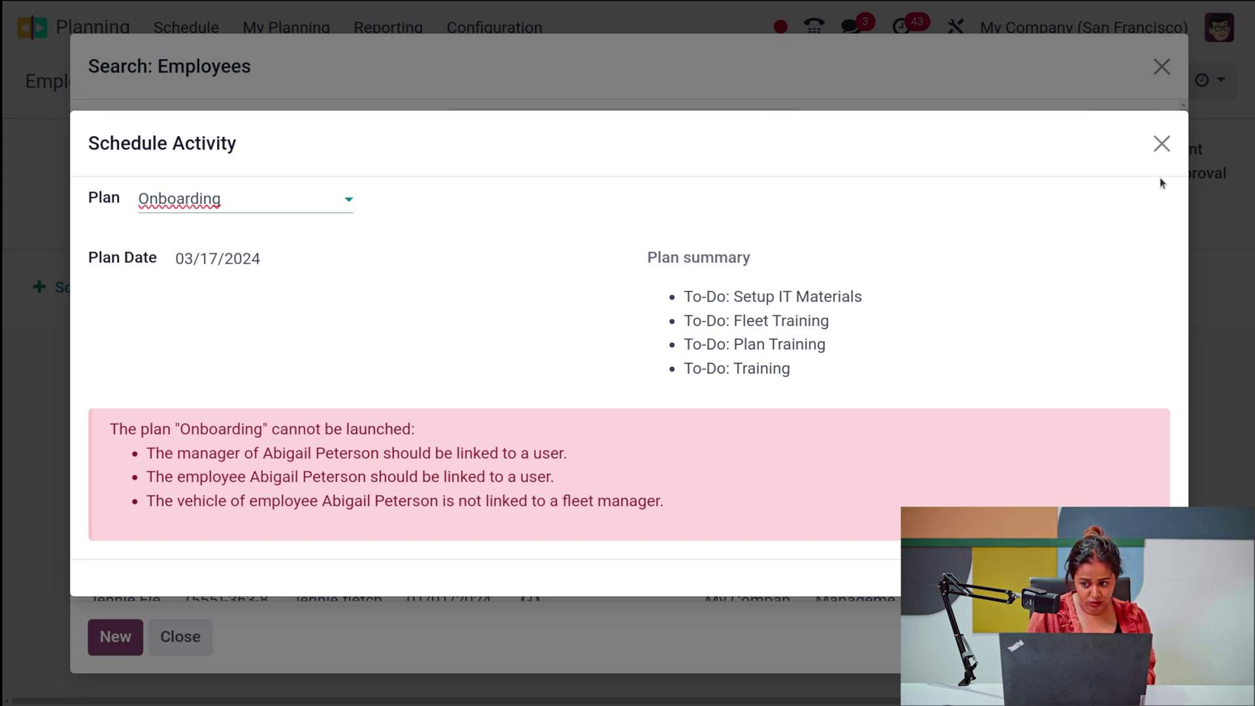
left_click(1164, 144)
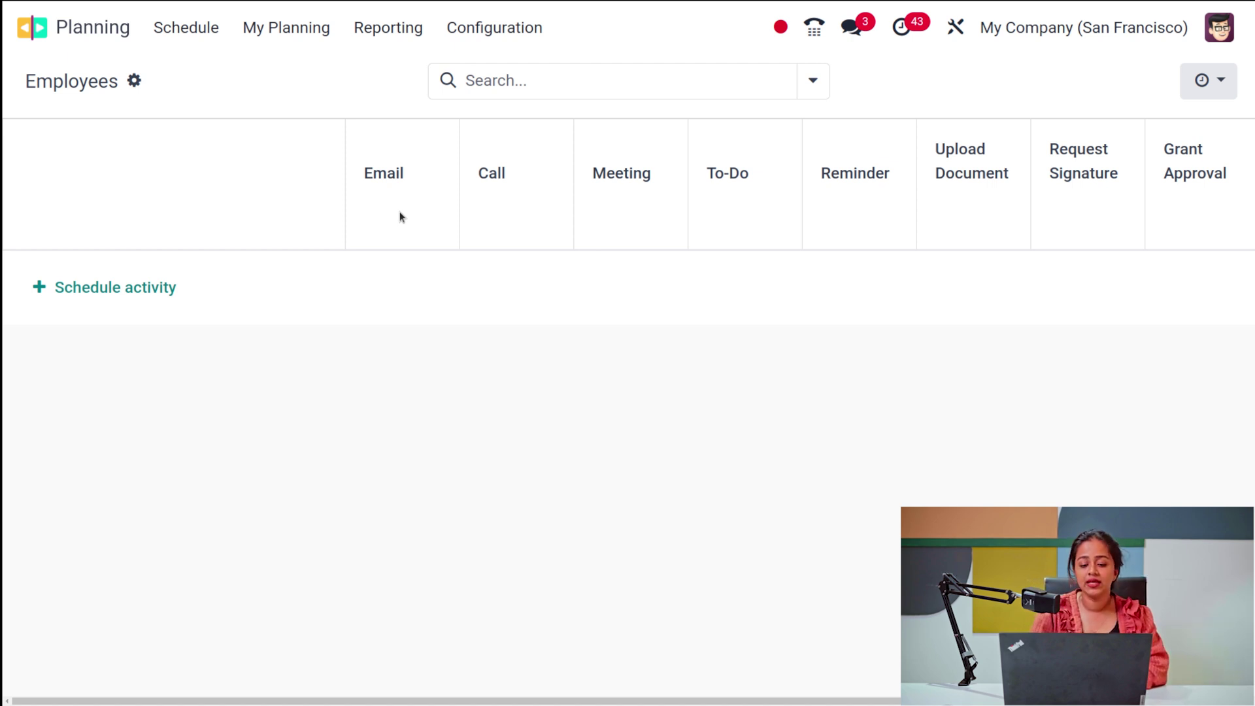
View the employee records as a graph, as a pivot table and as a hierarchy.
left_click(1205, 97)
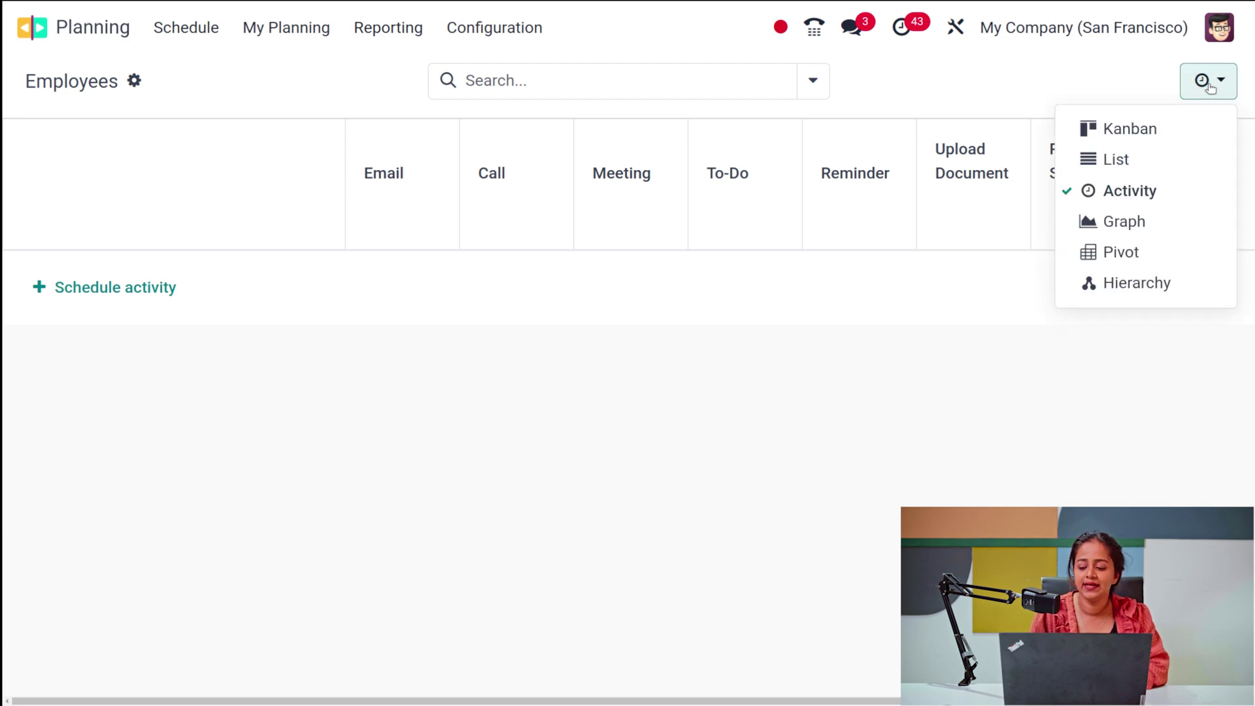
left_click(1157, 223)
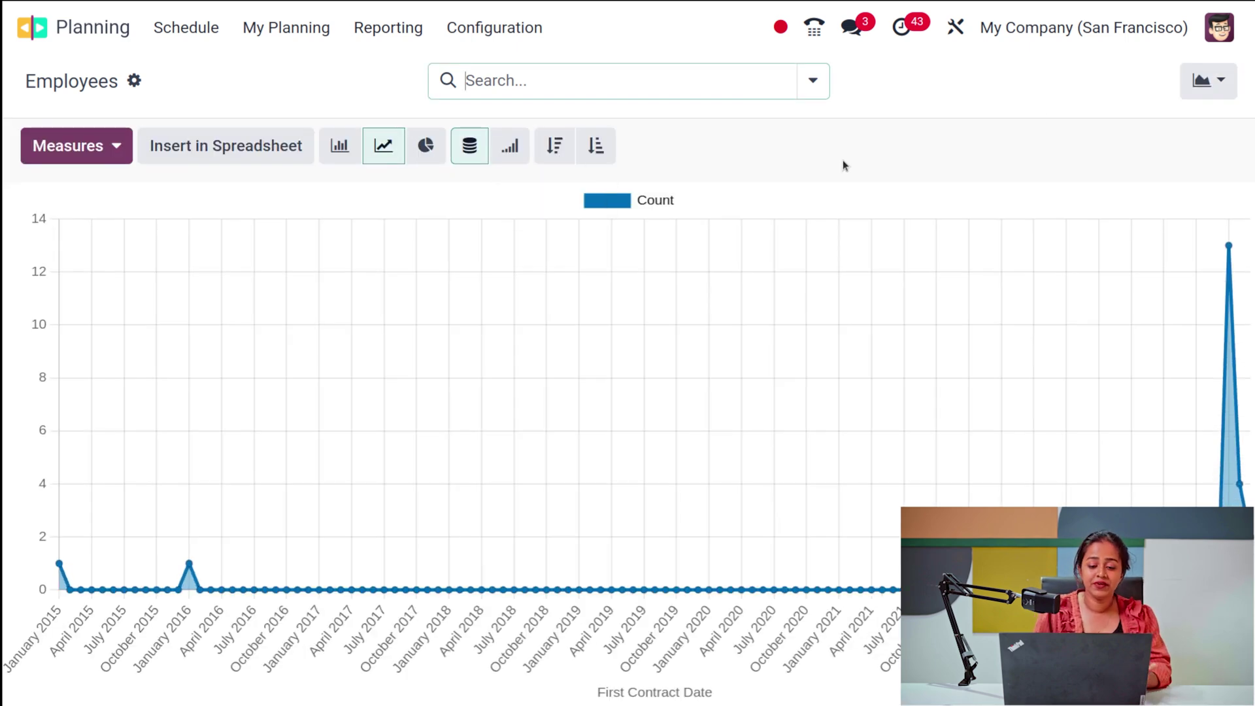
left_click(1208, 81)
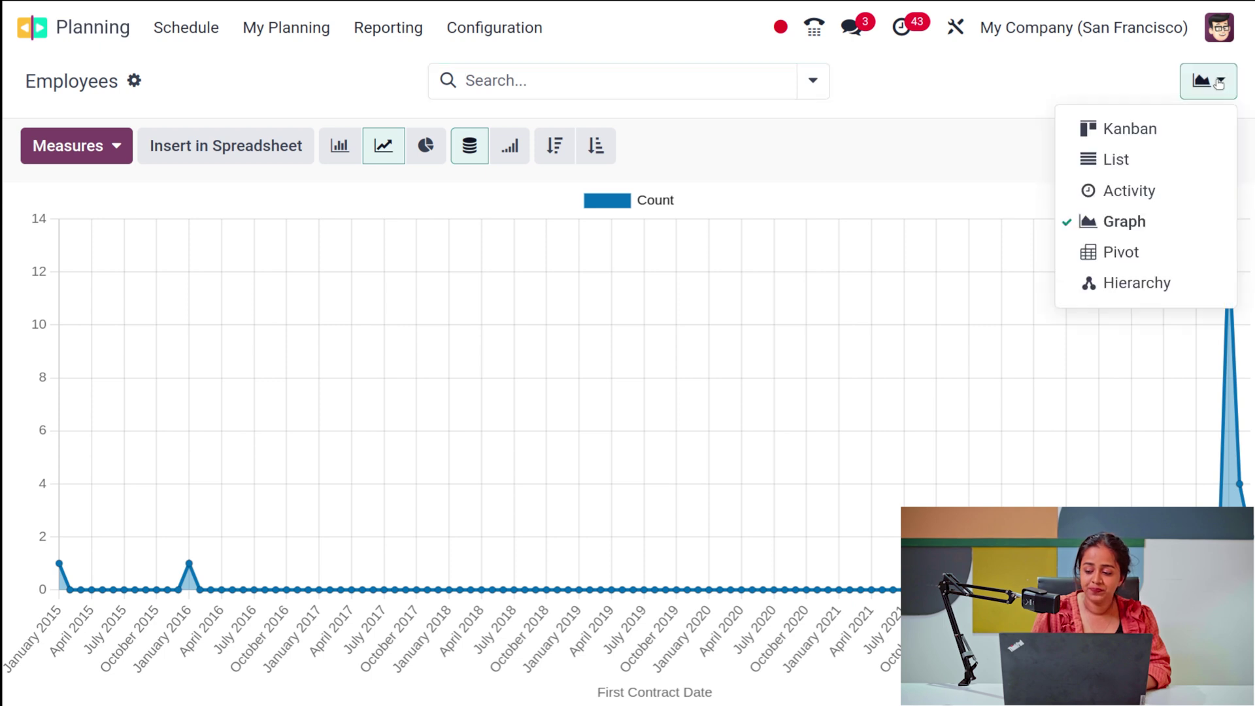
left_click(1159, 250)
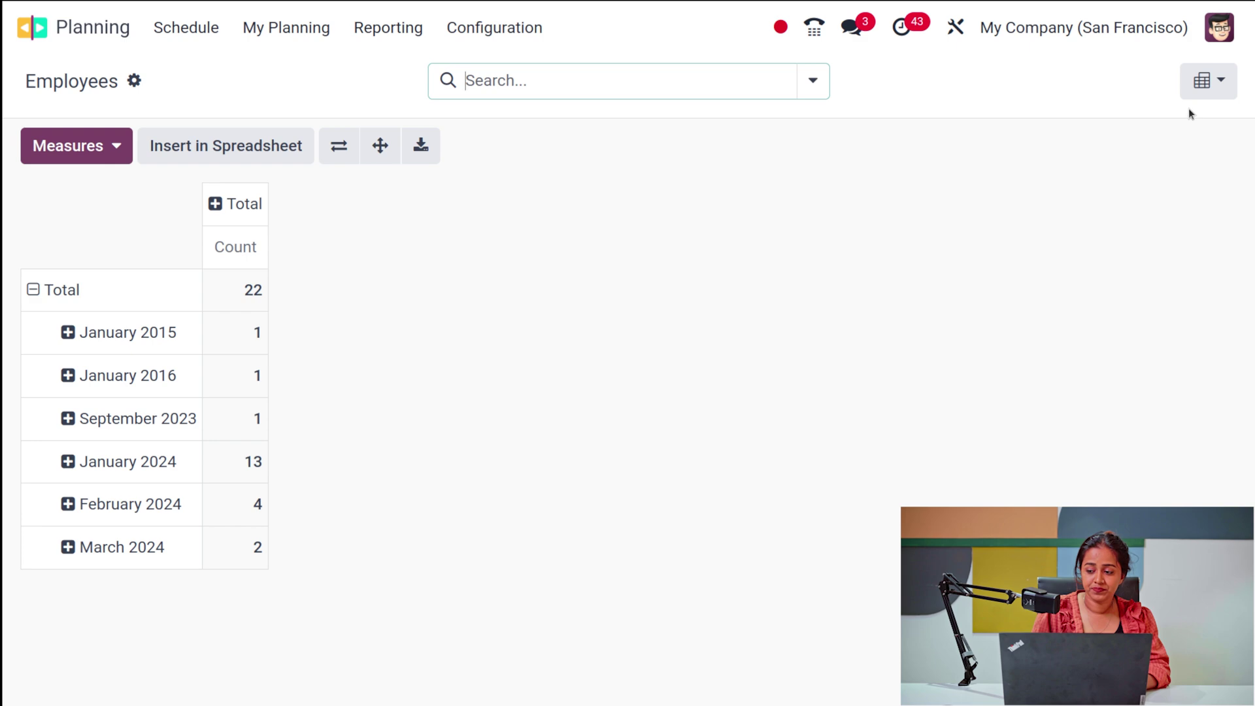
left_click(1208, 81)
left_click(1174, 281)
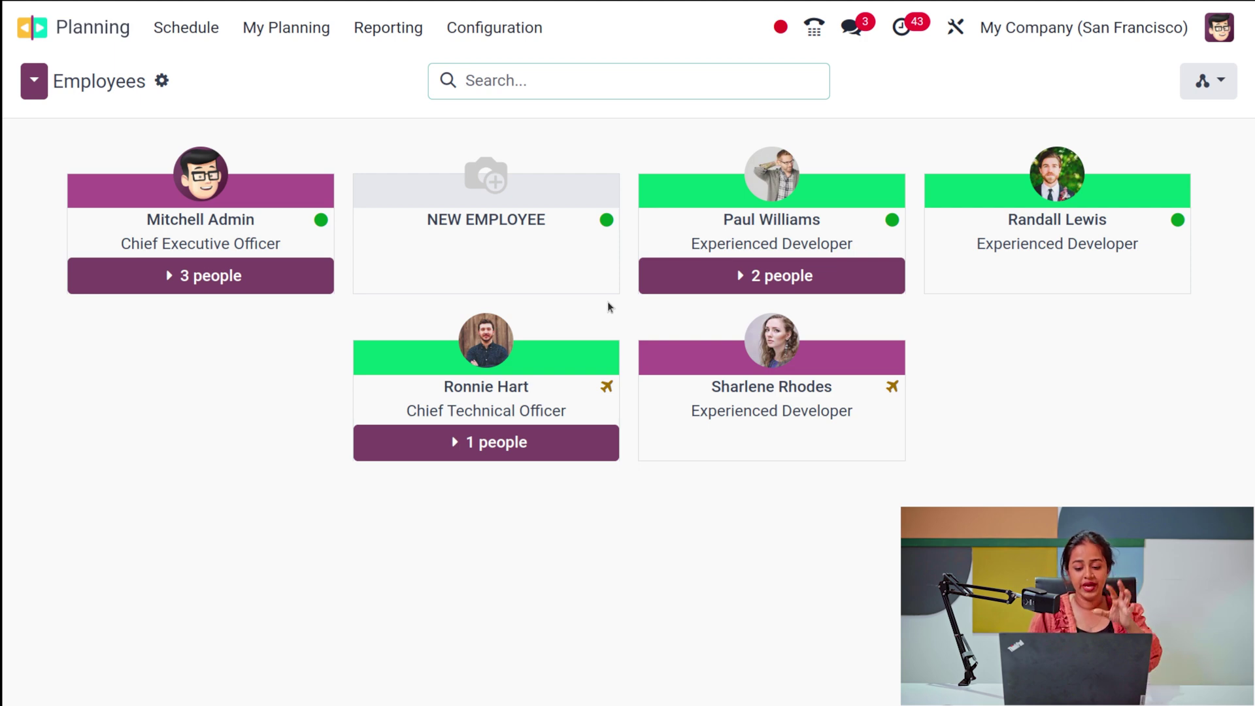
Expand the Chief Executive Officer's direct reports in the hierarchy, examine them and collapse them again.
left_click(188, 274)
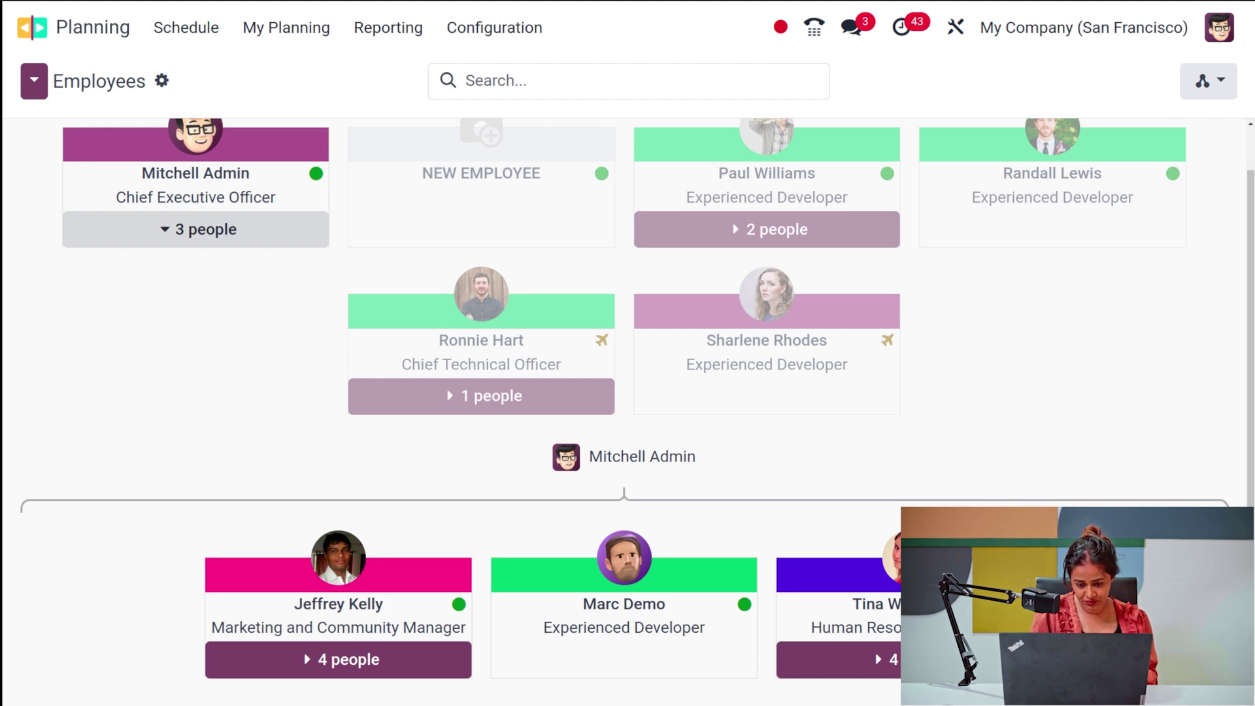
scroll(557, 444, "up", 1)
left_click(233, 274)
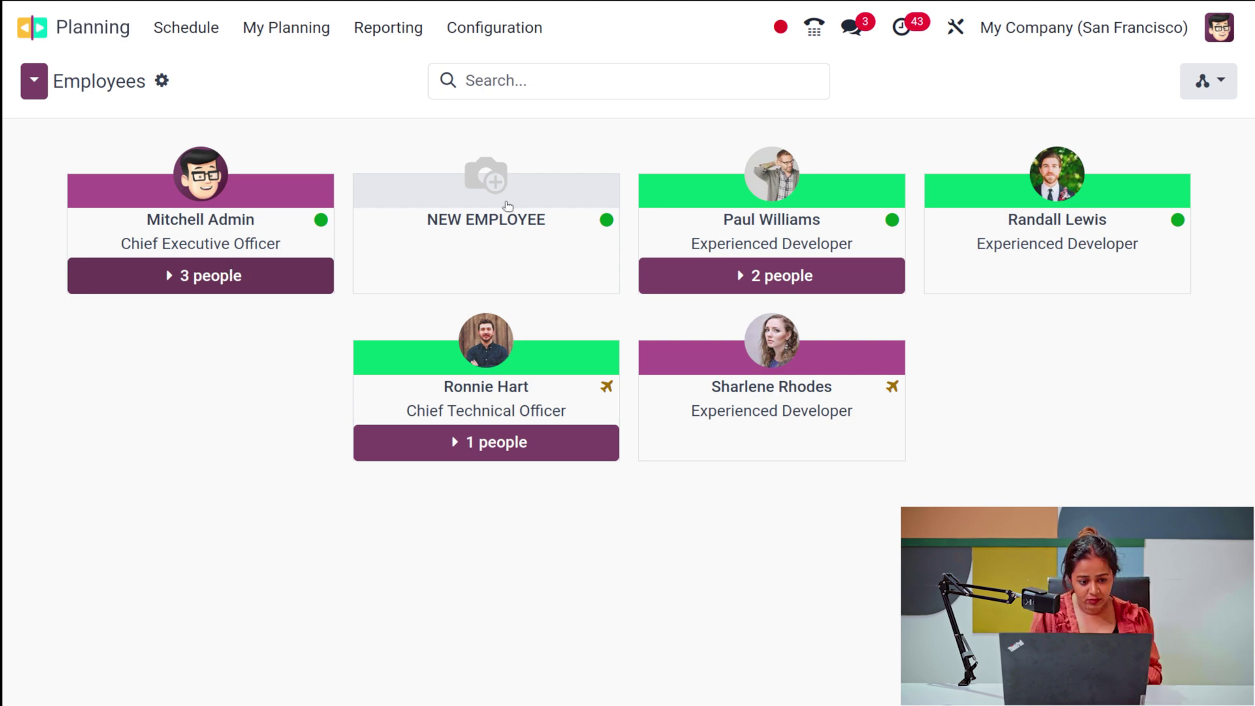
Open the Materials configuration and look through the listed materials with their roles and working times.
left_click(498, 36)
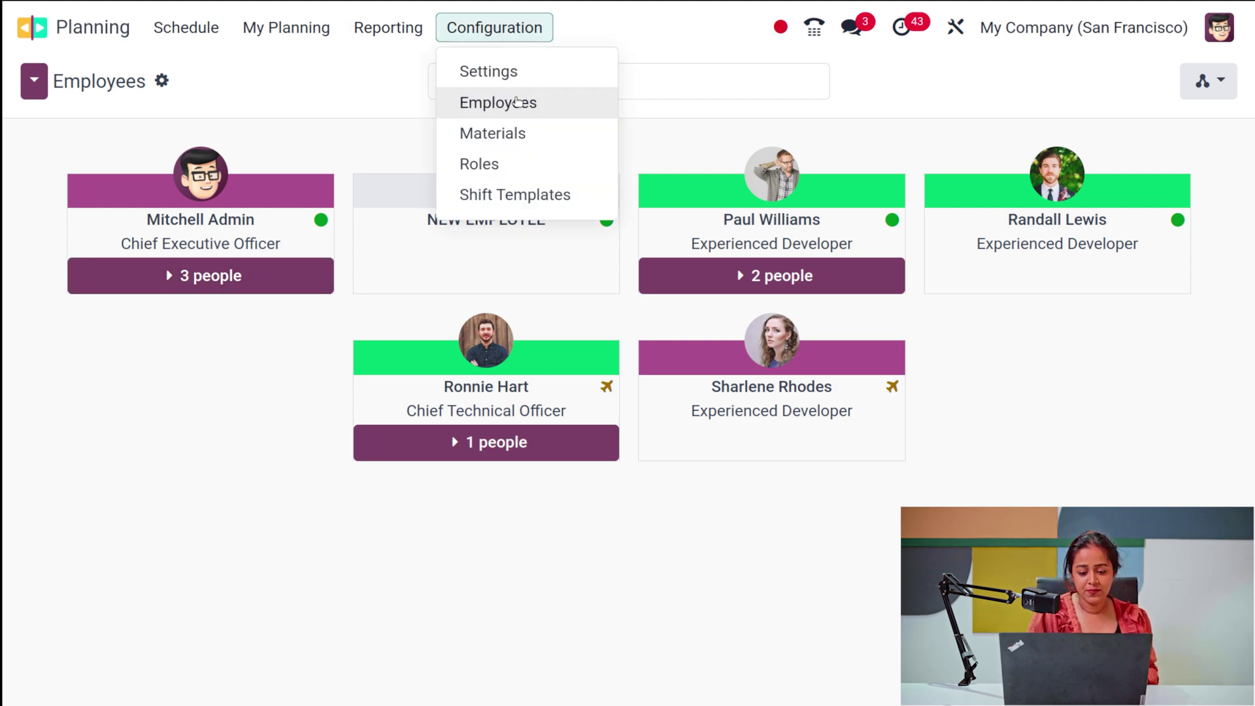
left_click(513, 134)
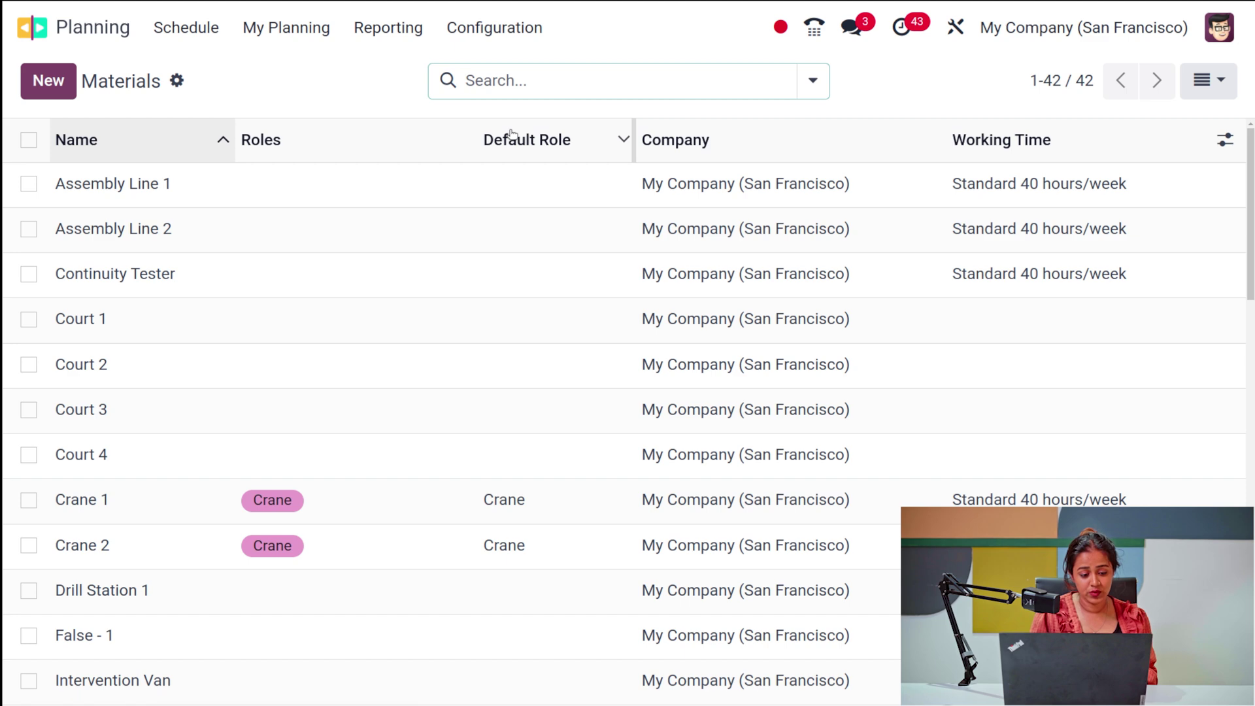
scroll(106, 529, "down", 5)
scroll(107, 528, "down", 6)
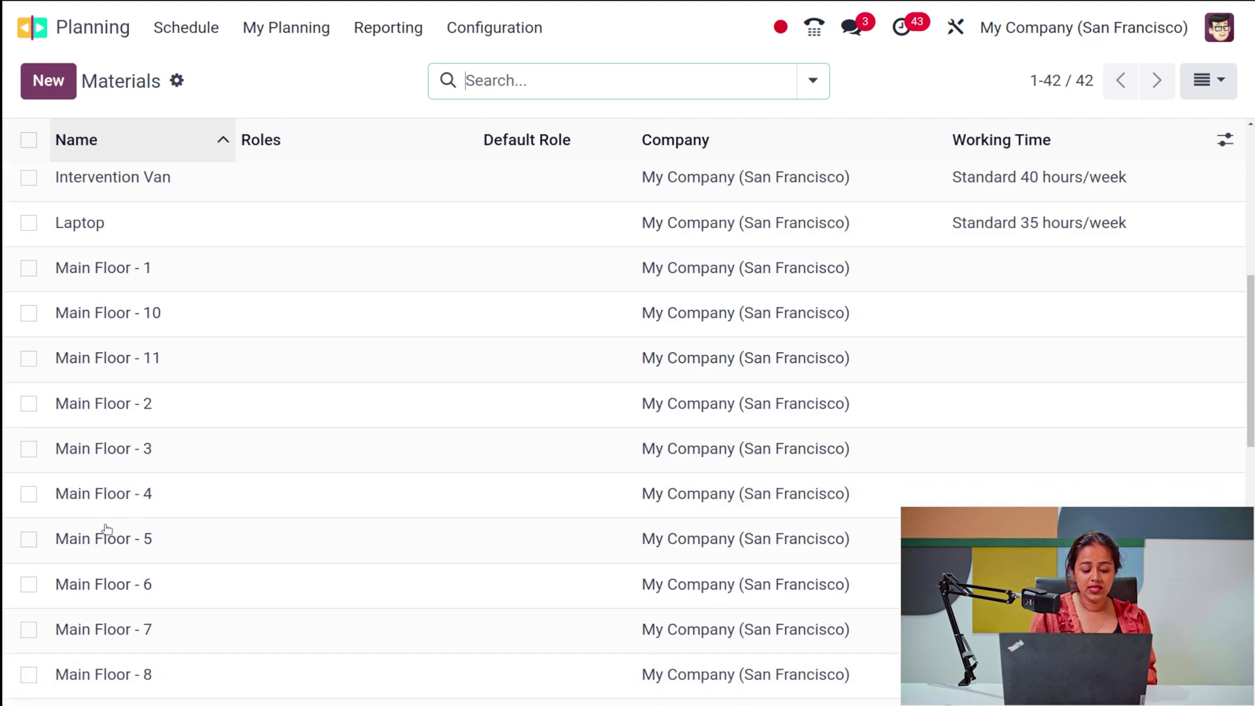
scroll(107, 528, "up", 14)
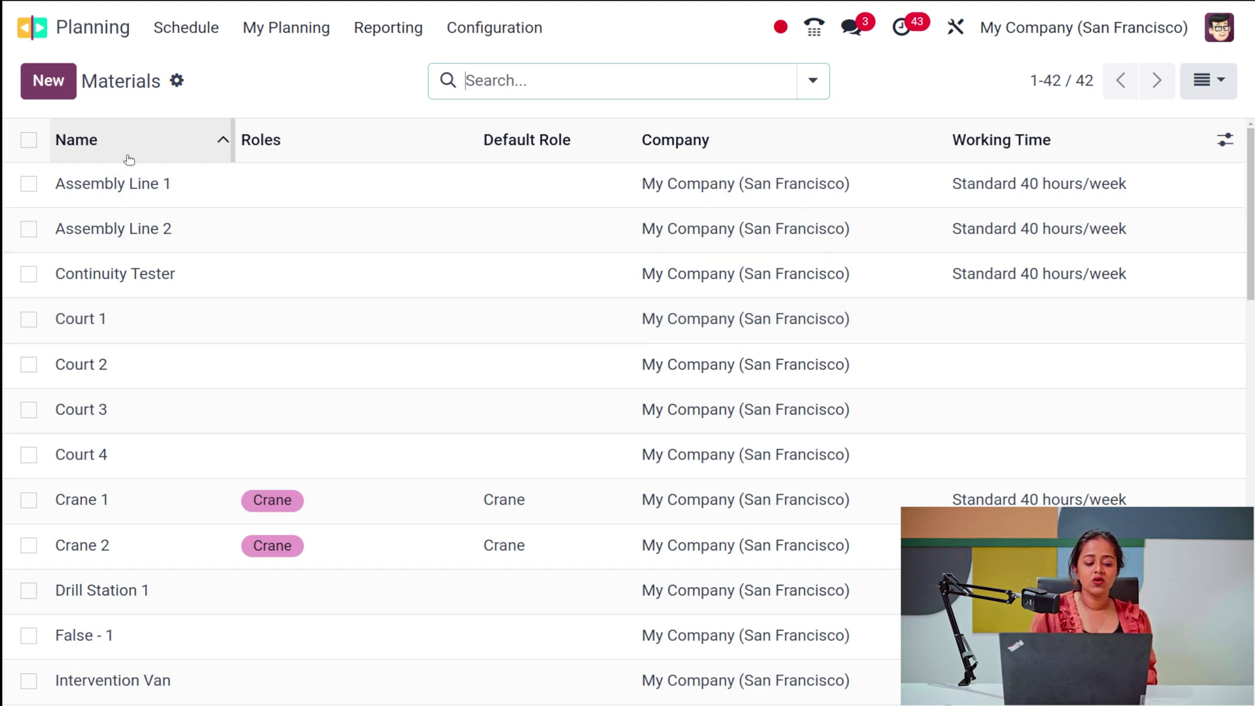
Add a material named crane with the default role Crane and save it.
left_click(29, 77)
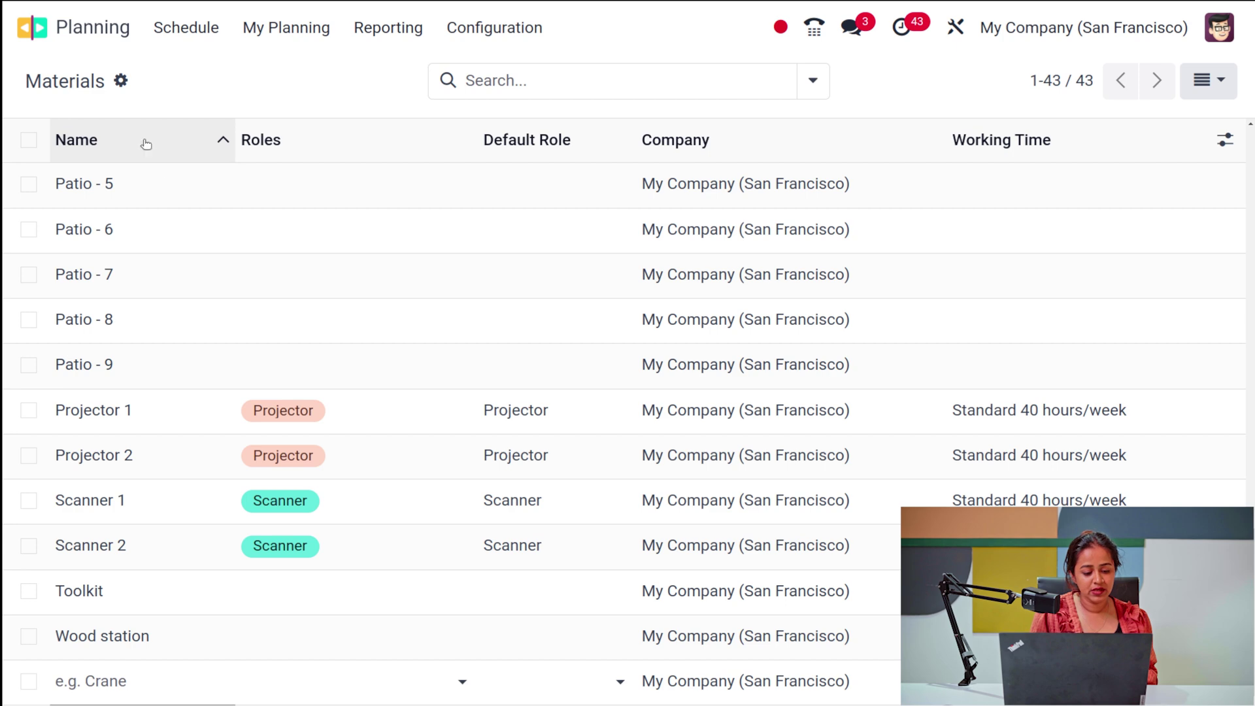
type("crane")
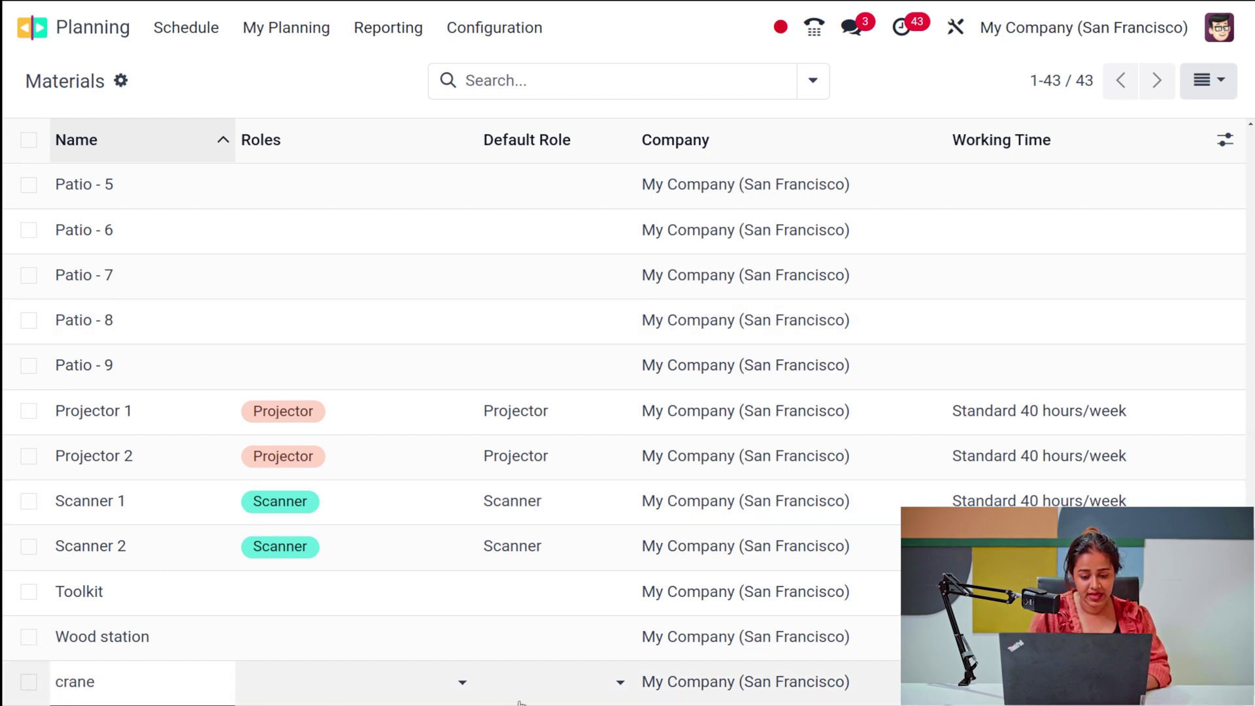
left_click(516, 680)
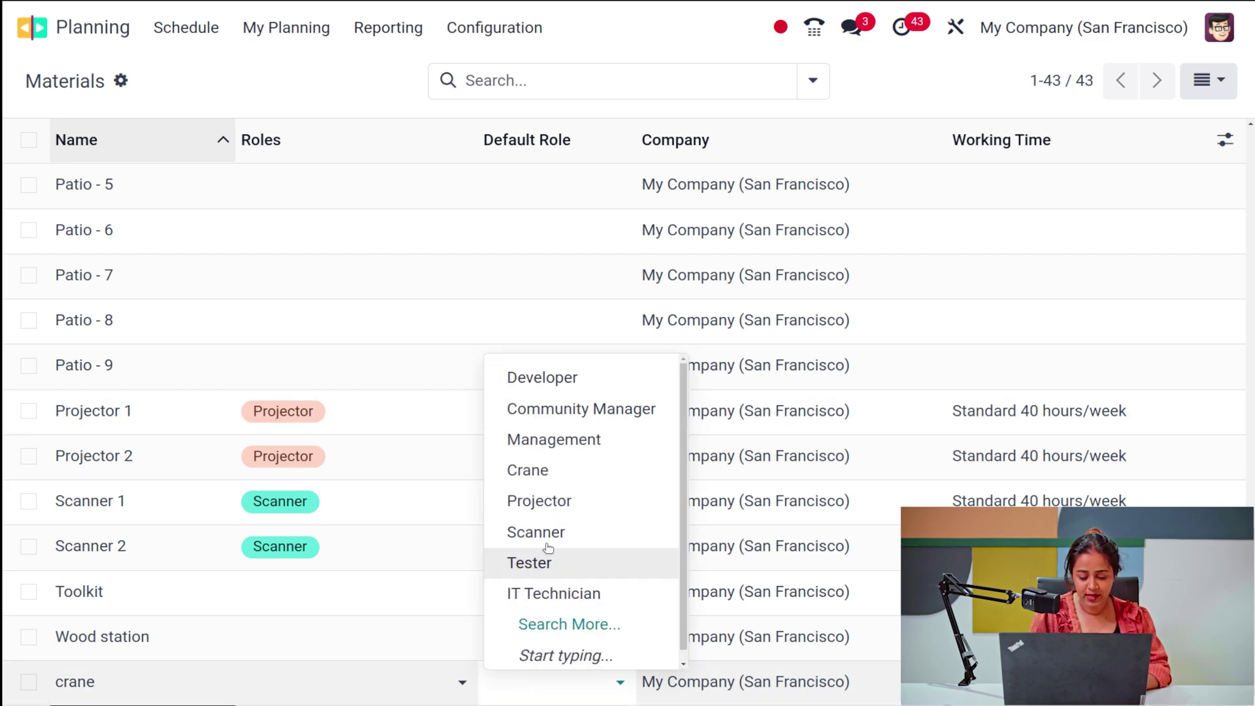
left_click(527, 470)
left_click_drag(540, 474, 576, 599)
left_click(576, 598)
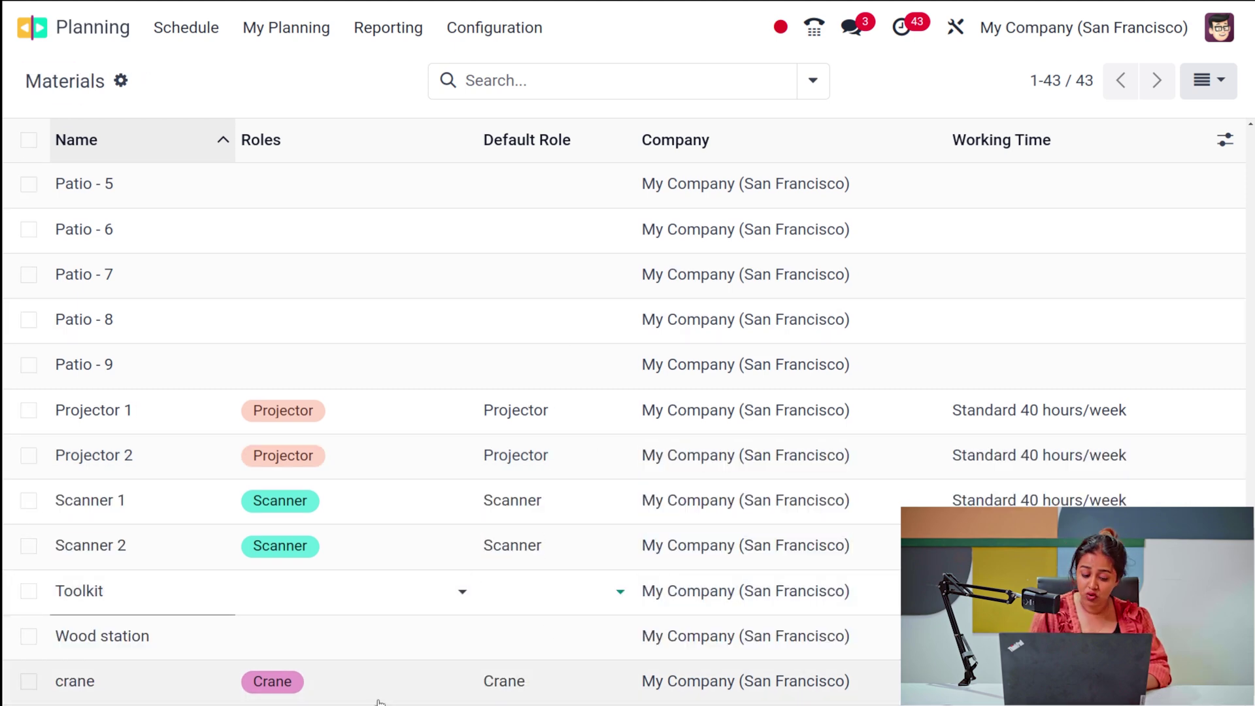
scroll(864, 446, "up", 15)
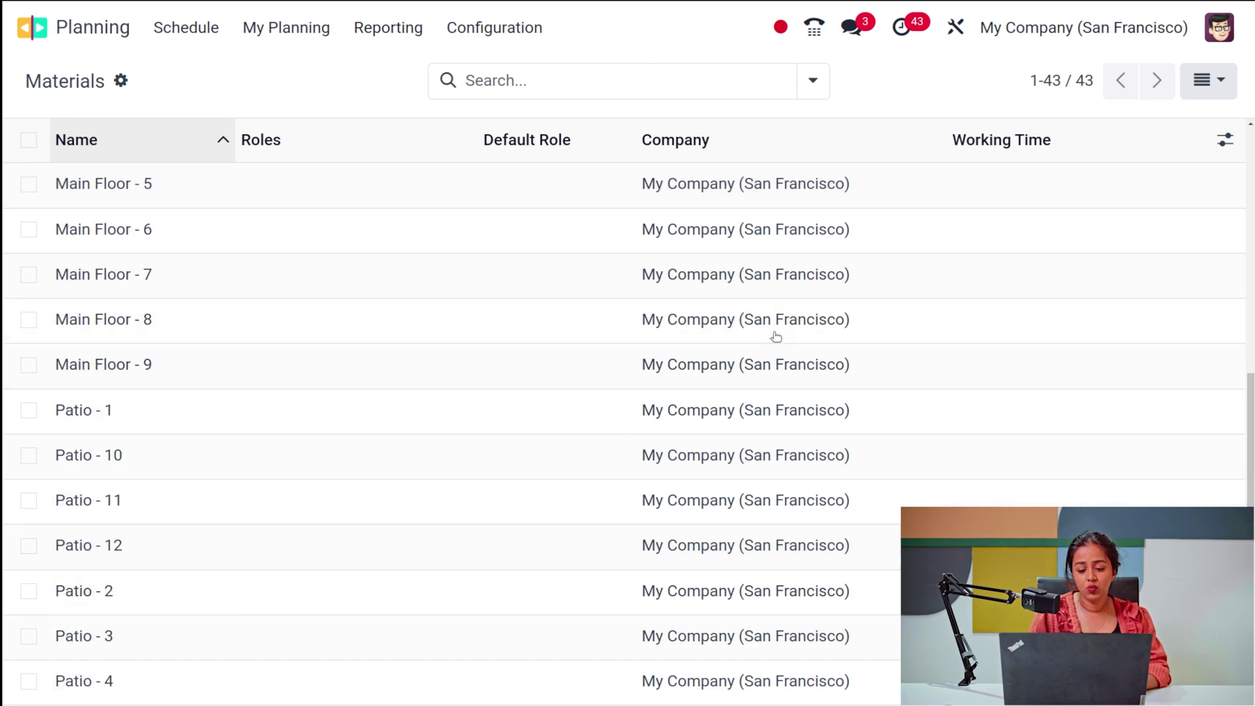
left_click(323, 78)
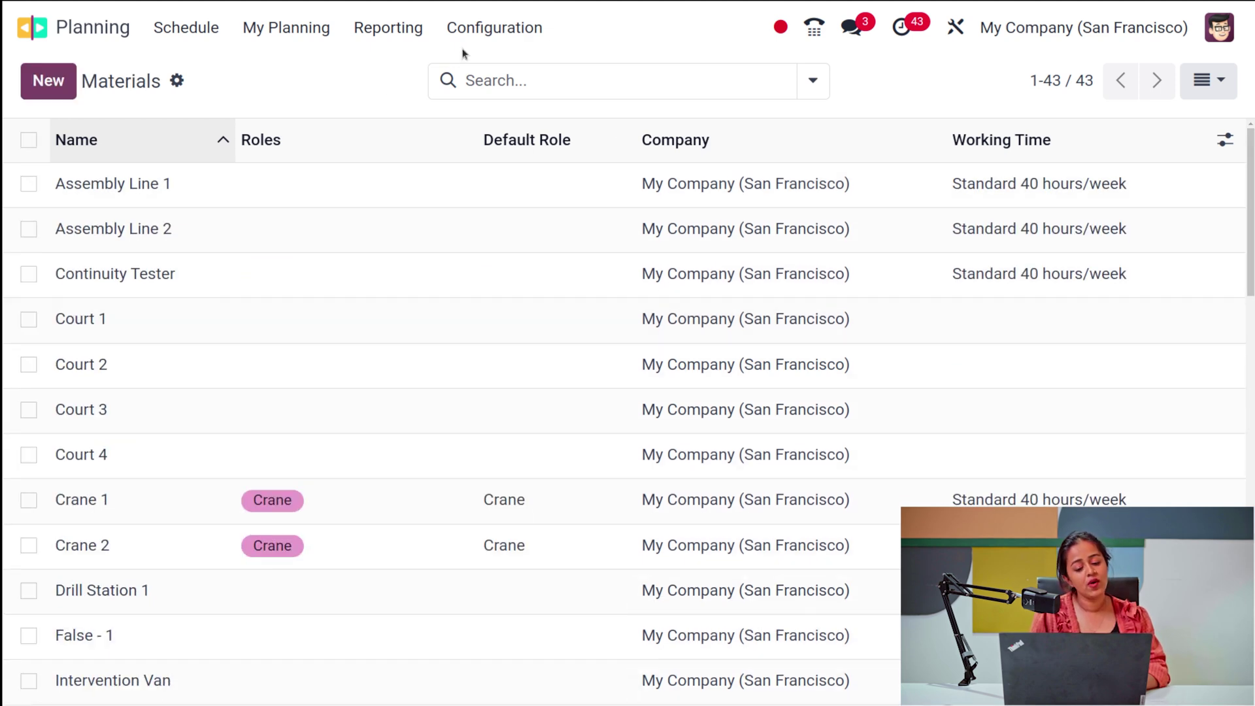
In the Roles configuration, add a cleaner role with an Experienced Developer as resource and Office Cleaning Service (SUB) as service.
left_click(468, 31)
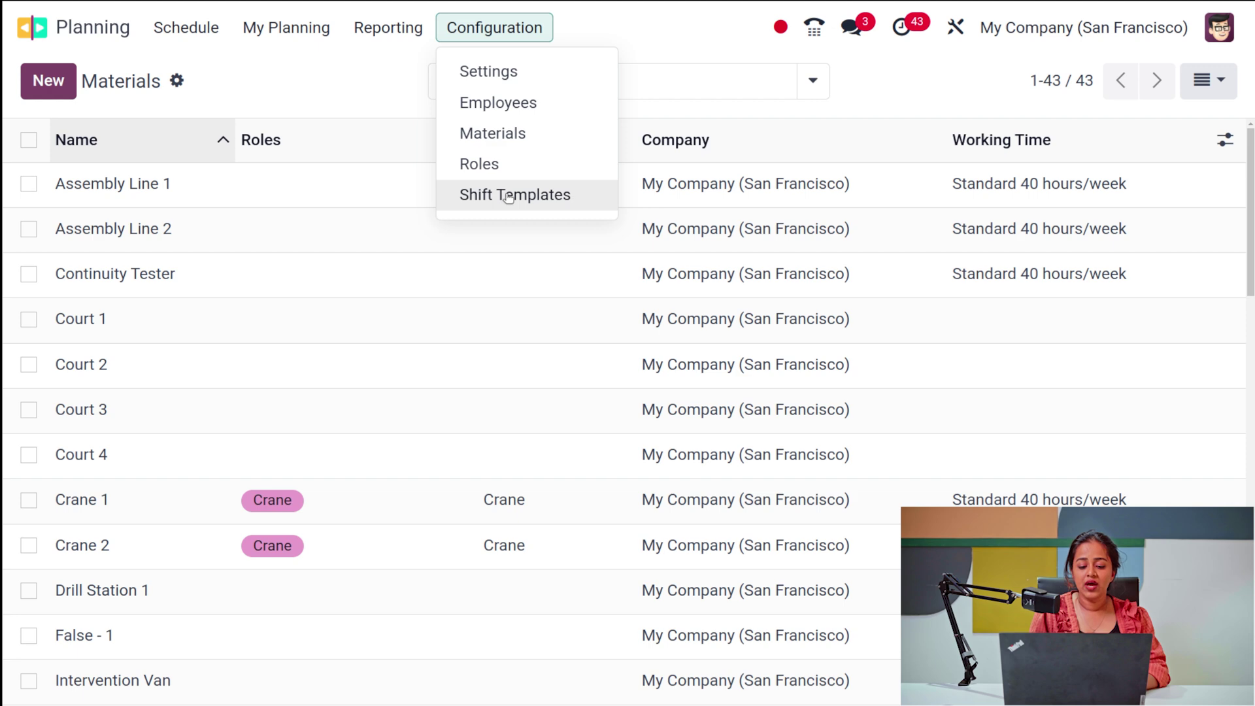
left_click(492, 167)
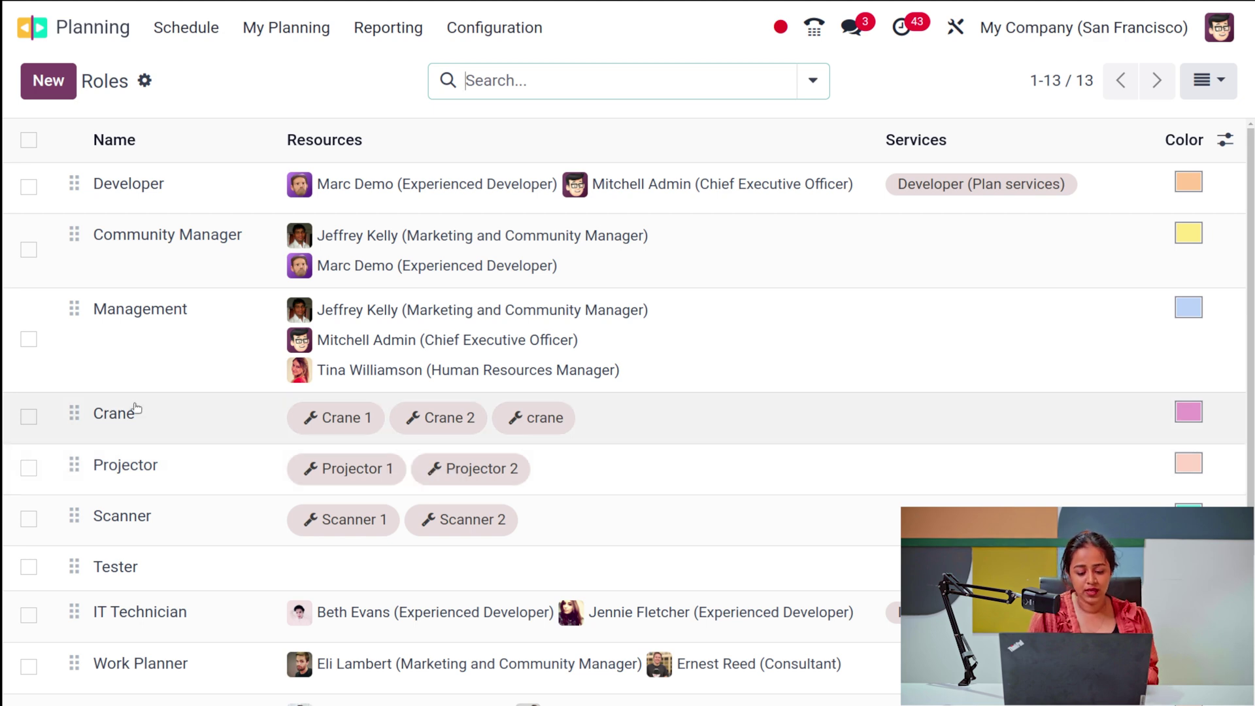
left_click(60, 97)
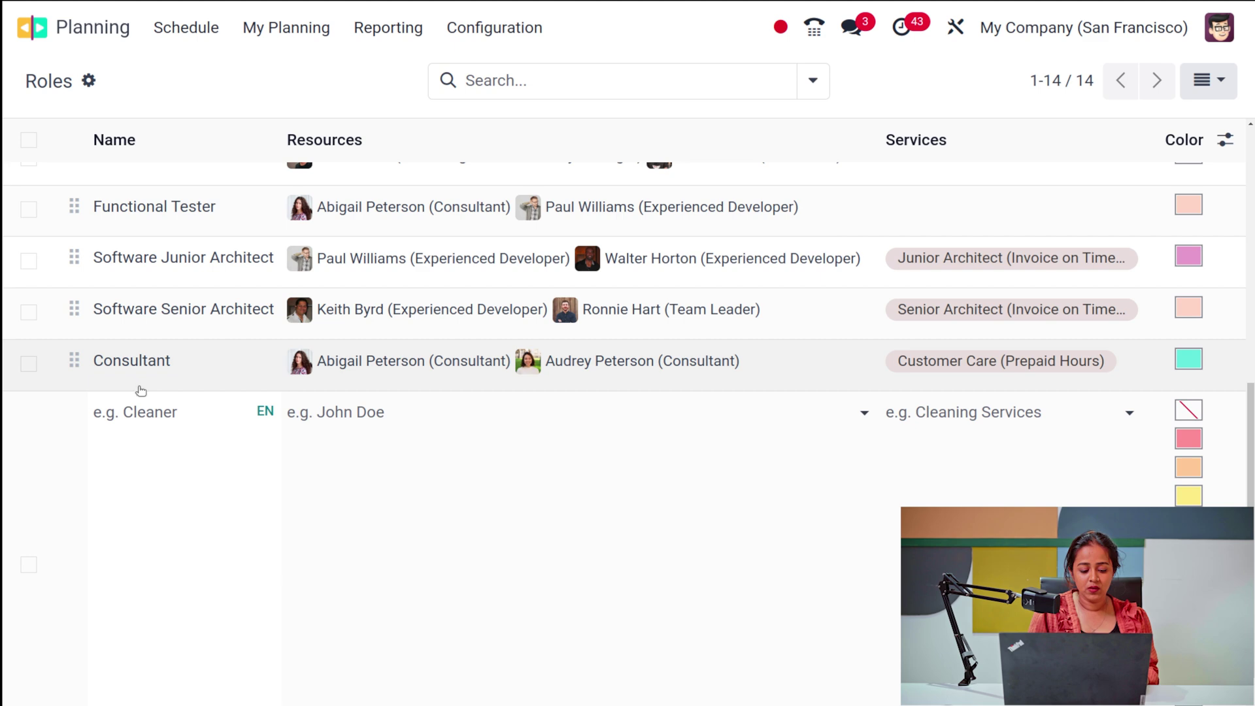
type("cleaner")
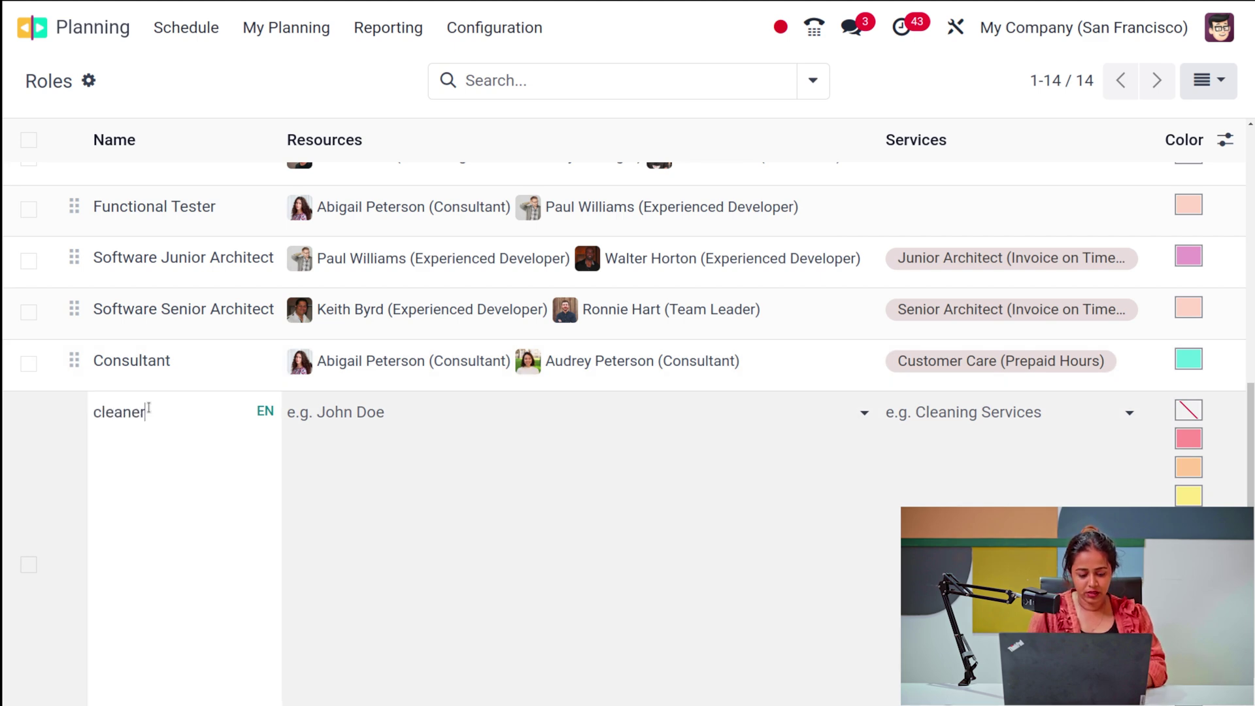
left_click(392, 413)
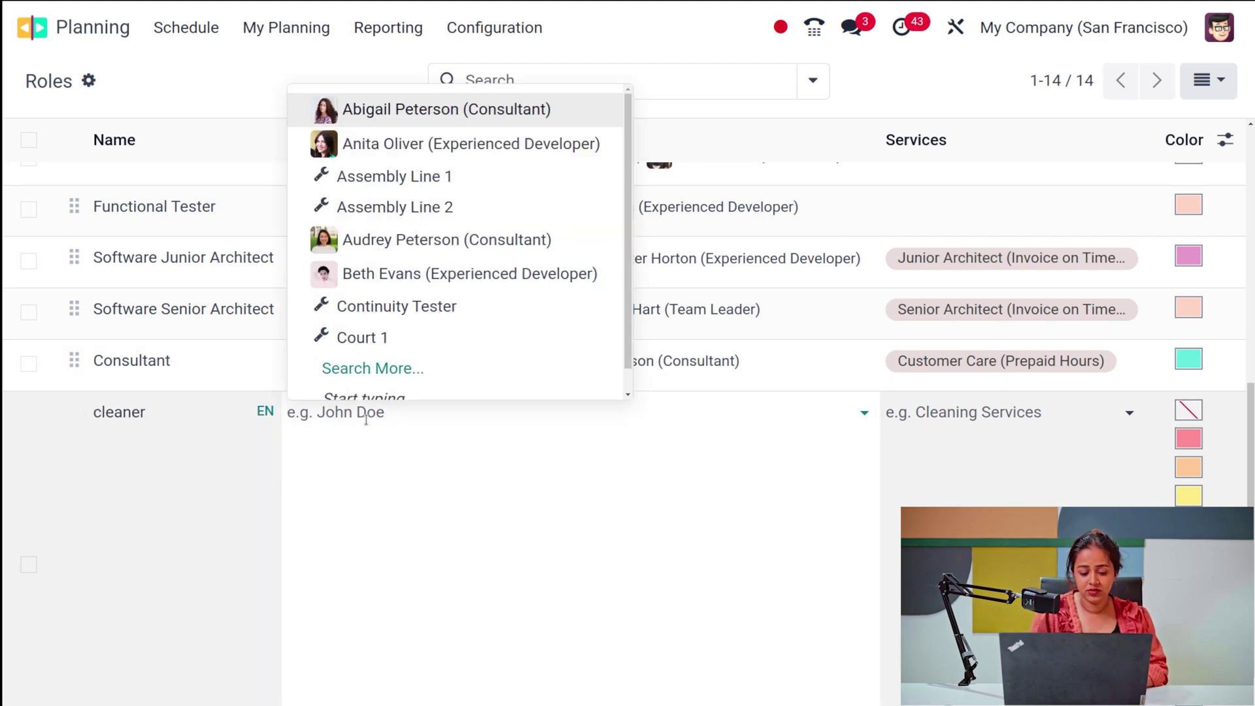
left_click(410, 145)
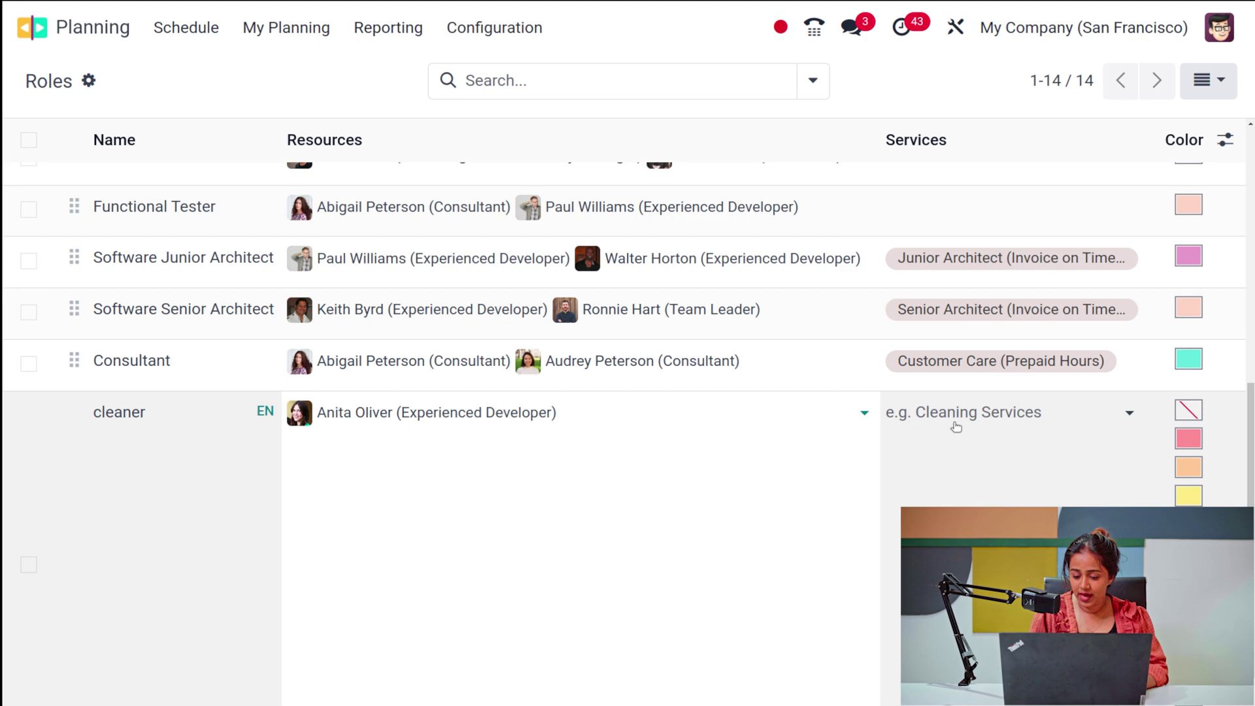
left_click(954, 425)
type("cl")
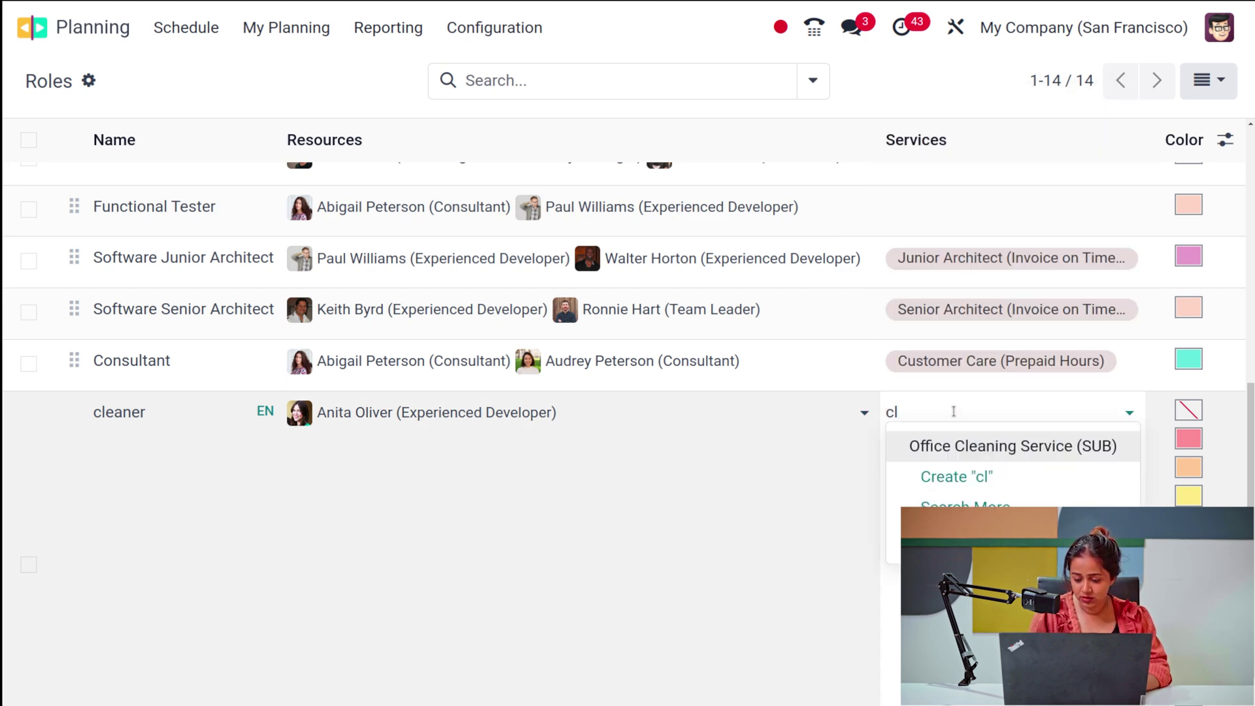
left_click(973, 447)
scroll(700, 489, "up", 5)
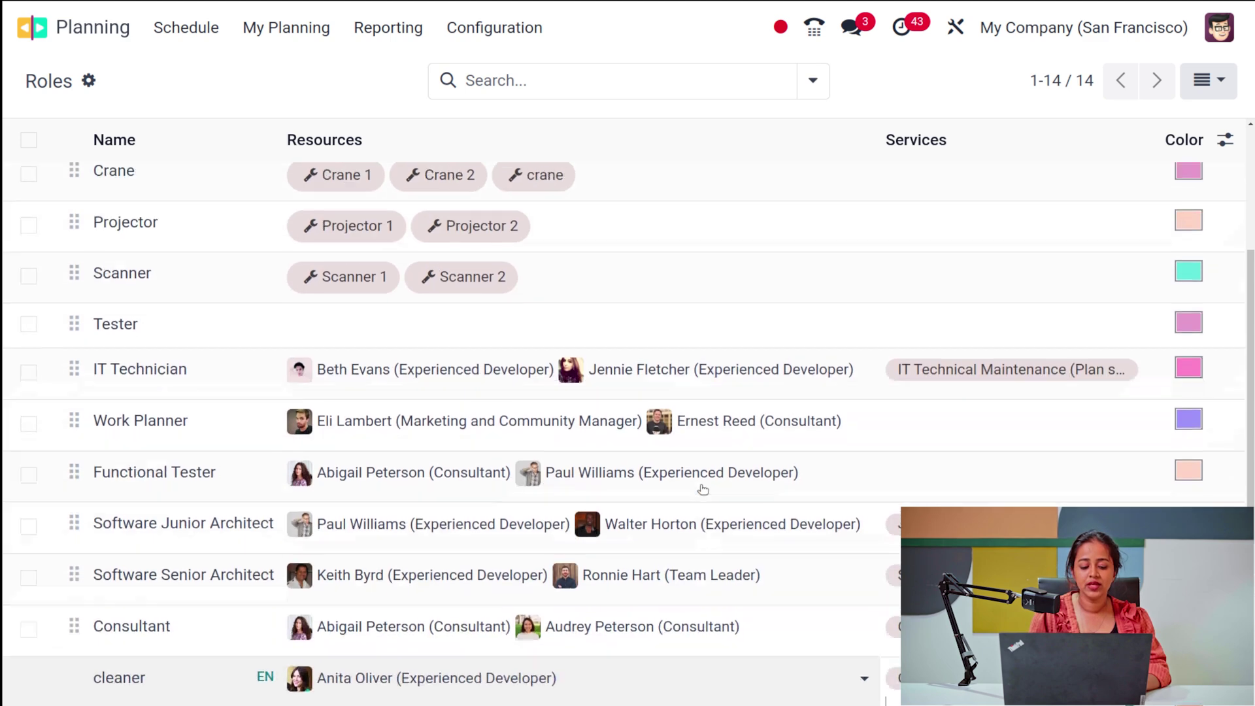
left_click(363, 103)
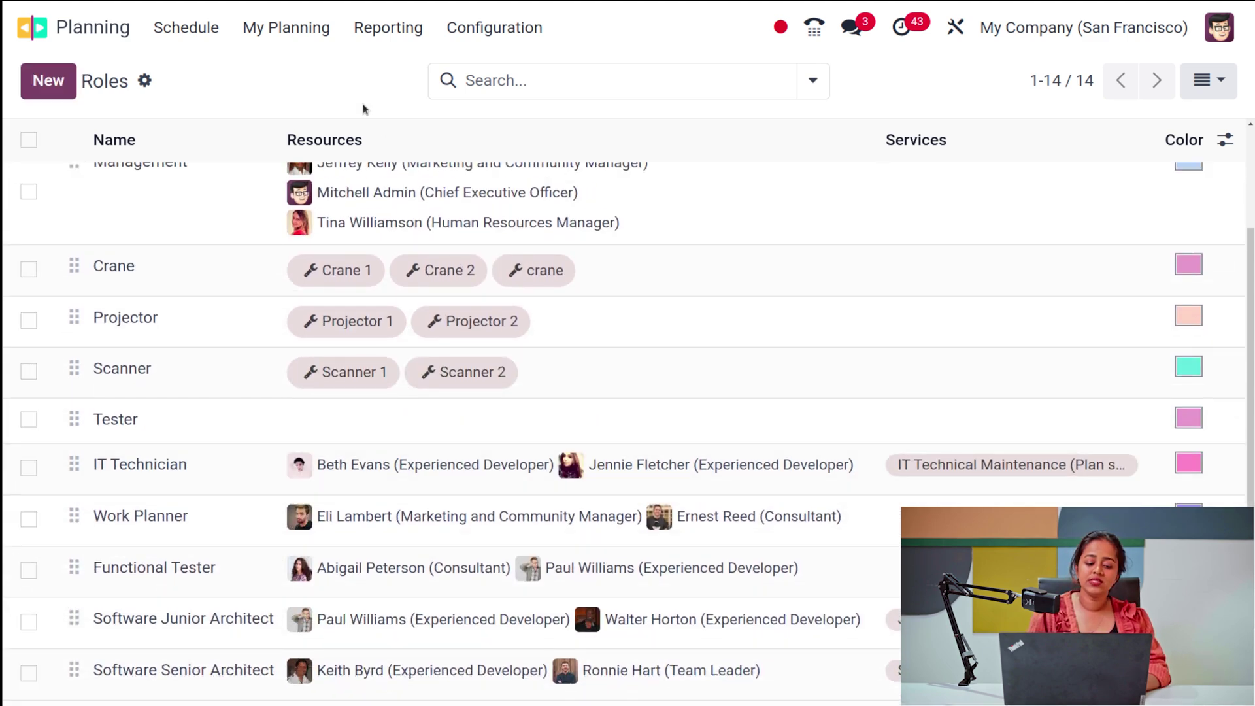
Open the Shift Templates configuration and look through the listed templates with their hours, roles and projects.
left_click(504, 33)
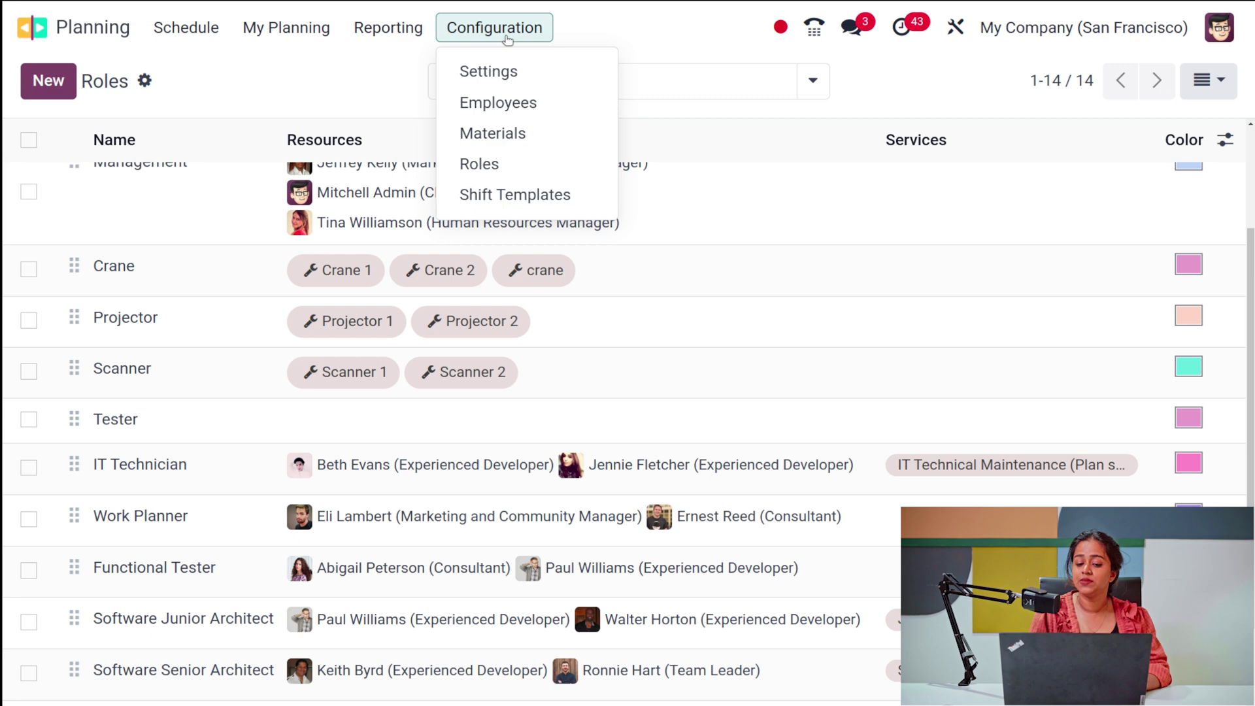
left_click(507, 70)
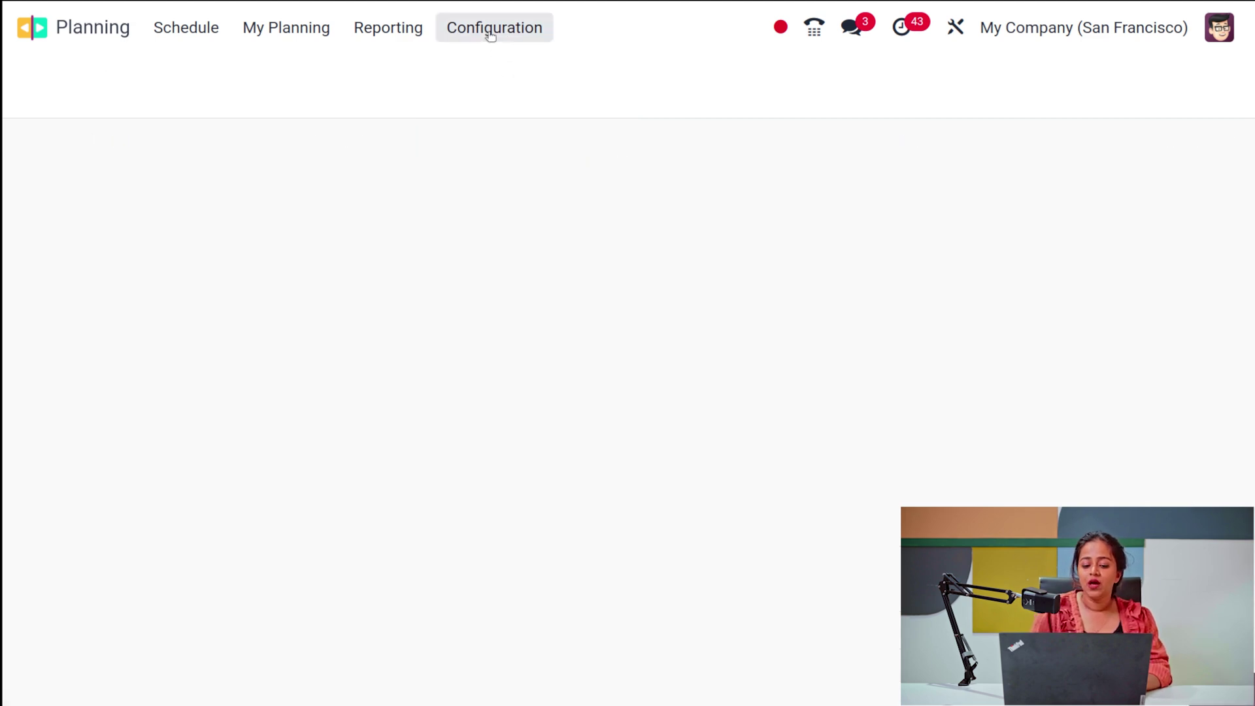
left_click(492, 29)
left_click(491, 204)
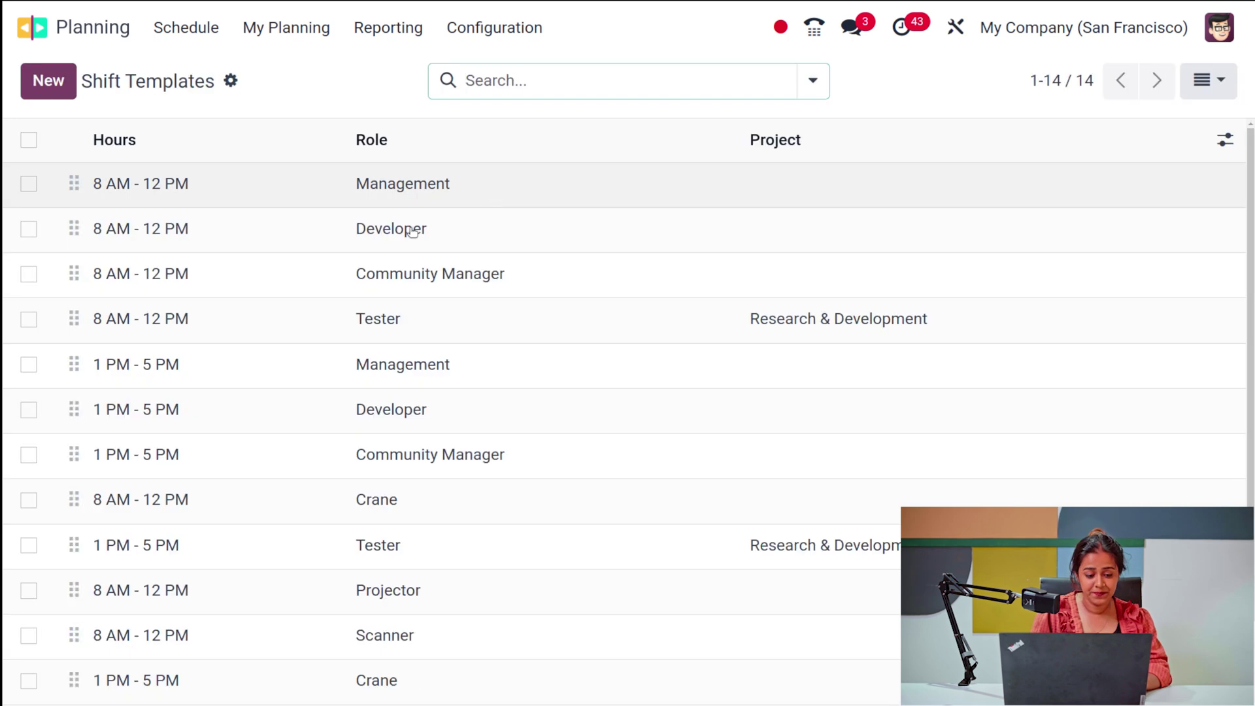
scroll(261, 563, "down", 2)
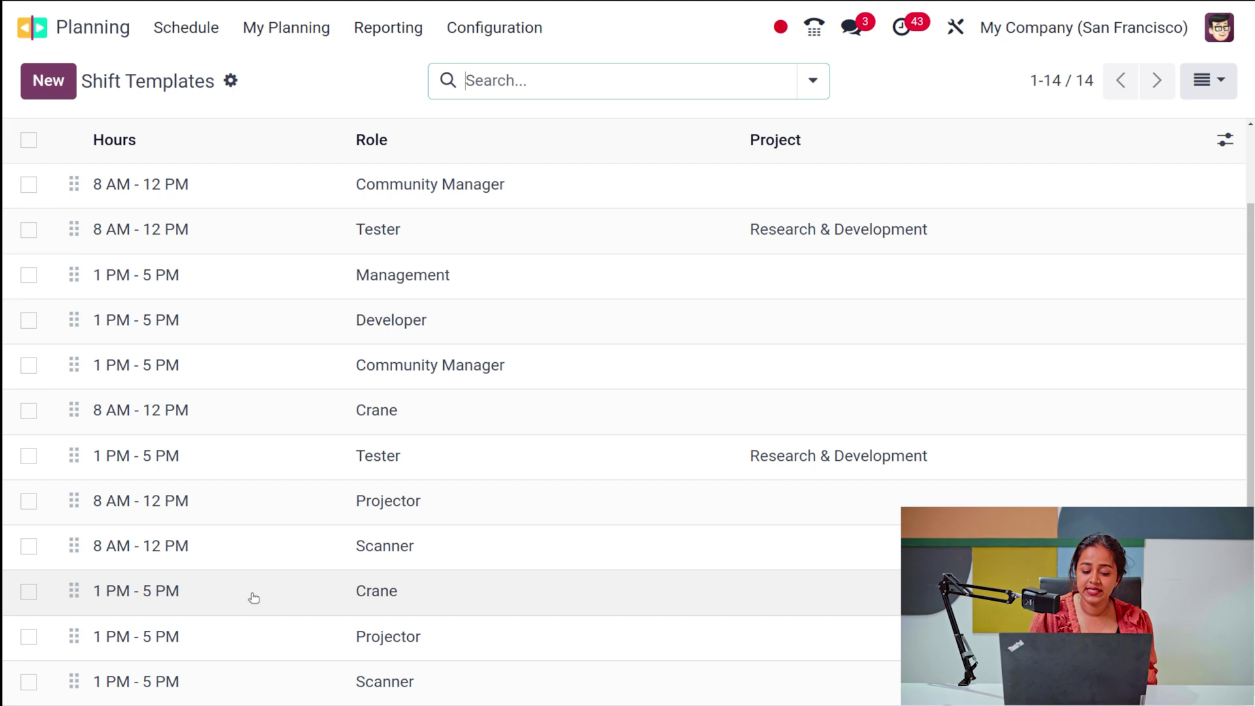
scroll(289, 286, "up", 2)
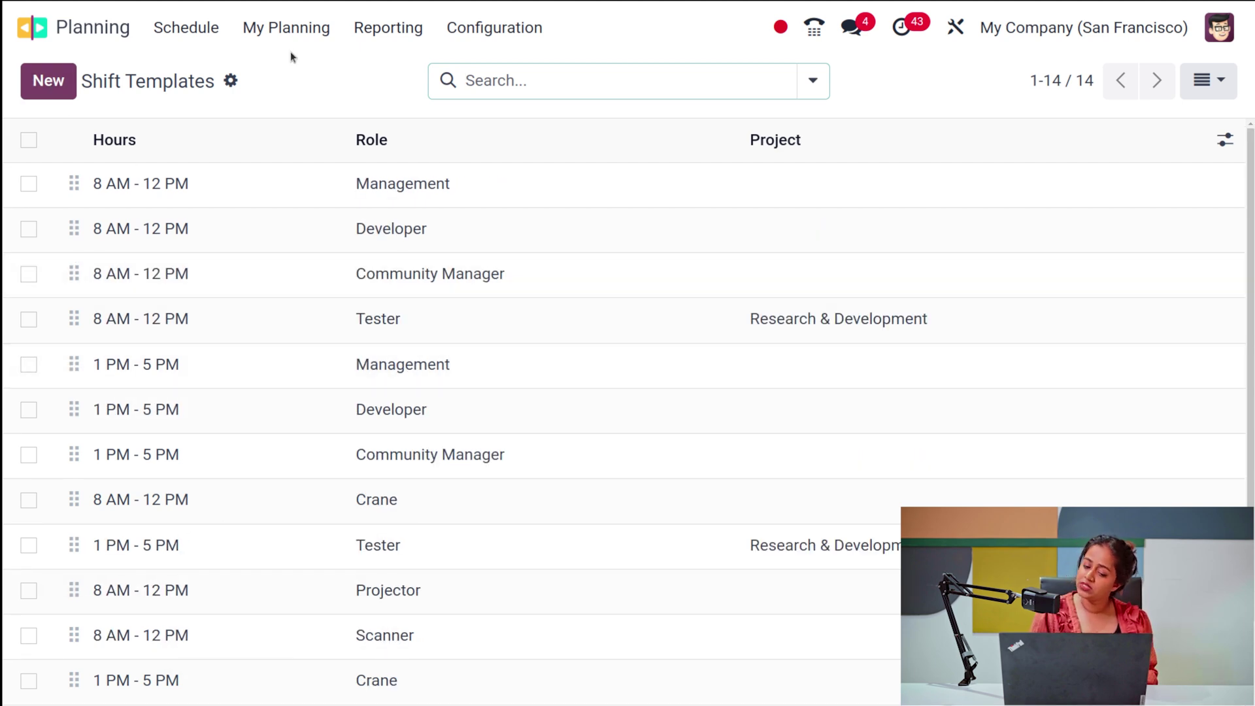
Open a new shift template form and examine the available role and project options without selecting any.
left_click(64, 94)
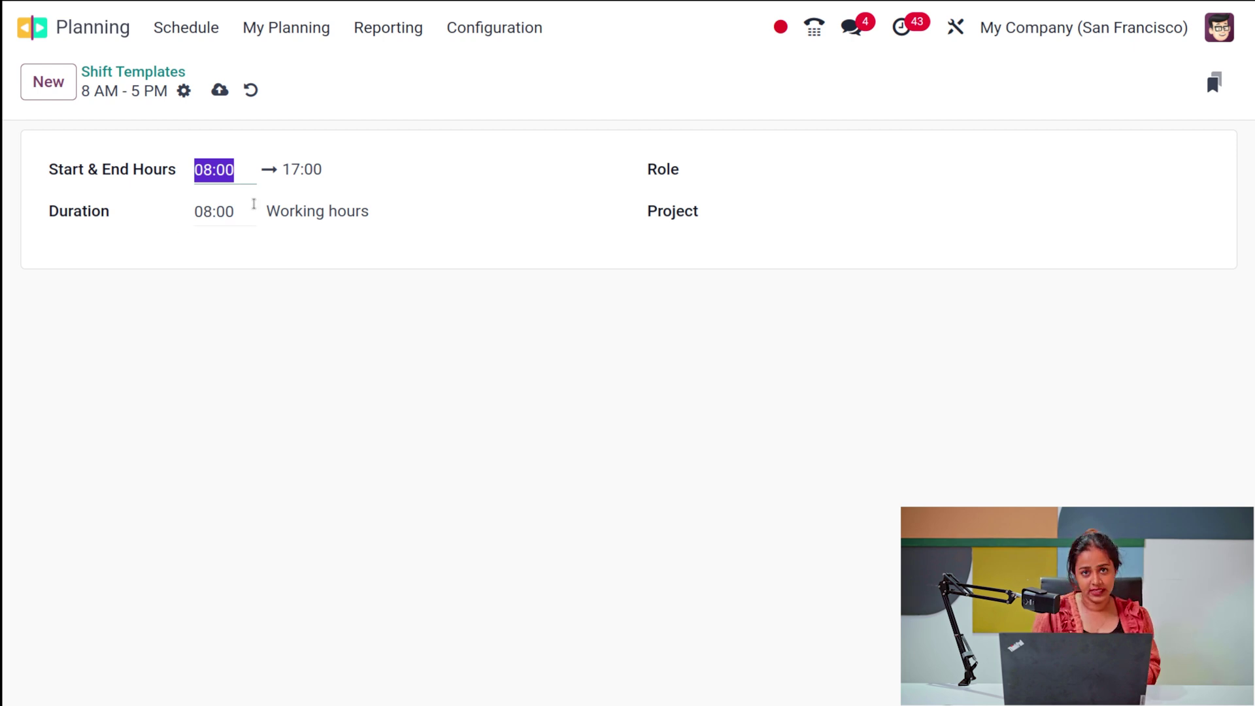
left_click(857, 171)
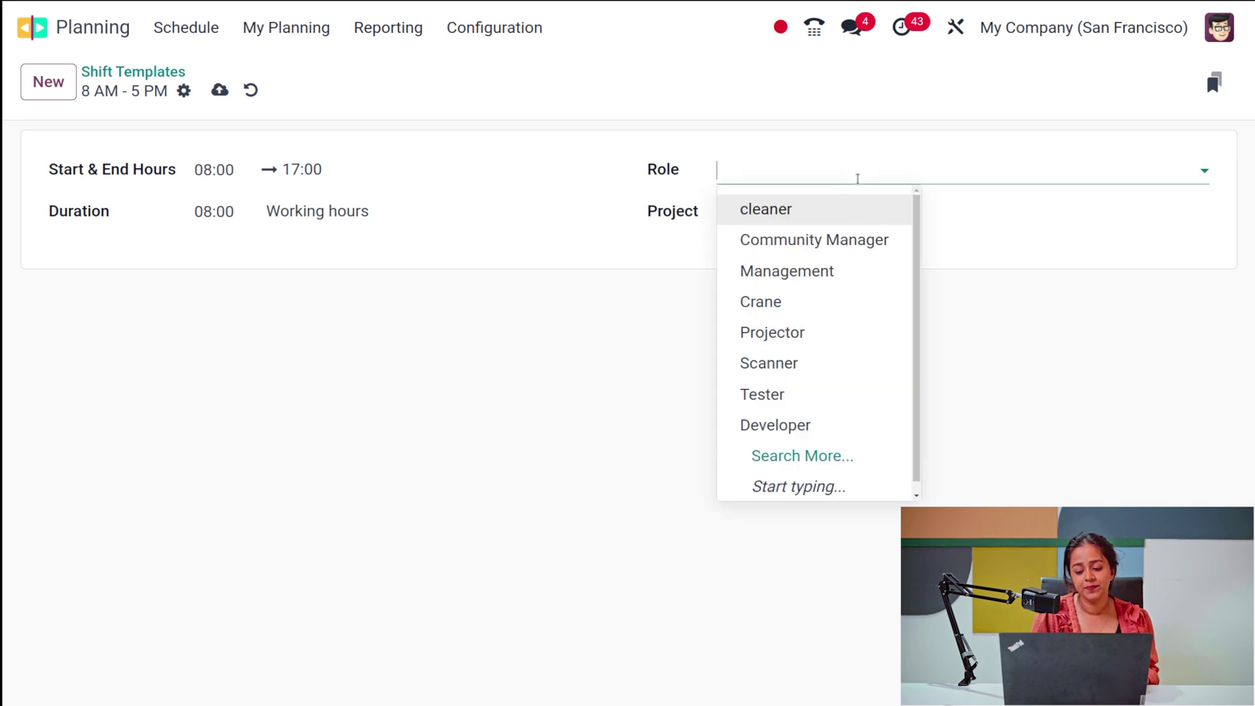
left_click(621, 344)
left_click(770, 216)
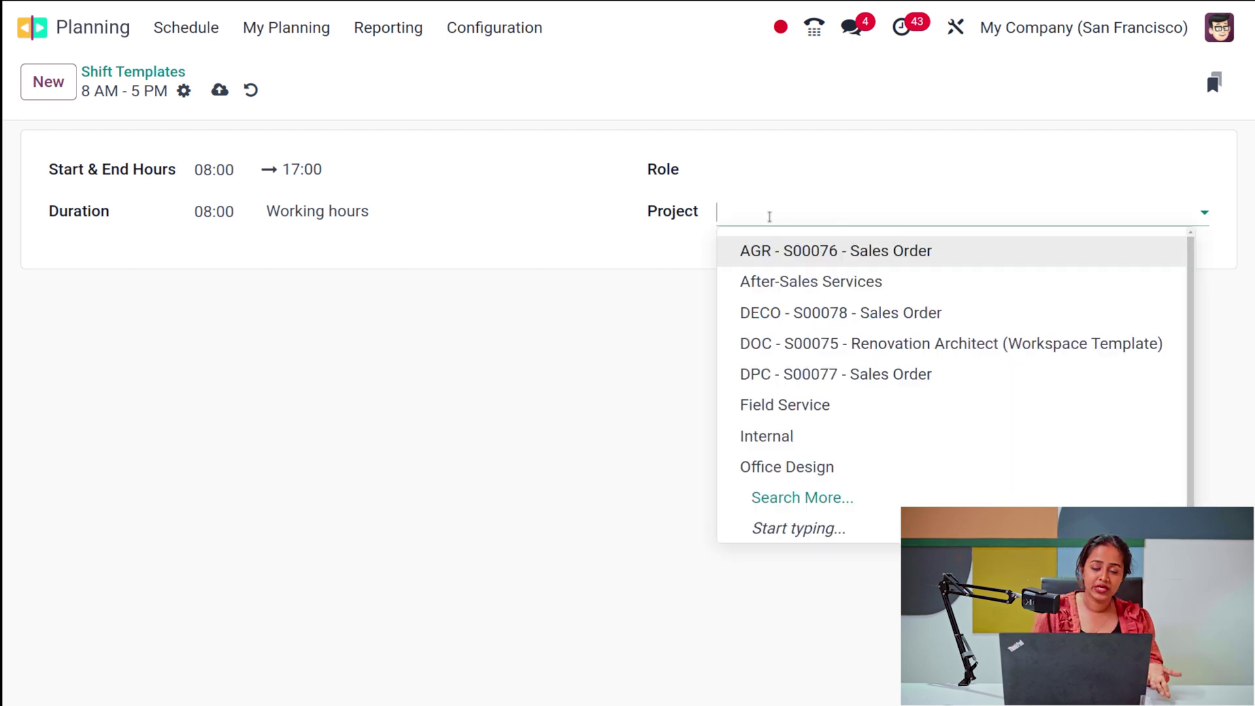
left_click(343, 357)
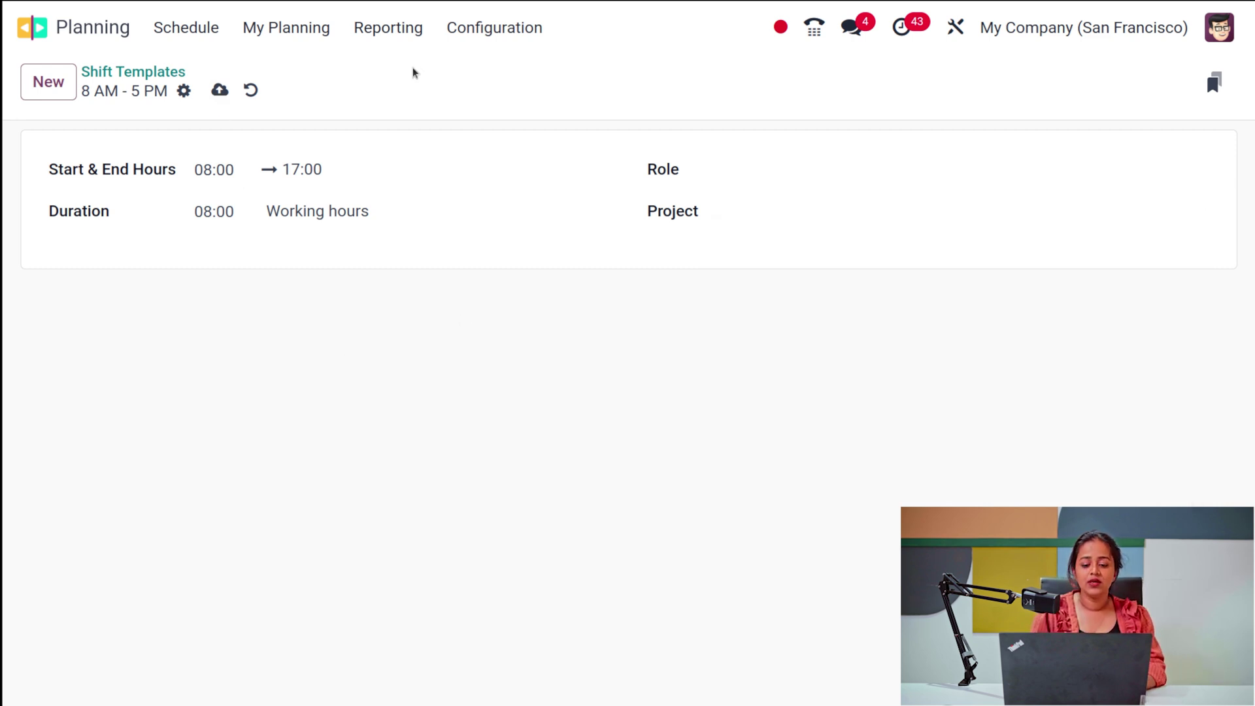
In the Planning settings, enable Allow Unassignment so employees can unassign themselves from shifts.
left_click(449, 33)
left_click(460, 72)
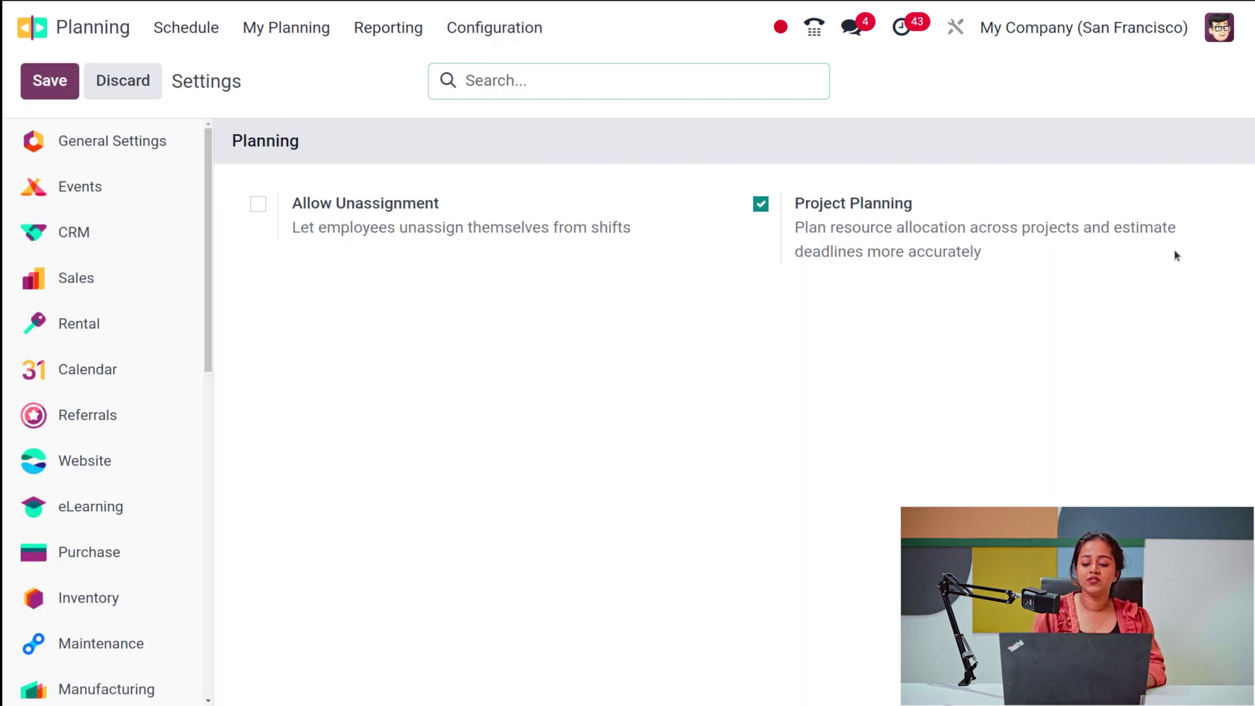
left_click(255, 205)
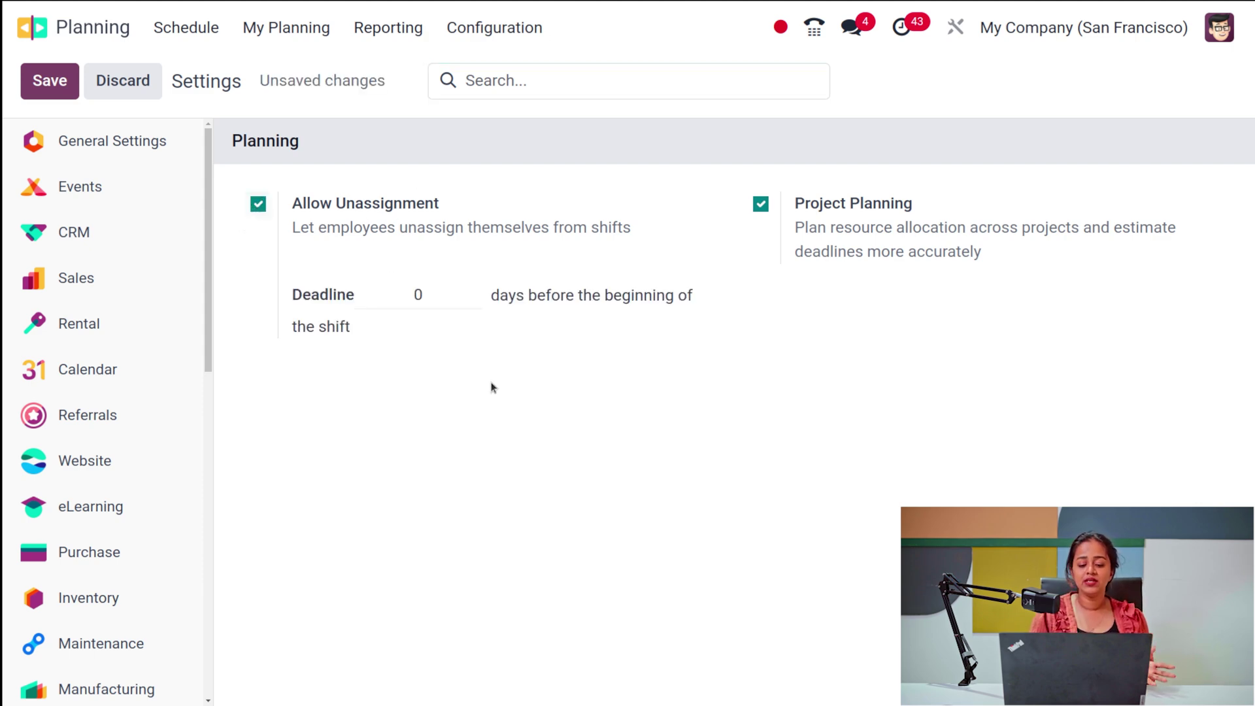